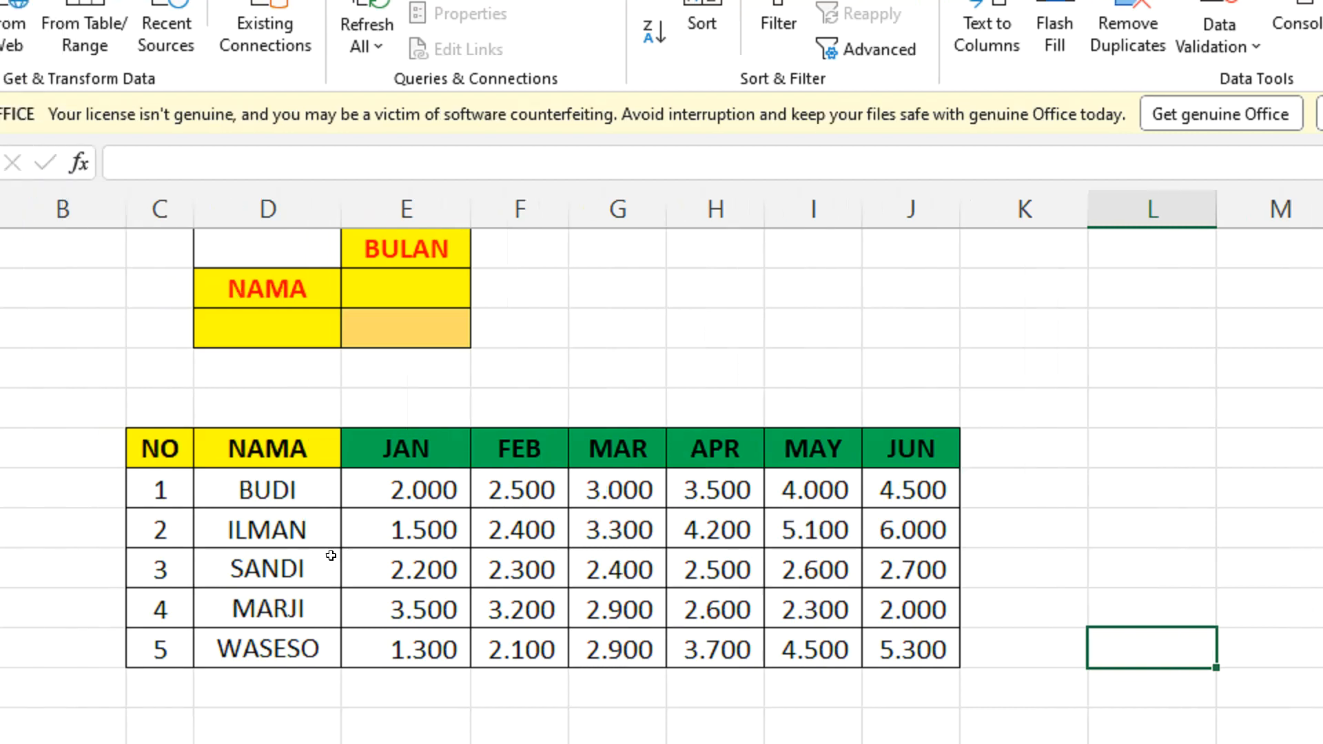
- Review the source table's NAMA column, the JAN to JUN headers and the block of monthly amounts
left_click_drag(268, 449, 263, 600)
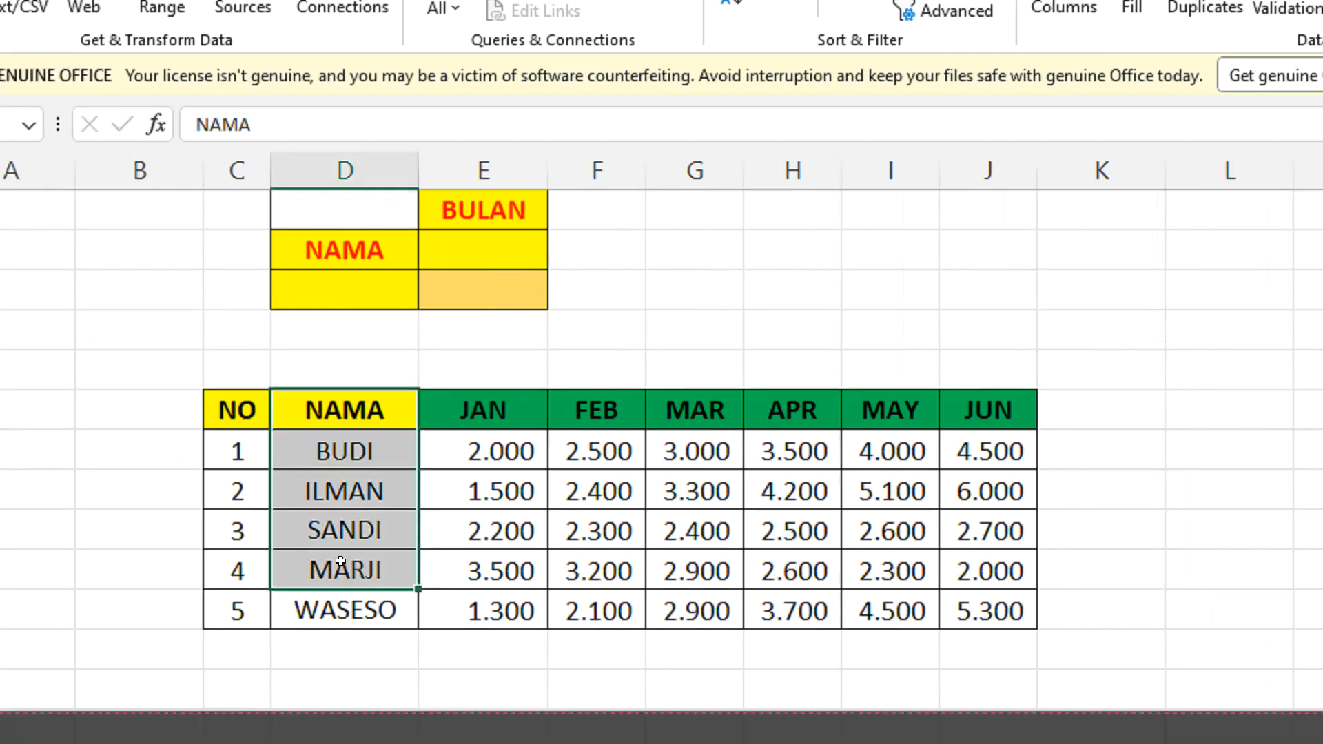
left_click_drag(341, 562, 304, 594)
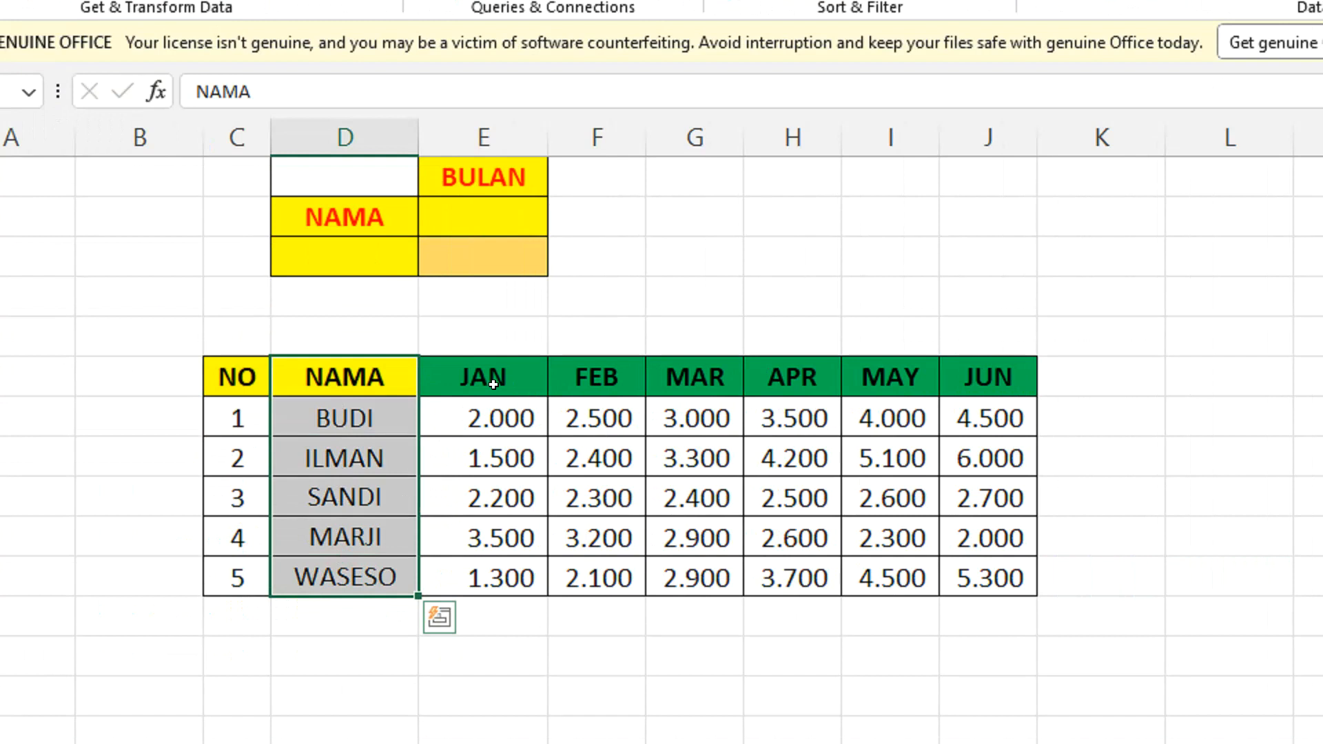
left_click_drag(494, 384, 998, 381)
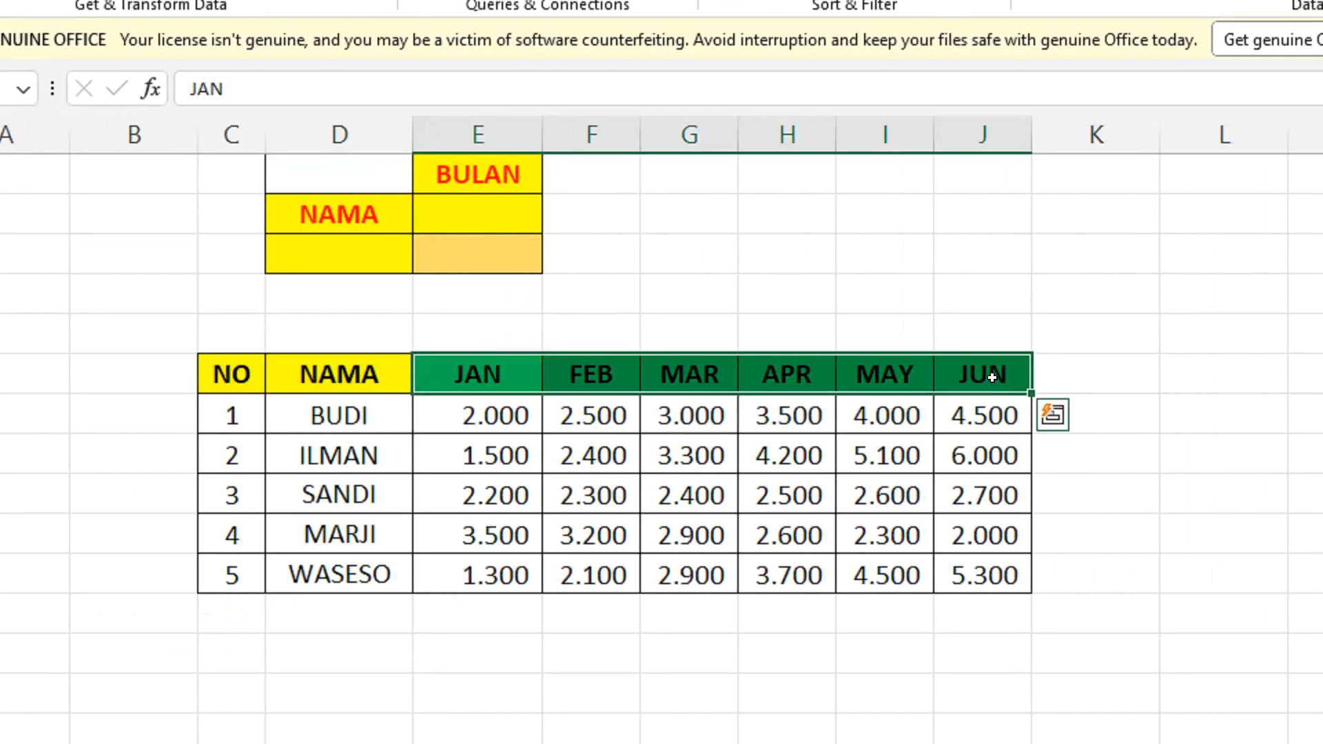
left_click_drag(499, 419, 975, 570)
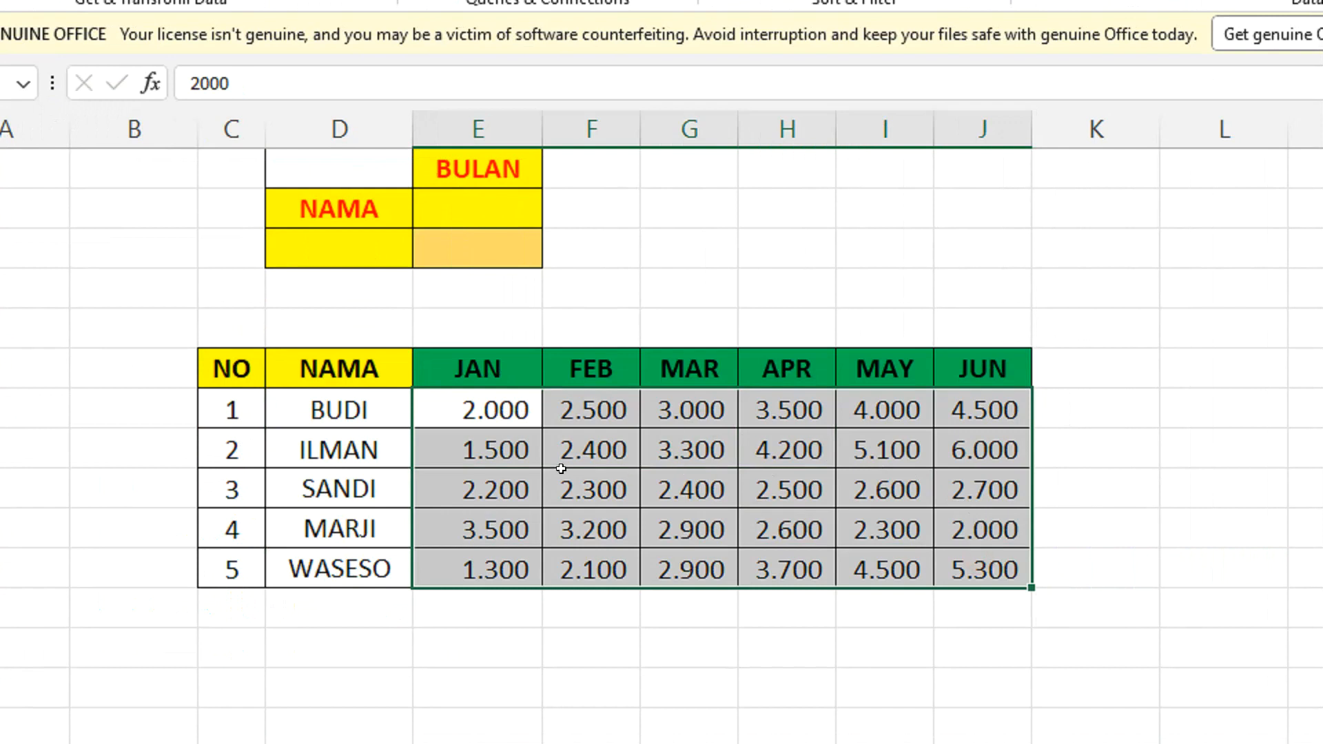
left_click(496, 419)
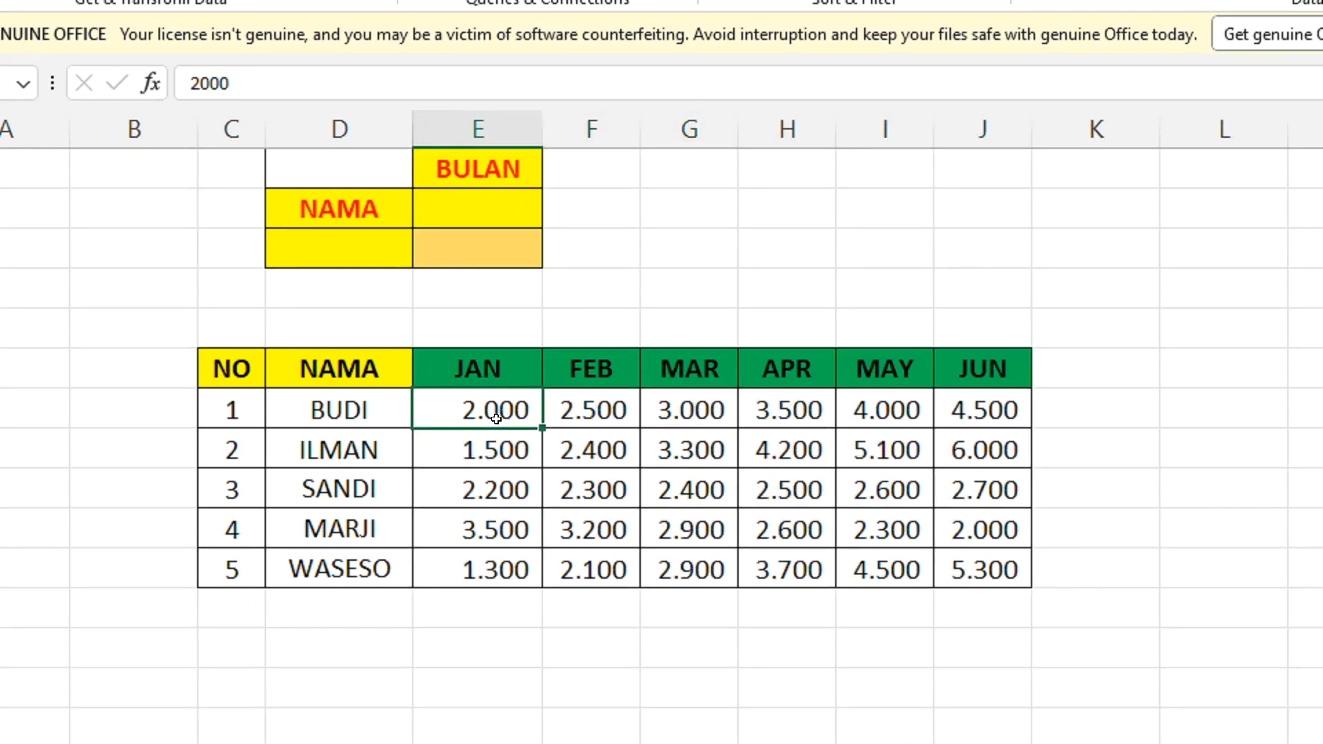
left_click_drag(491, 412, 972, 558)
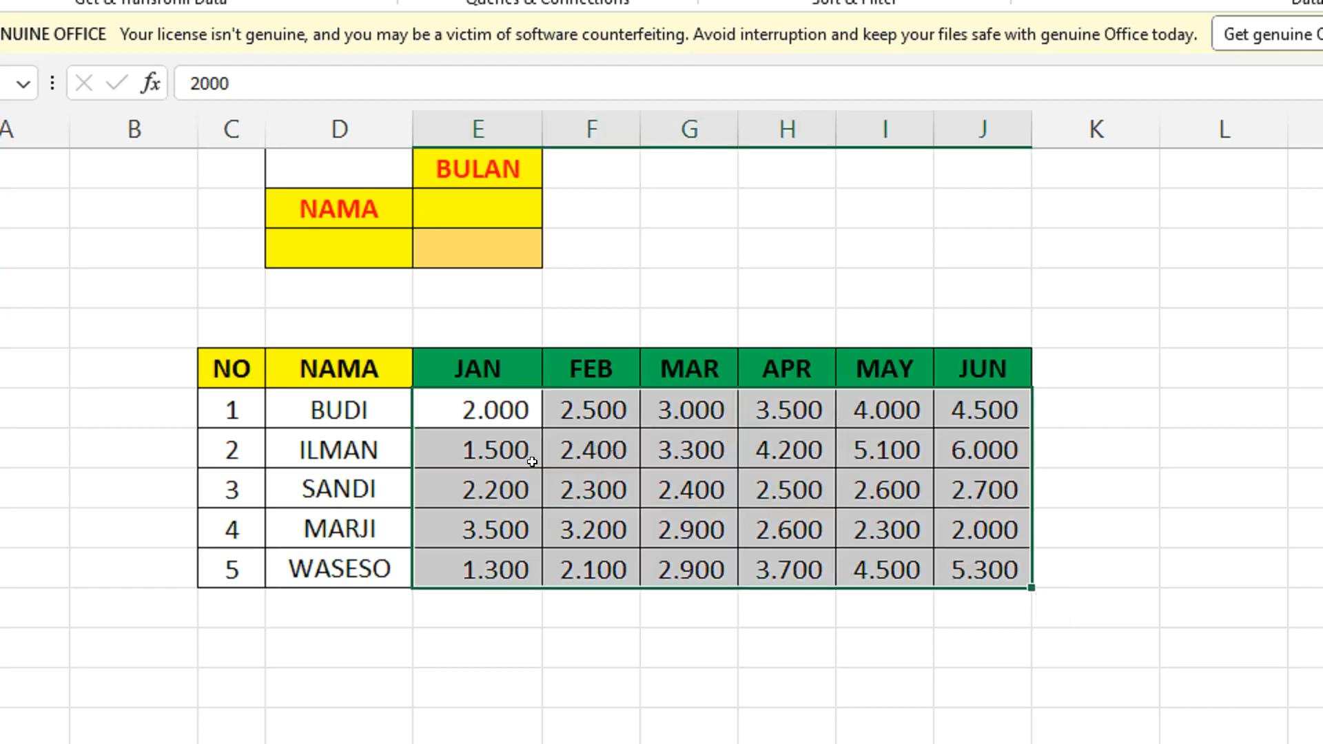
left_click(496, 442)
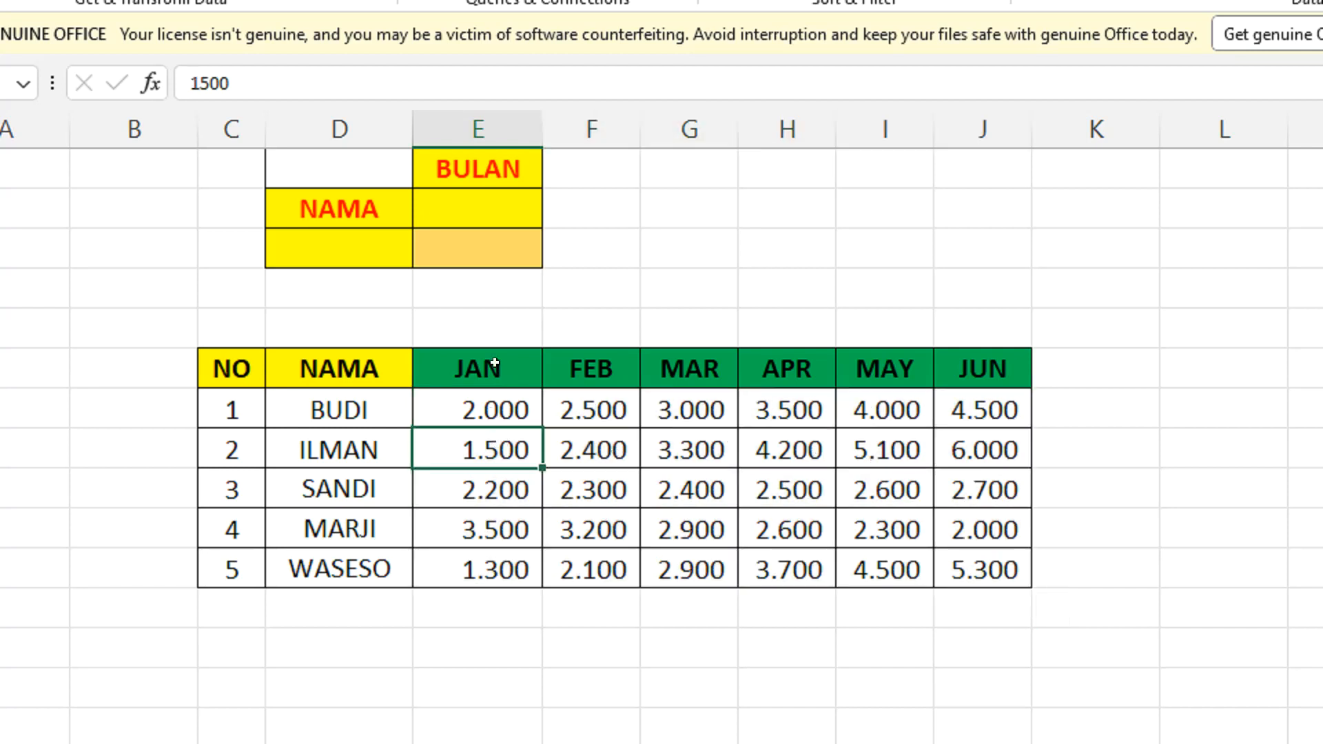
- Enter the first listed person's name in the cell below NAMA and MAR in the cell below BULAN
left_click(371, 241)
type("BUDI")
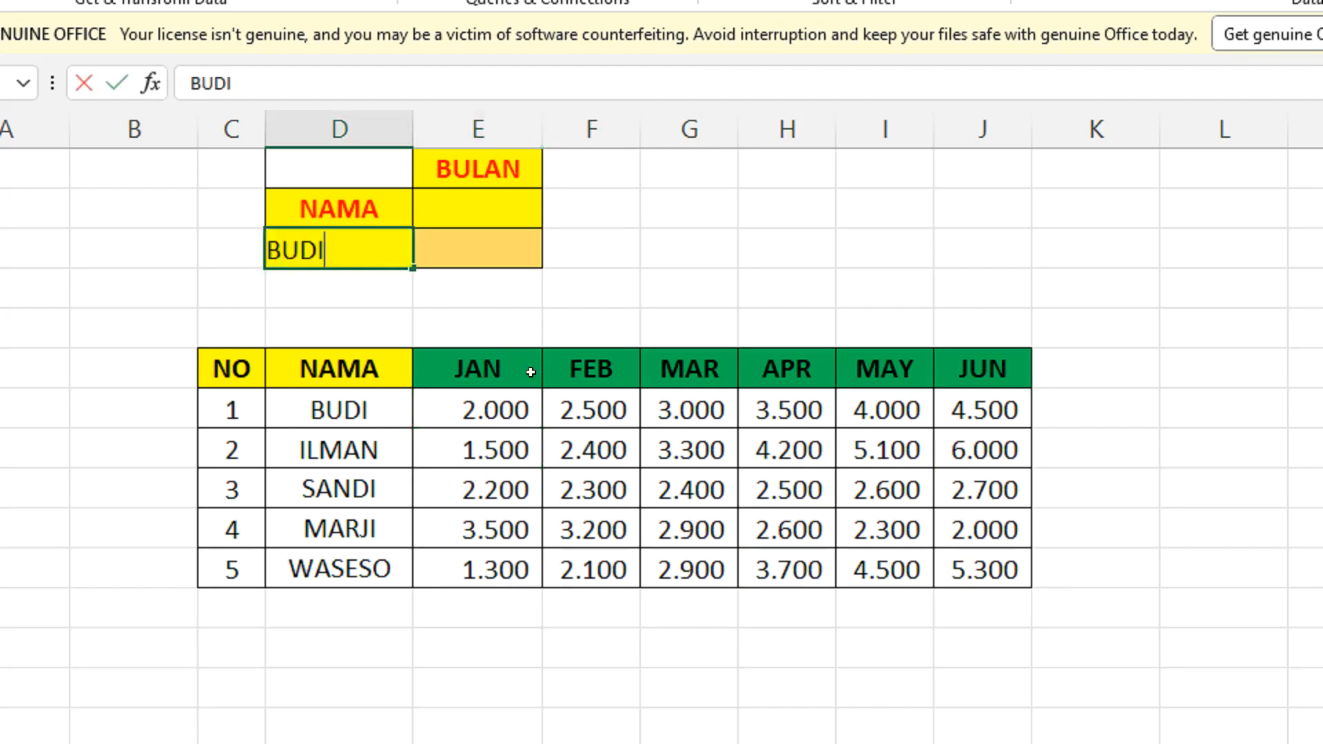
key("Tab")
key("Up")
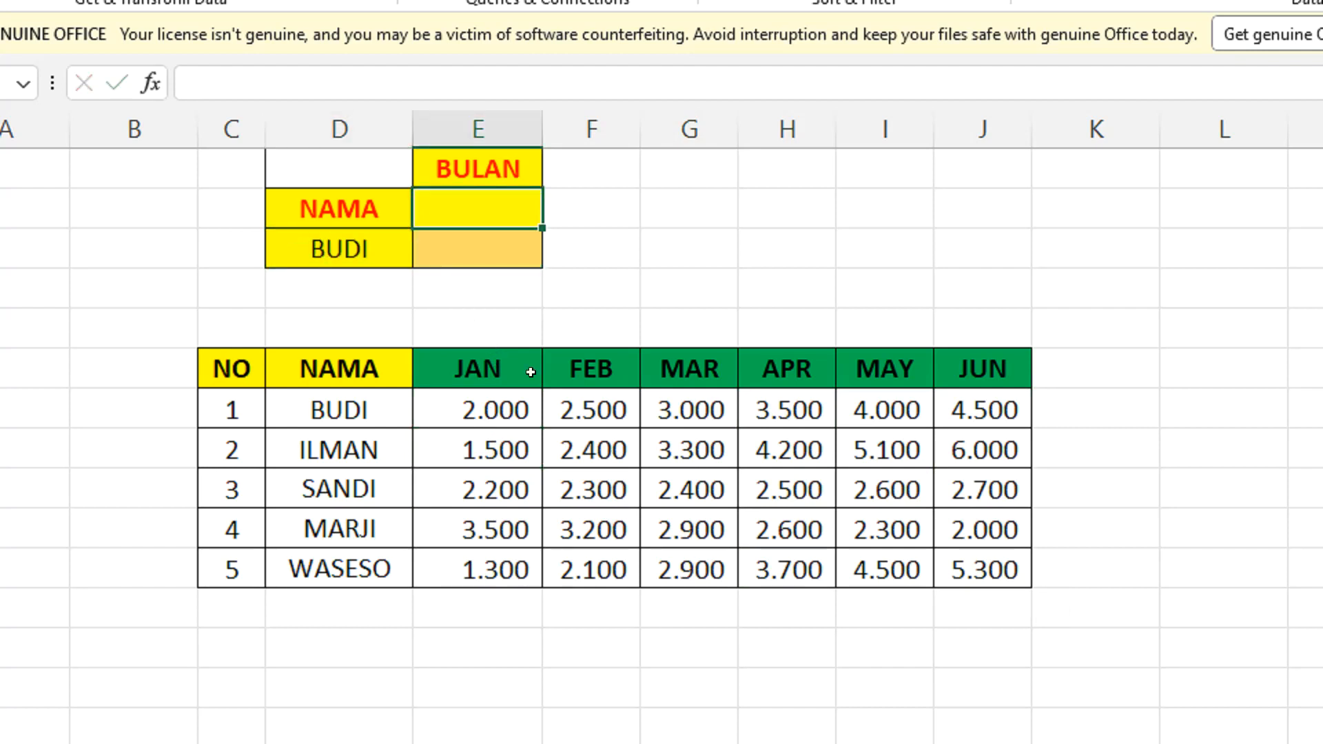
type("MAR")
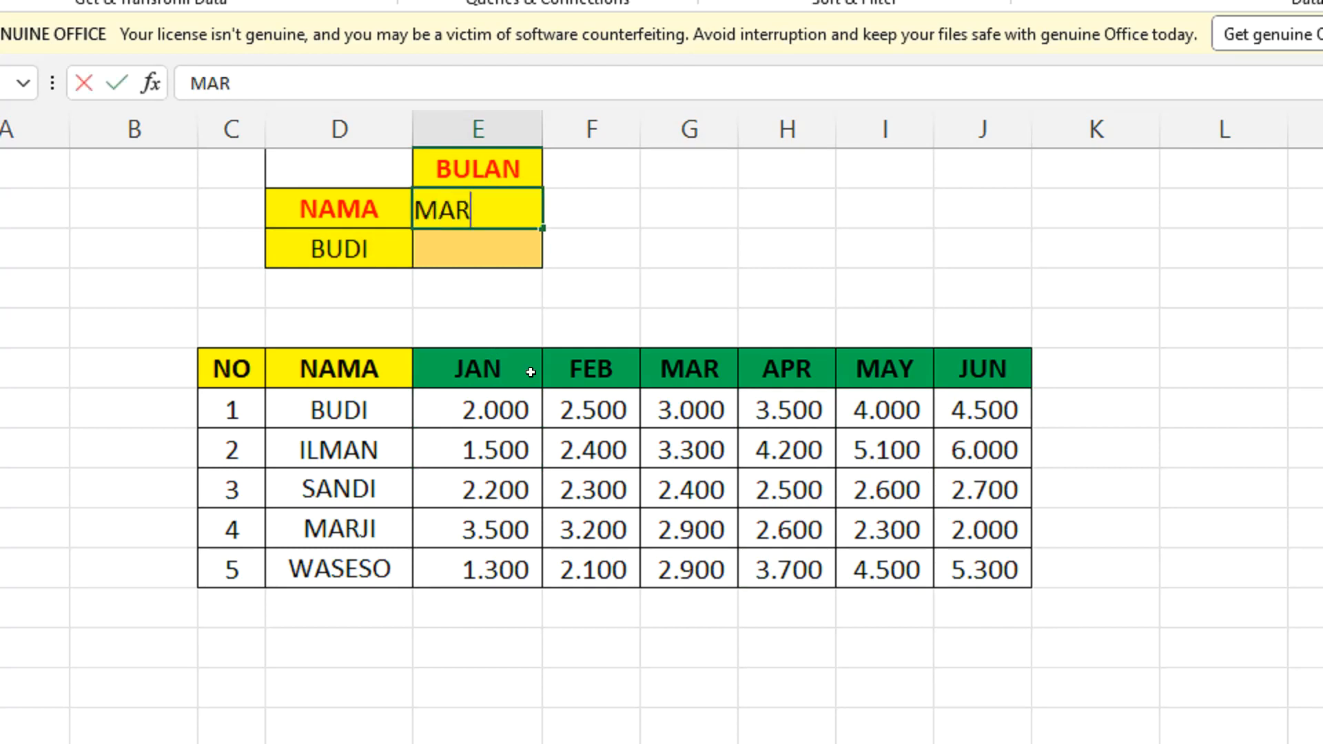
left_click(642, 299)
left_click(456, 246)
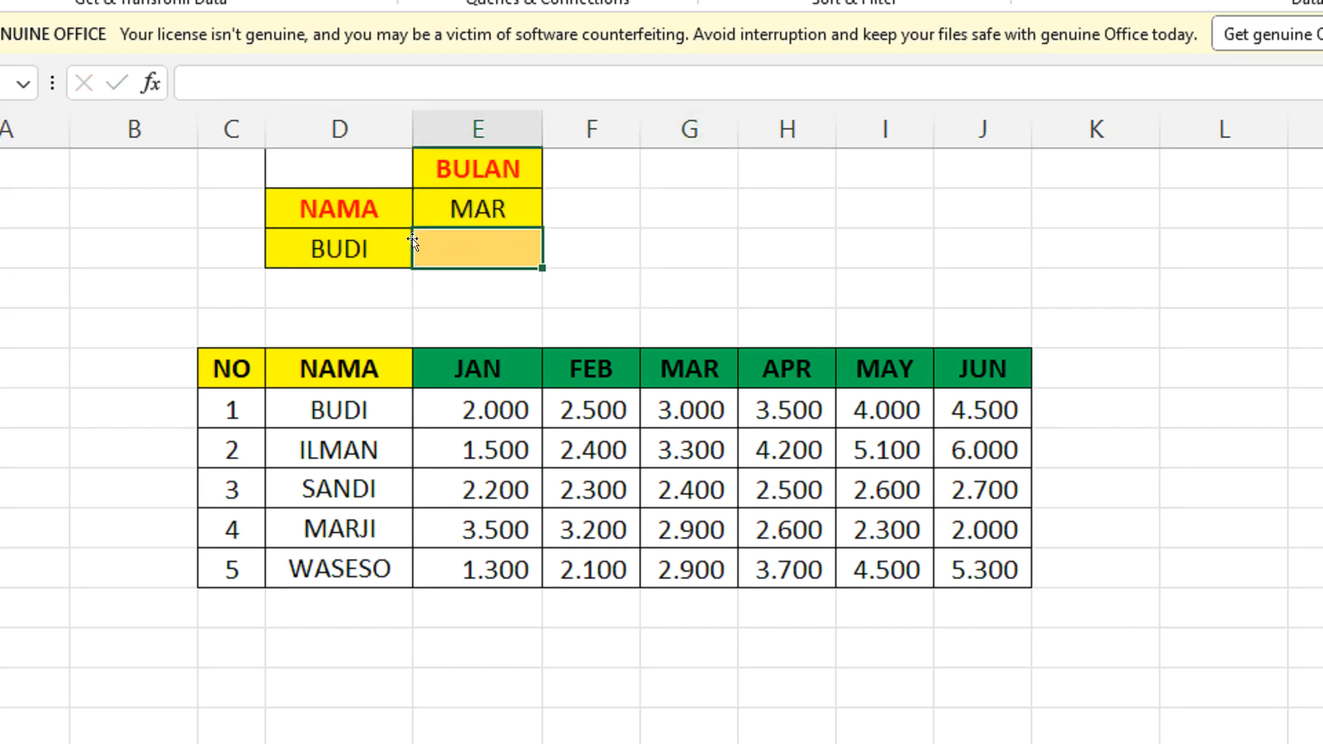
- Enter 3000, the first person's MAR amount, in the orange result cell and check it against the chosen name and month
left_click(385, 239)
left_click(474, 218)
left_click(479, 246)
left_click(707, 407)
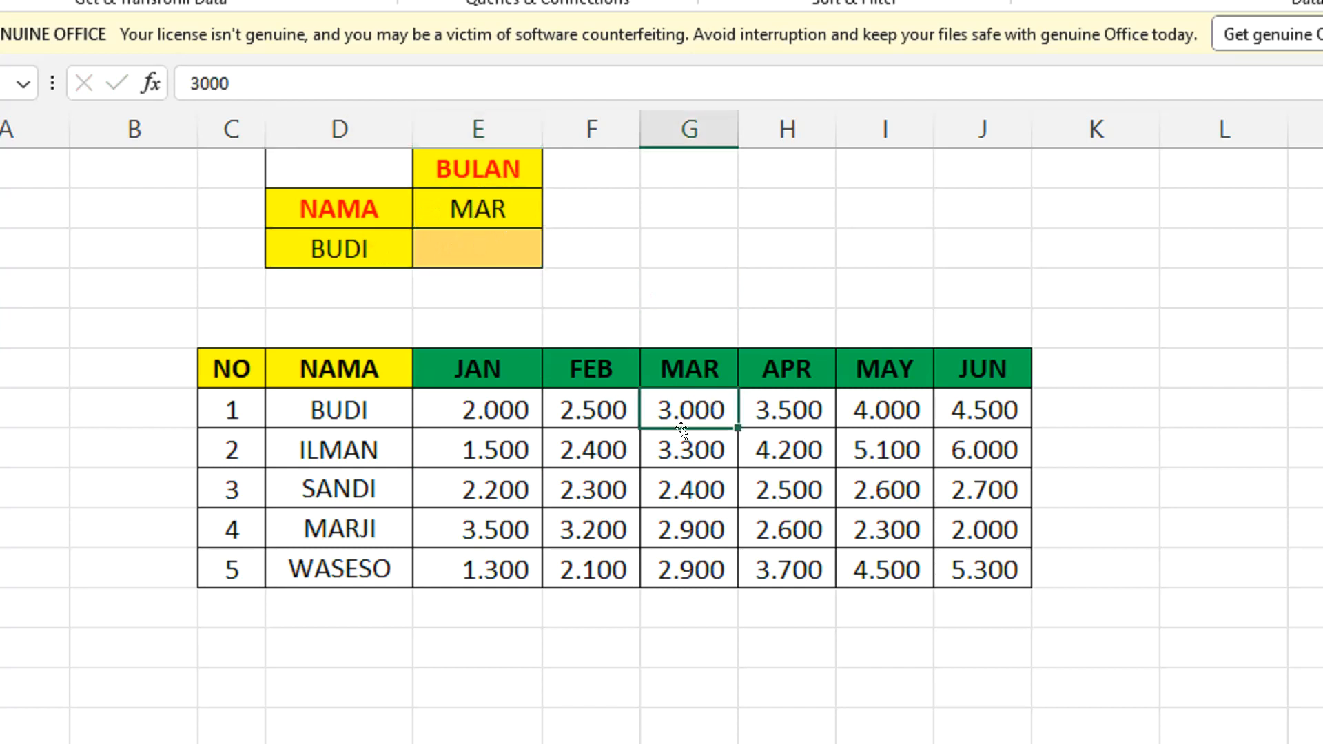
left_click(492, 252)
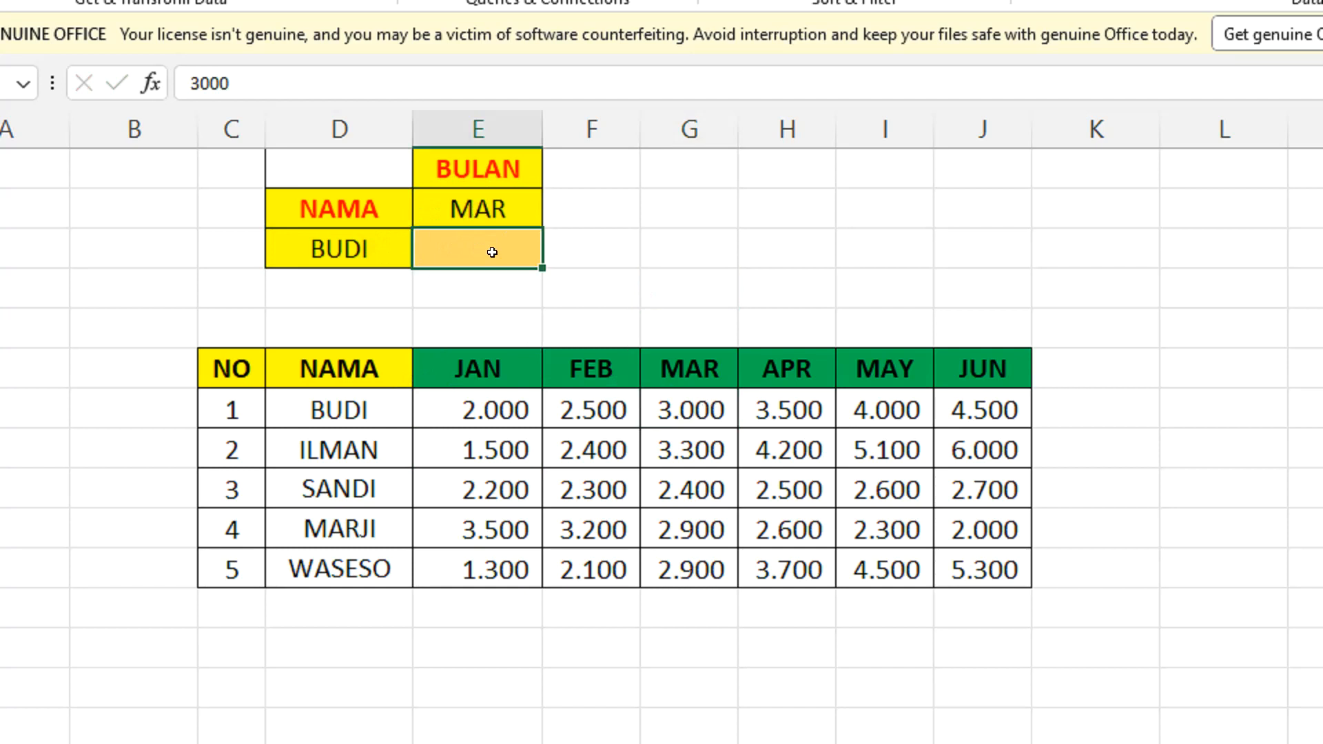
type("3000")
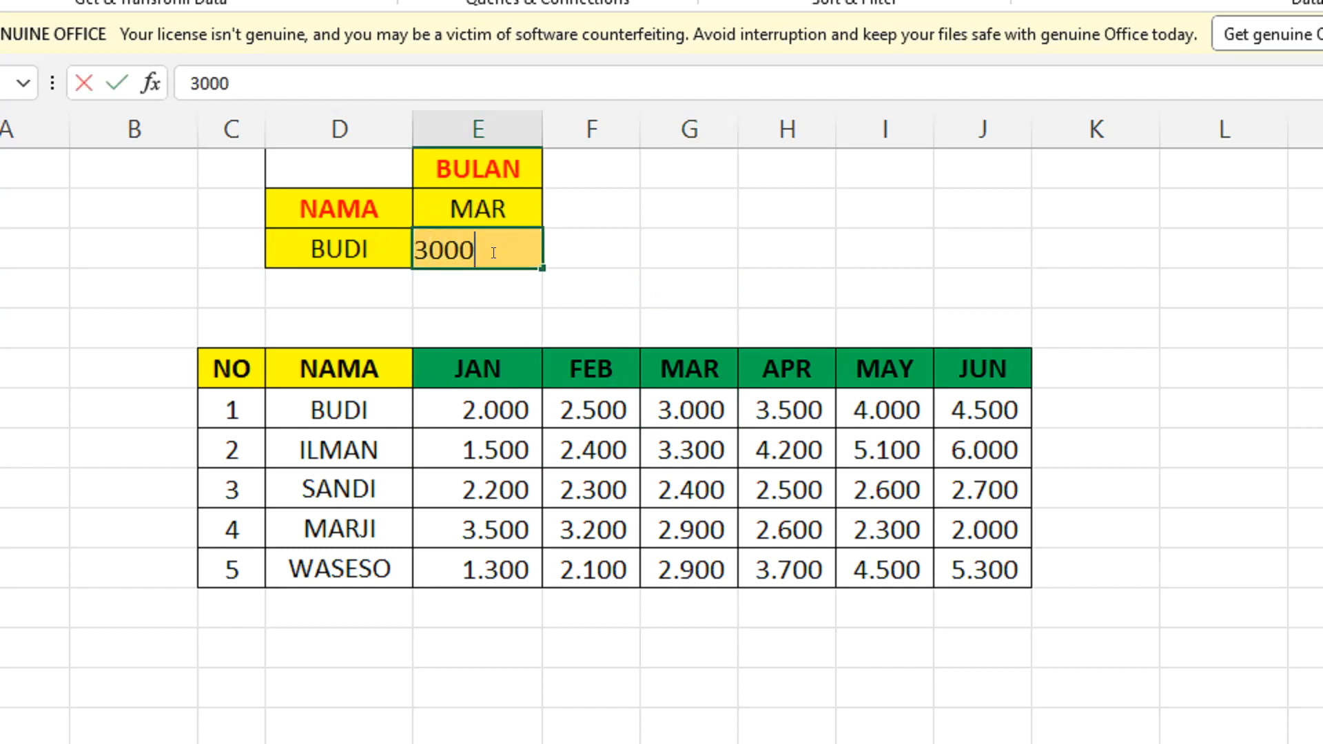
key("Return")
left_click(691, 244)
left_click(501, 252)
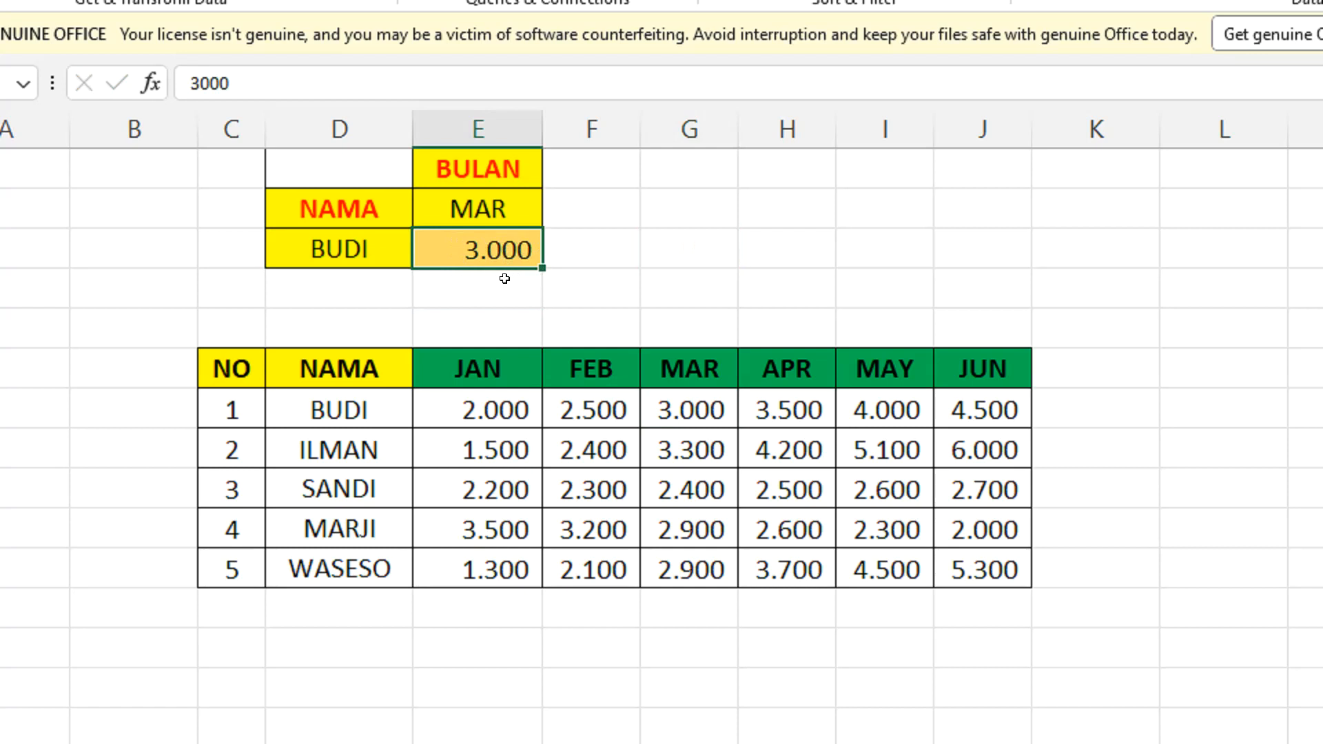
left_click(372, 255)
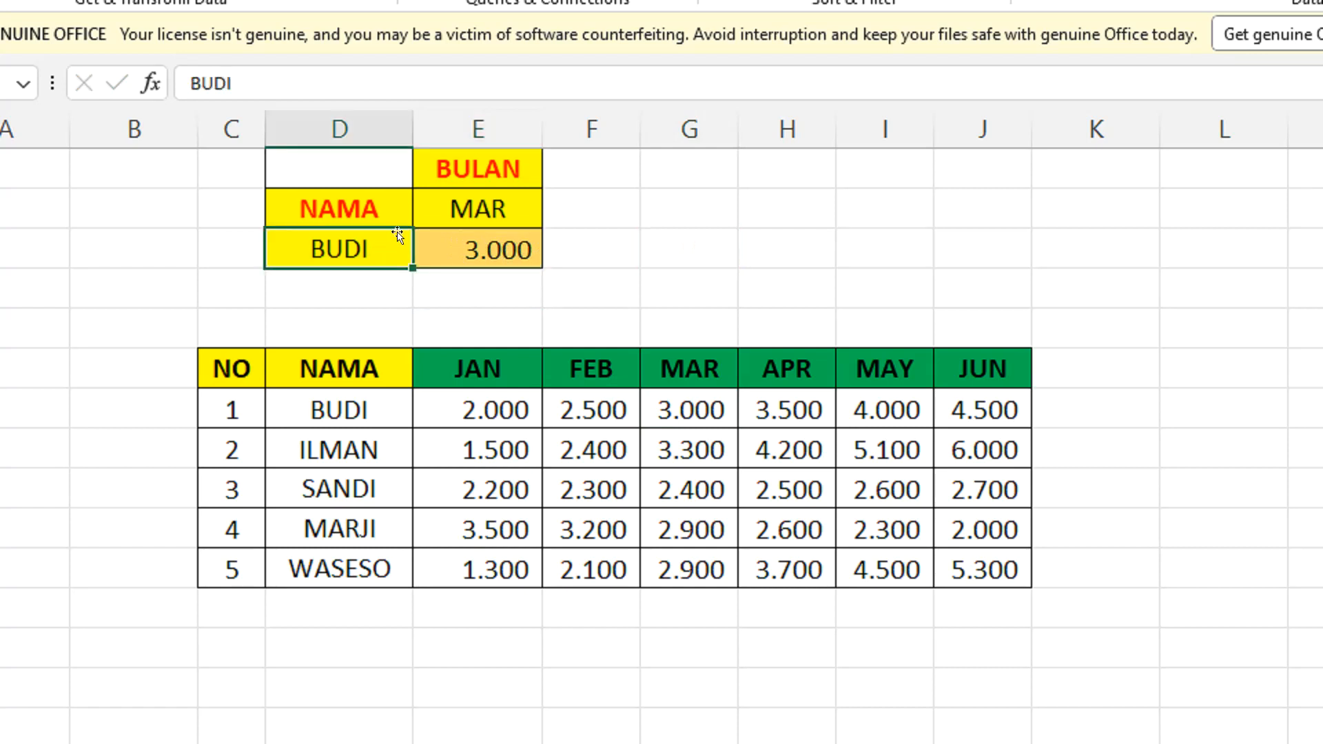
left_click(460, 205)
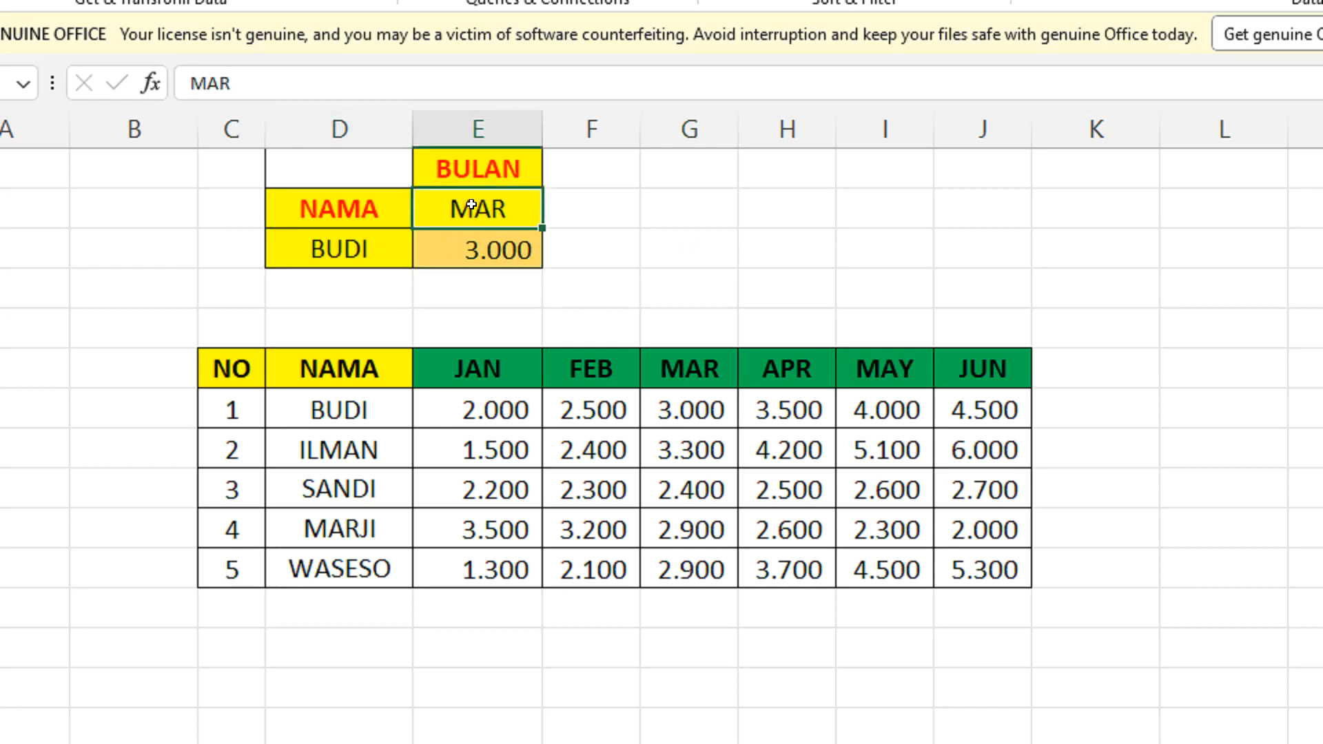
left_click(660, 310)
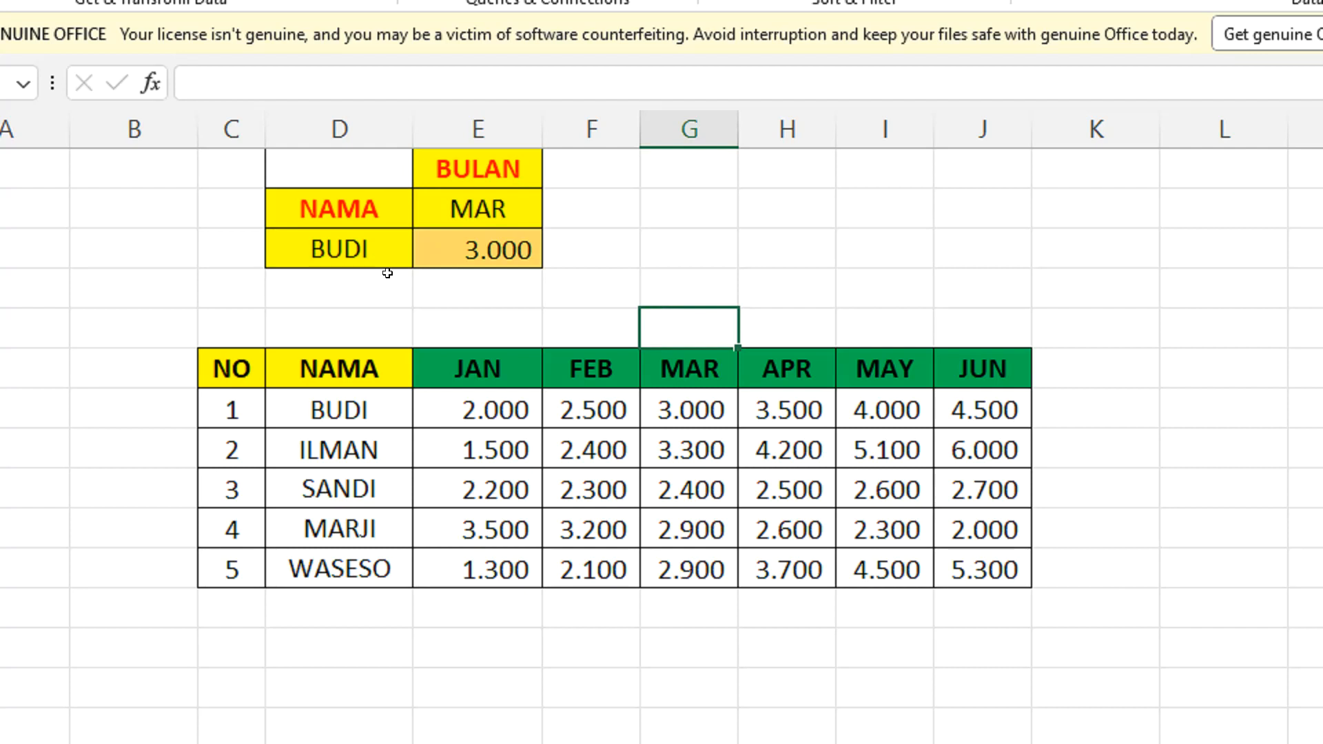
- Clear the sample name, month and result from the lookup cells
left_click_drag(348, 252, 439, 254)
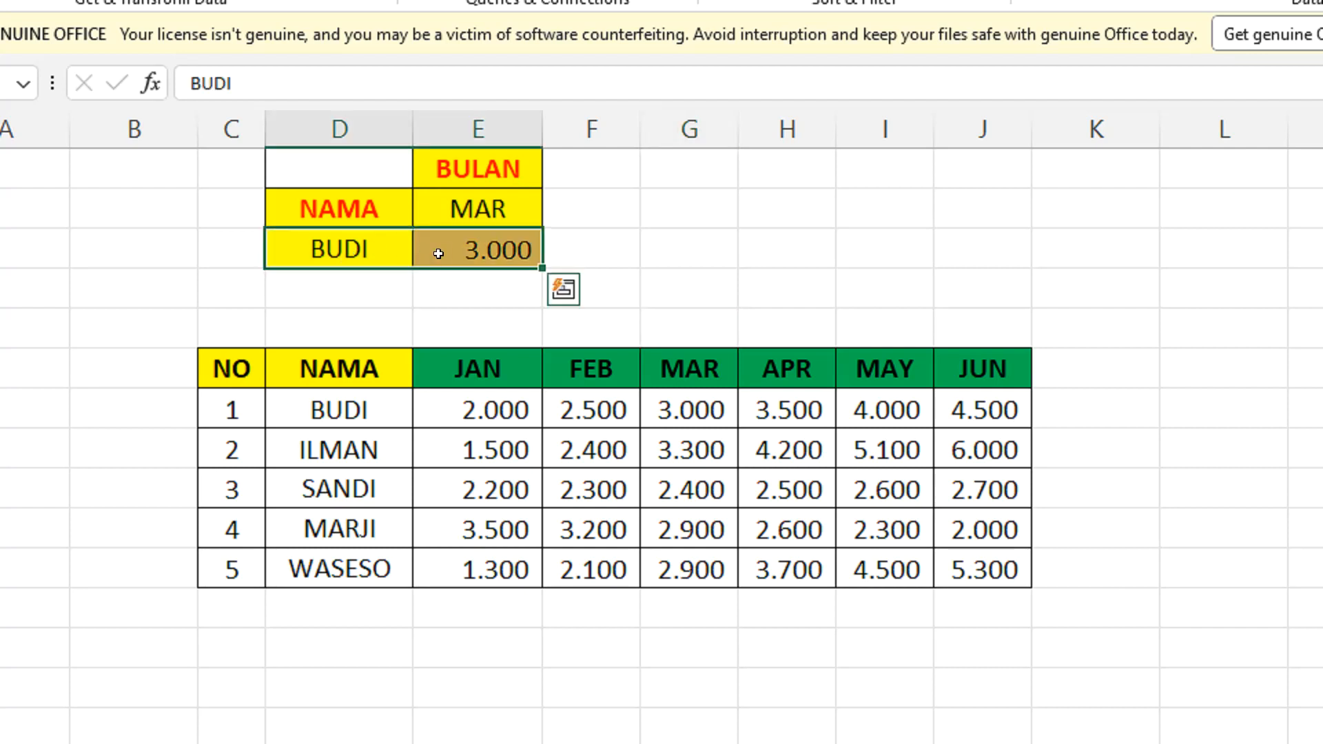
key("Delete")
left_click(482, 209)
key("Delete")
left_click(650, 222)
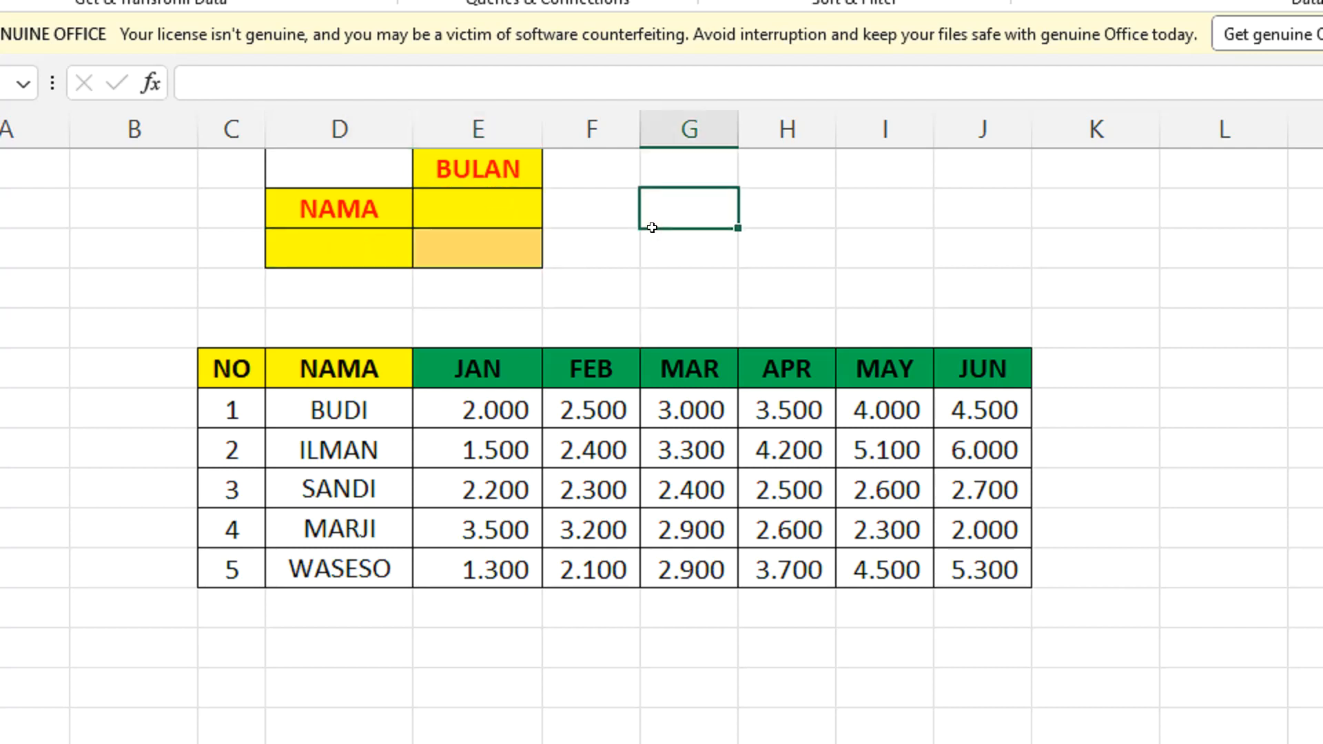
- Examine the empty name, month and result cells of the lookup form and the source table that feeds them
left_click(572, 294)
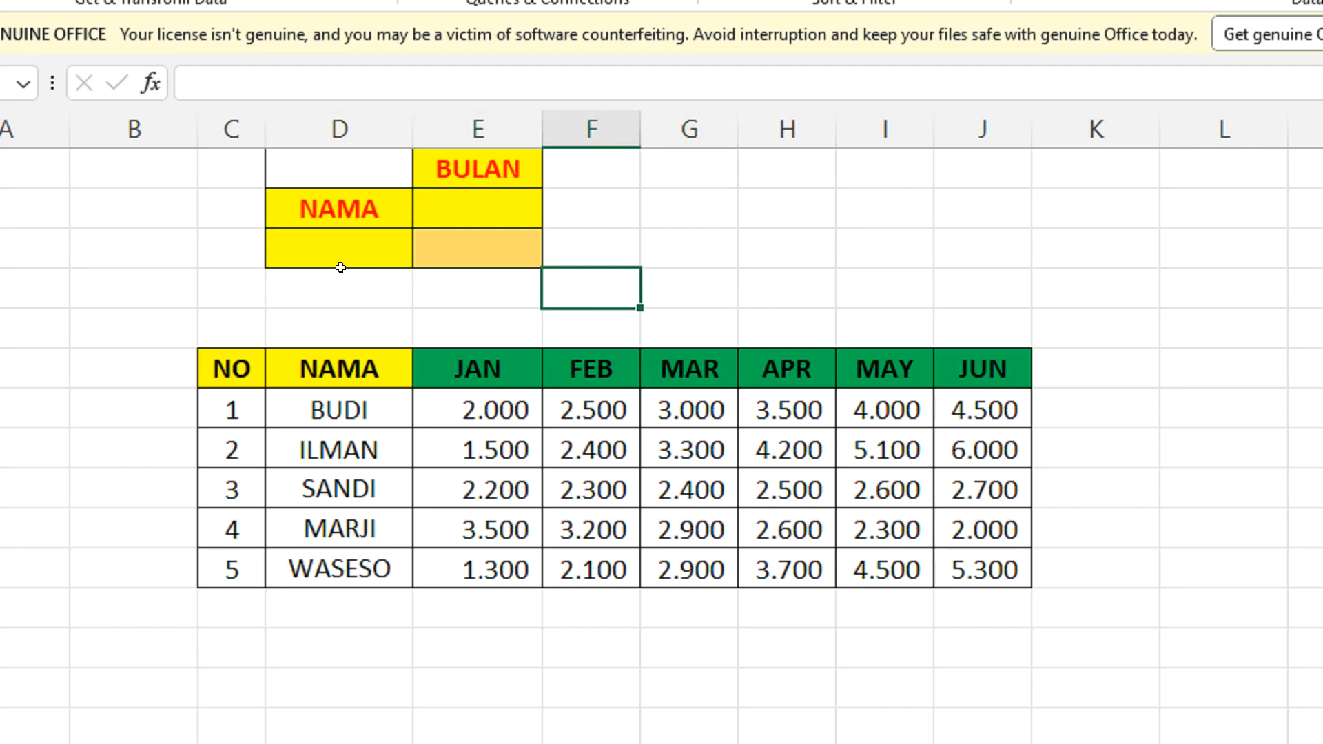
left_click(743, 255)
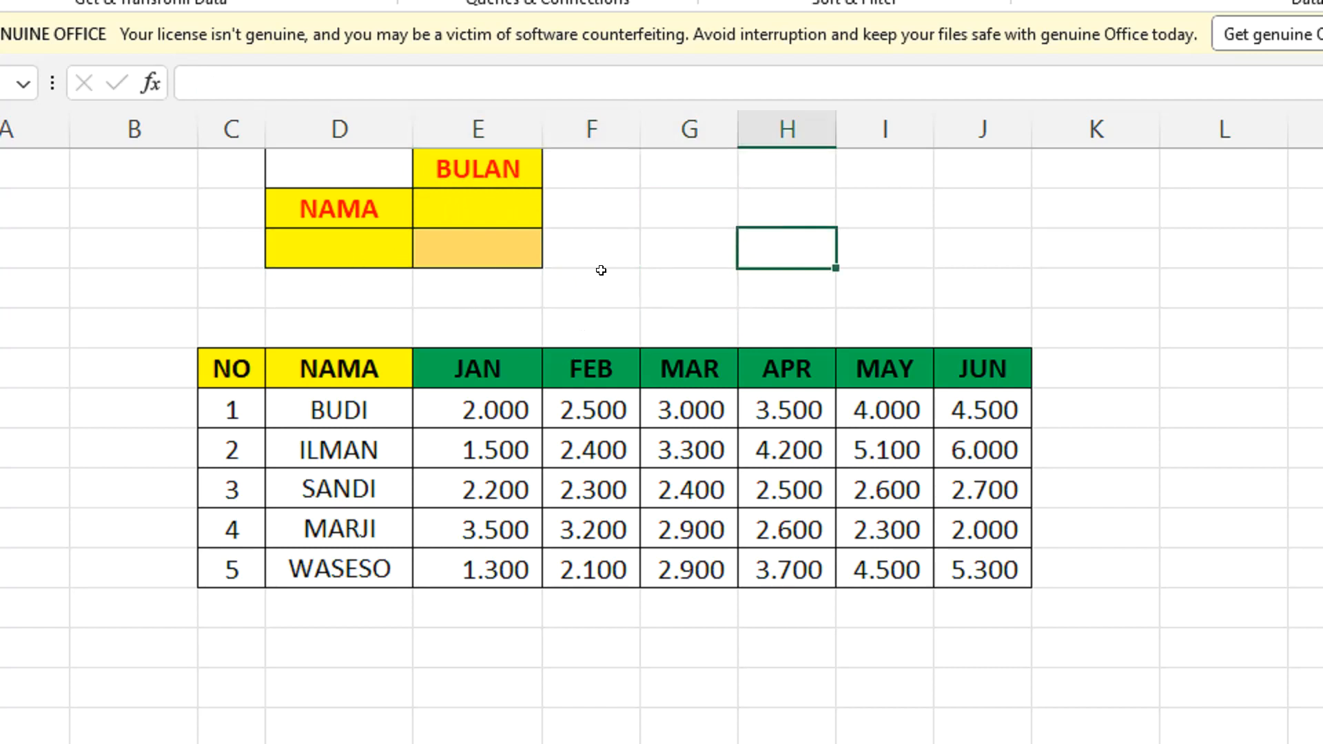
left_click_drag(340, 177, 473, 266)
left_click(473, 267)
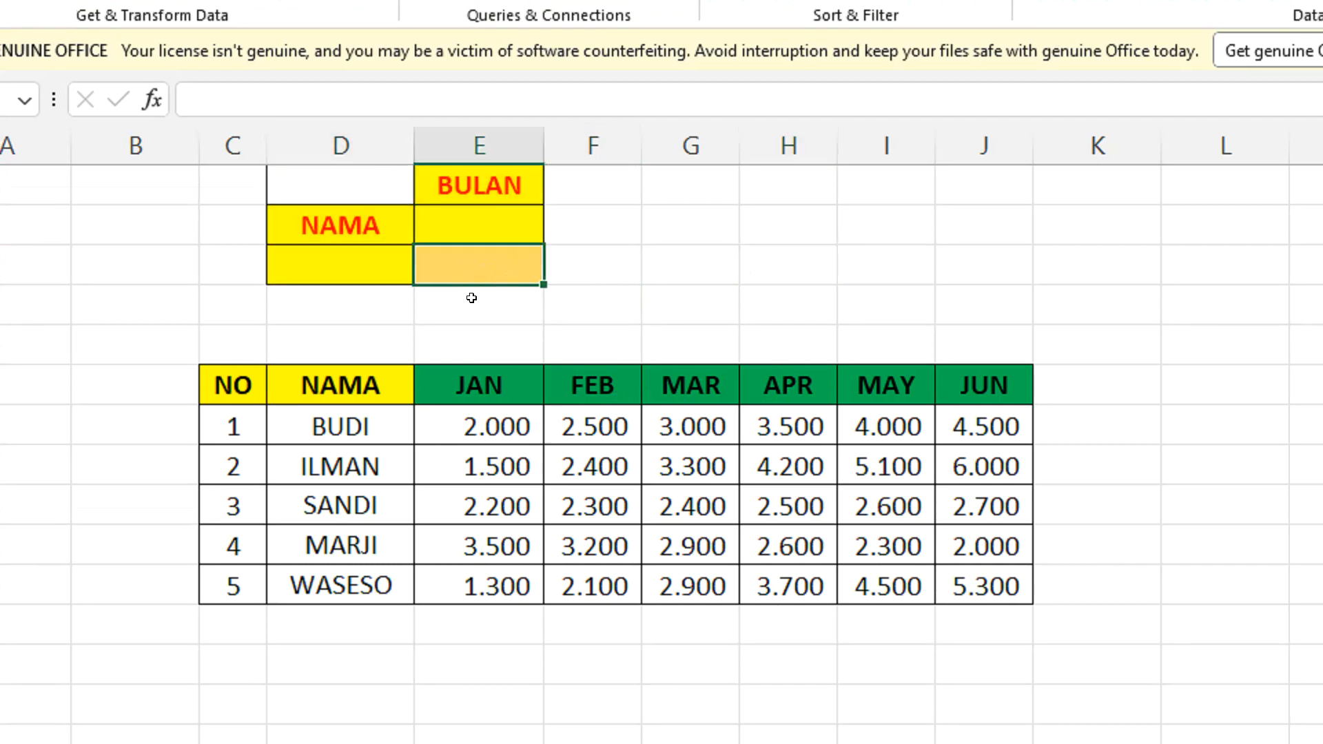
left_click_drag(238, 385, 1084, 578)
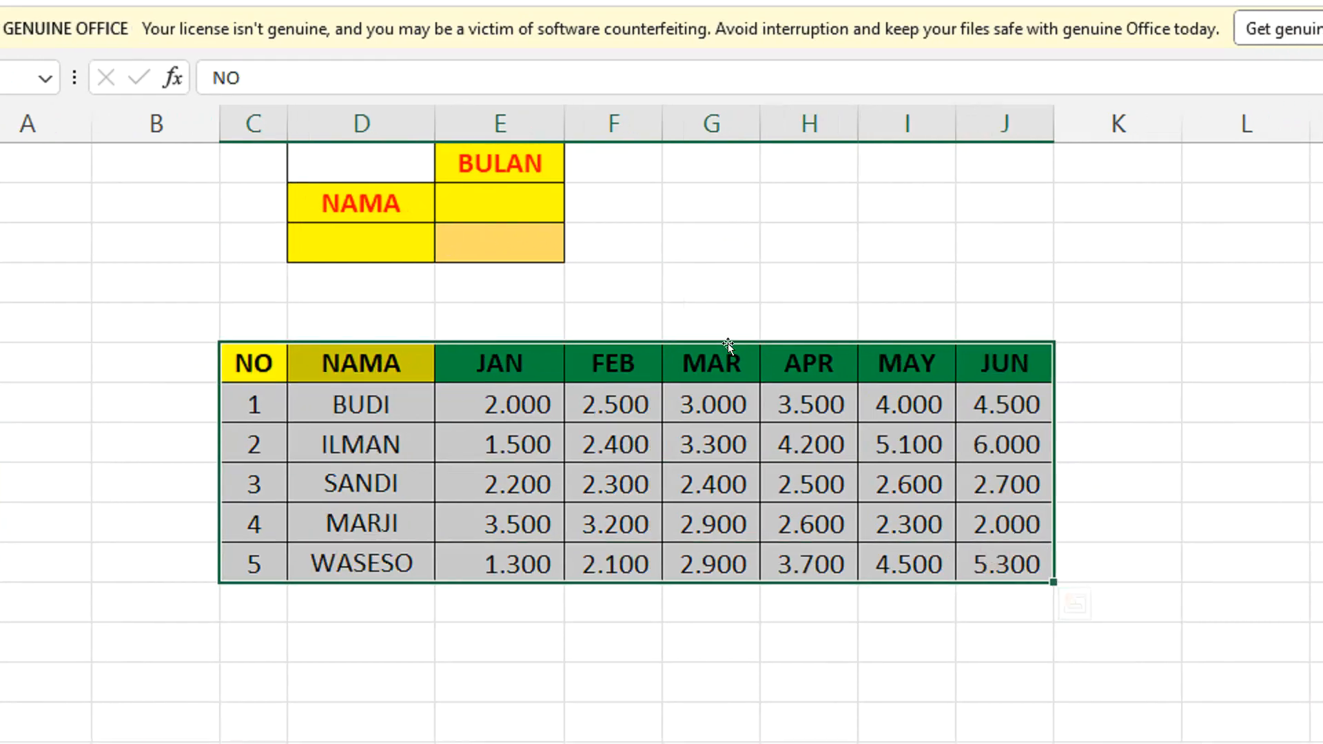
left_click(728, 342)
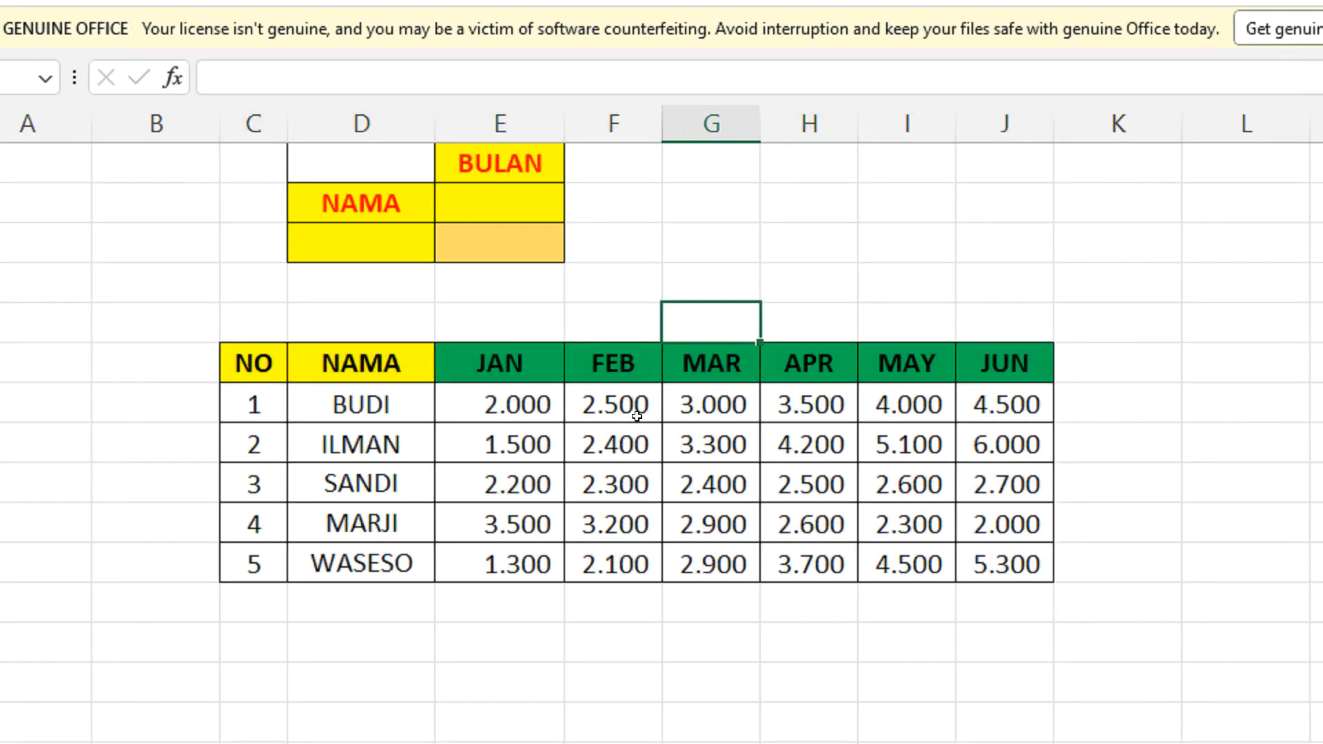
left_click_drag(523, 411, 965, 572)
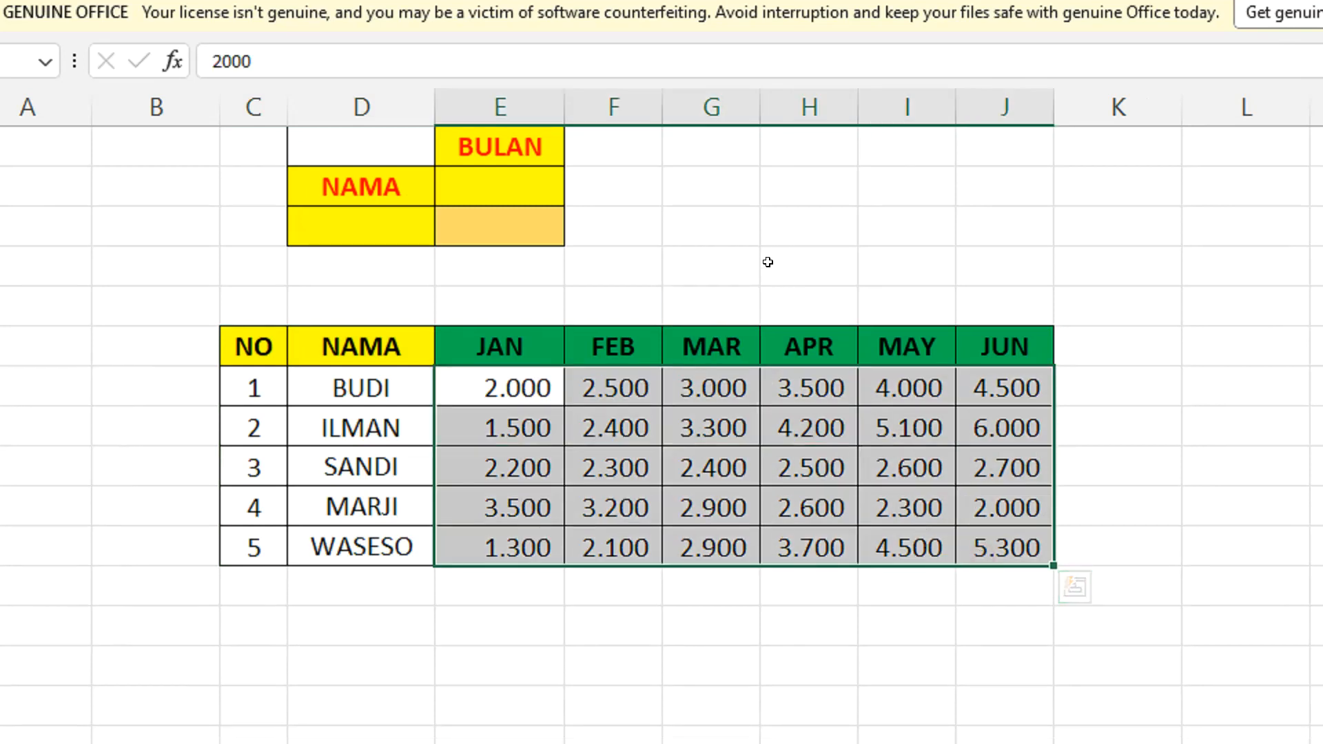
left_click(768, 262)
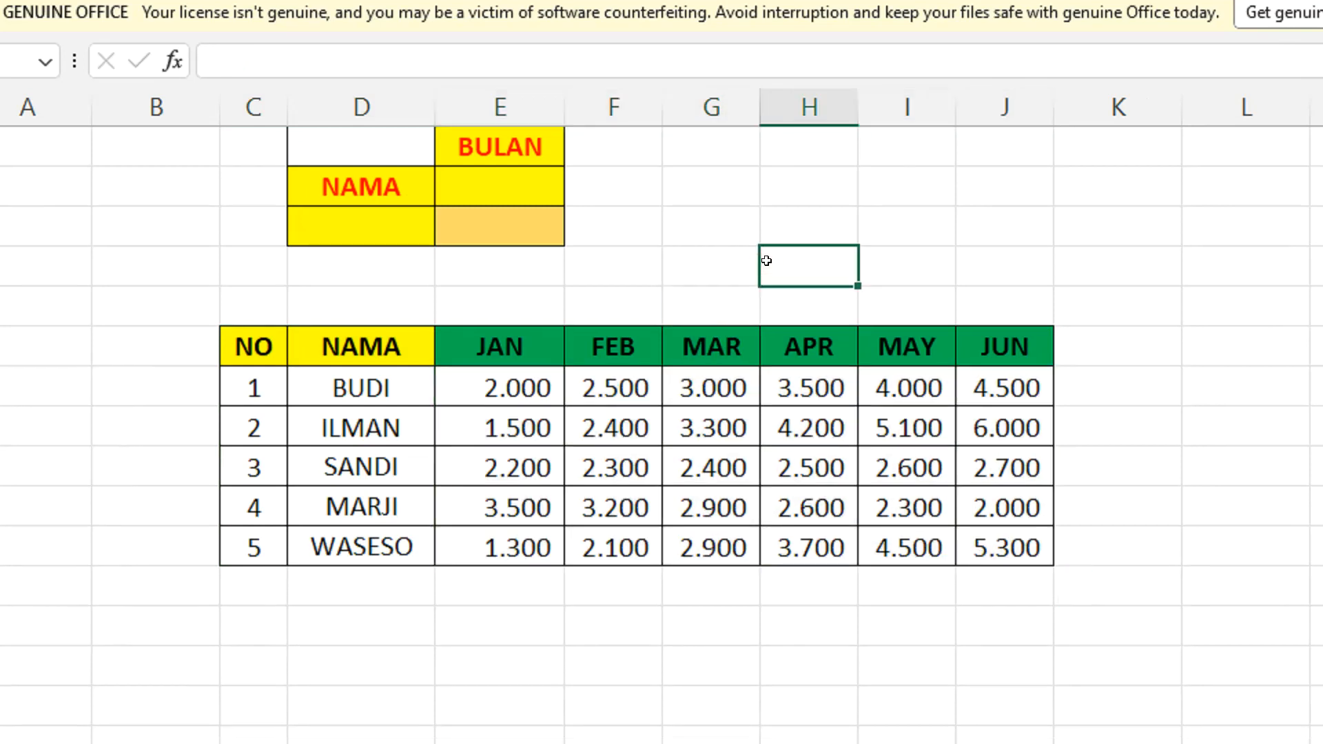
left_click(667, 254)
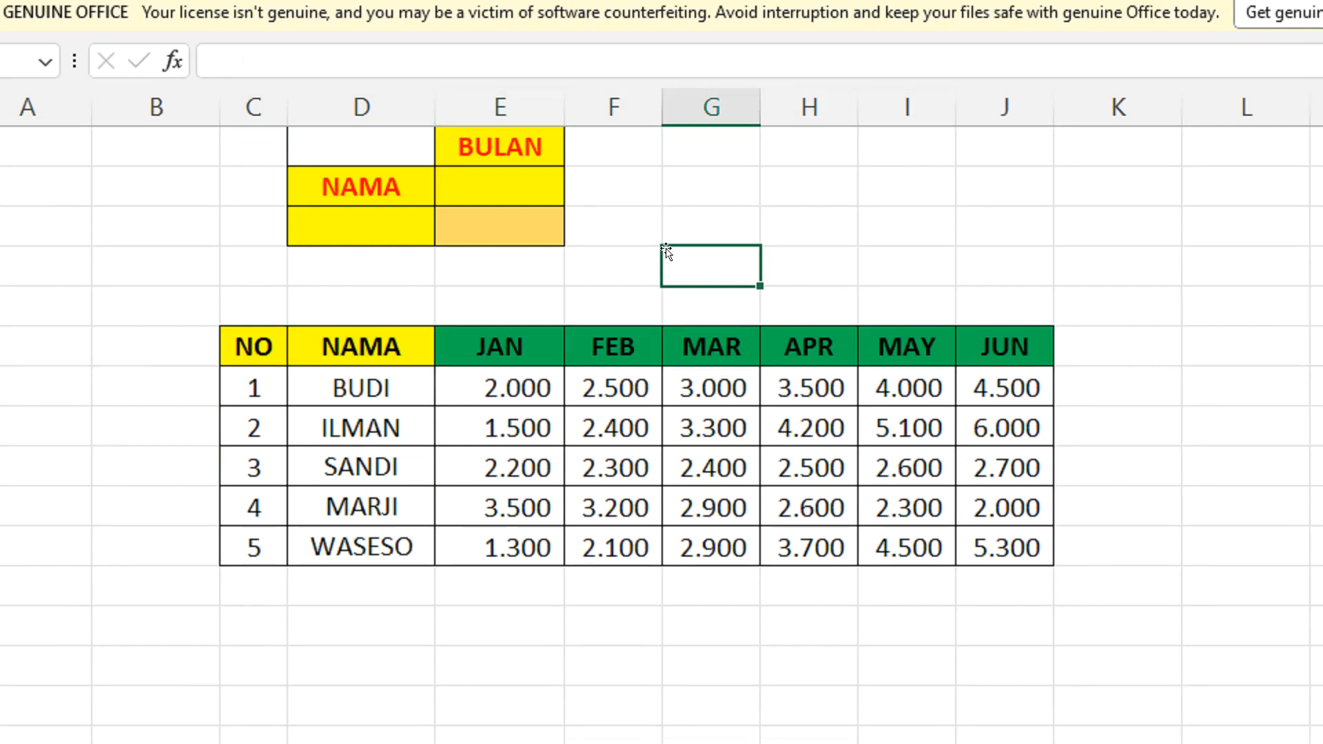
left_click(403, 220)
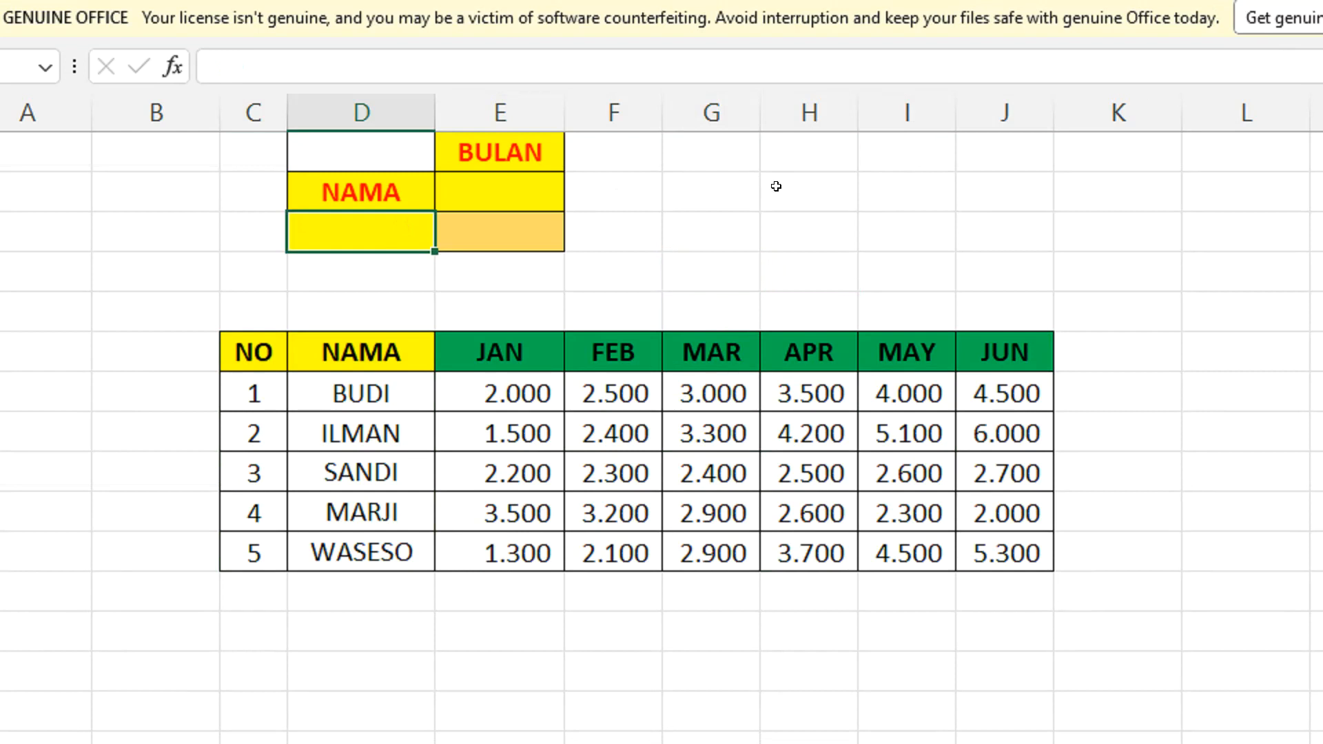
left_click(535, 203)
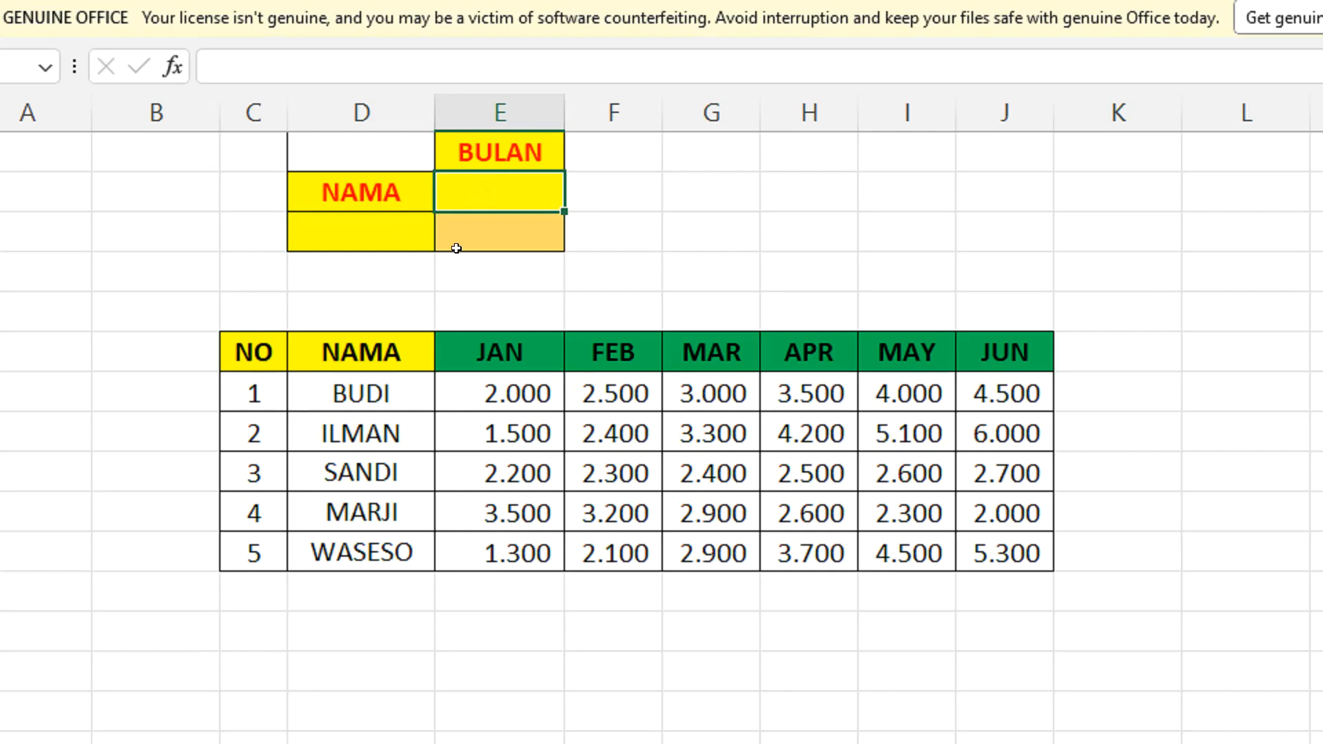
- Add list validation to the cell below NAMA, using the table's names in =$D$7:$D$11 as the source
left_click(399, 241)
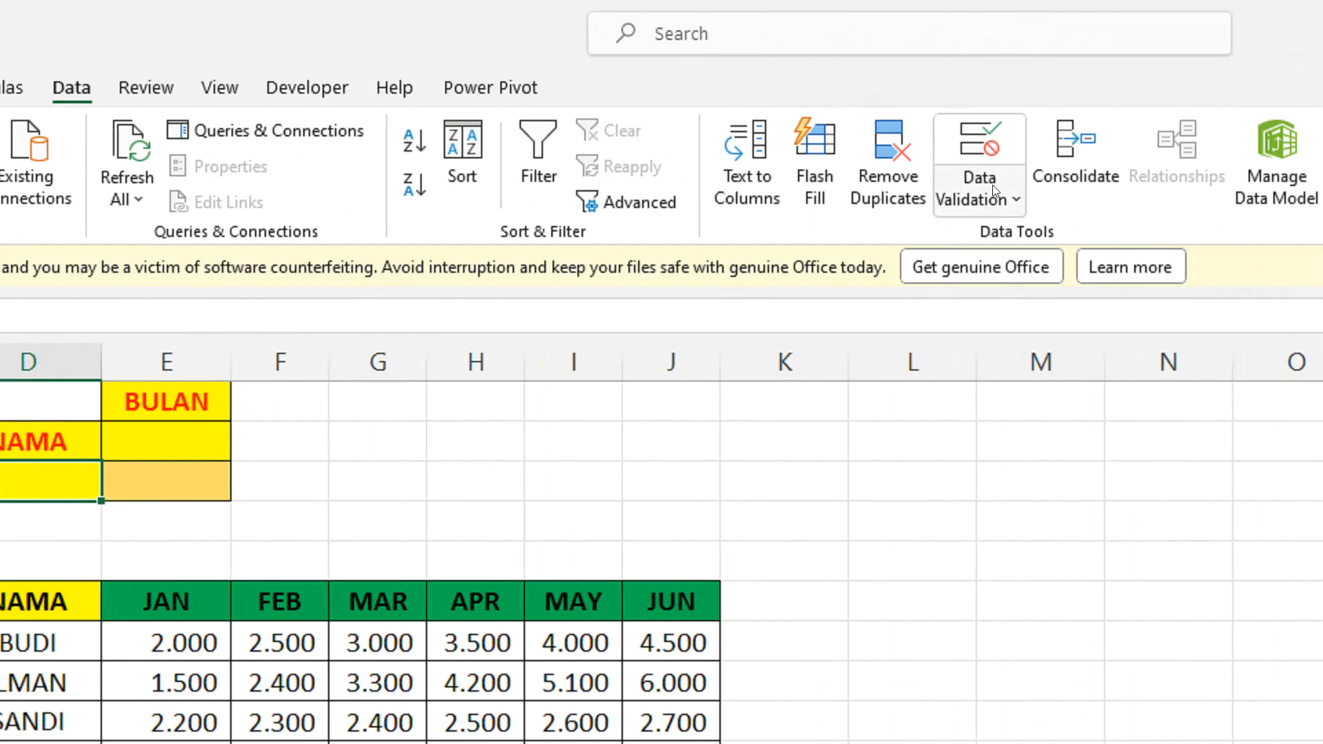
left_click(994, 190)
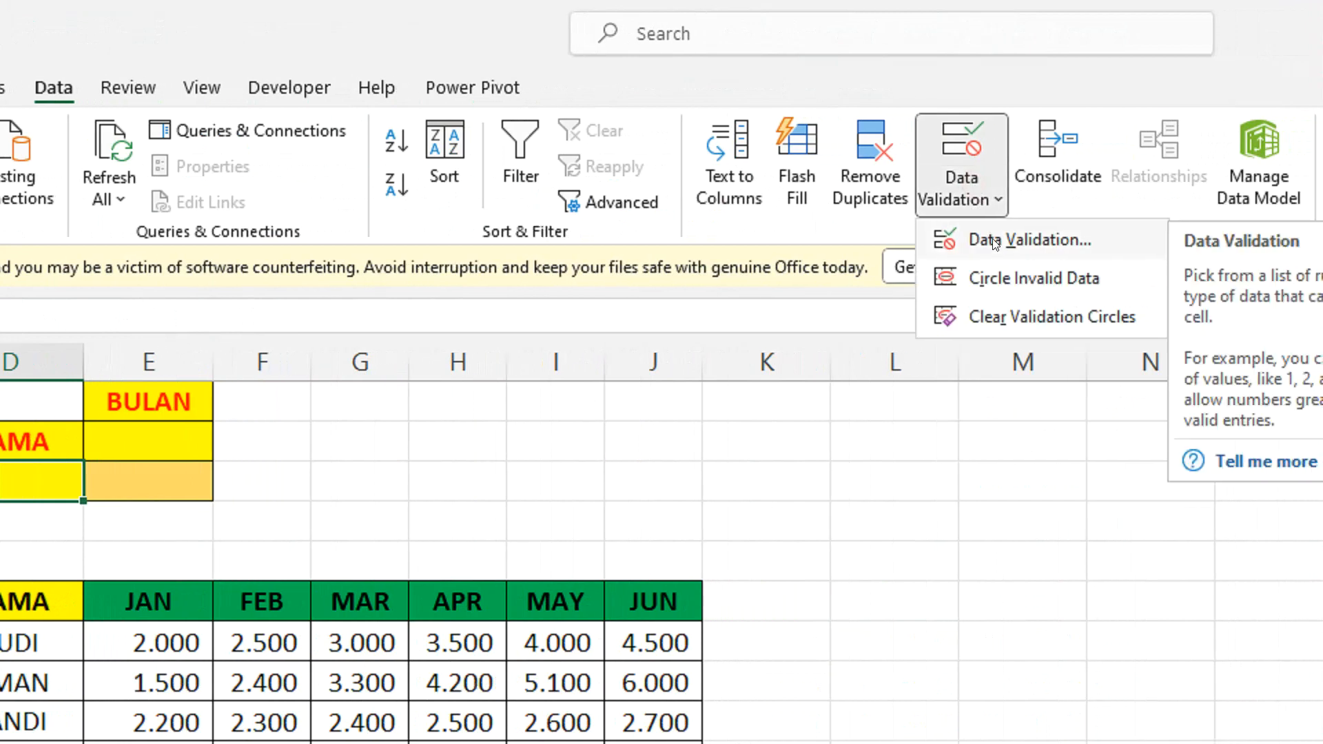
left_click(995, 242)
left_click_drag(946, 519, 590, 270)
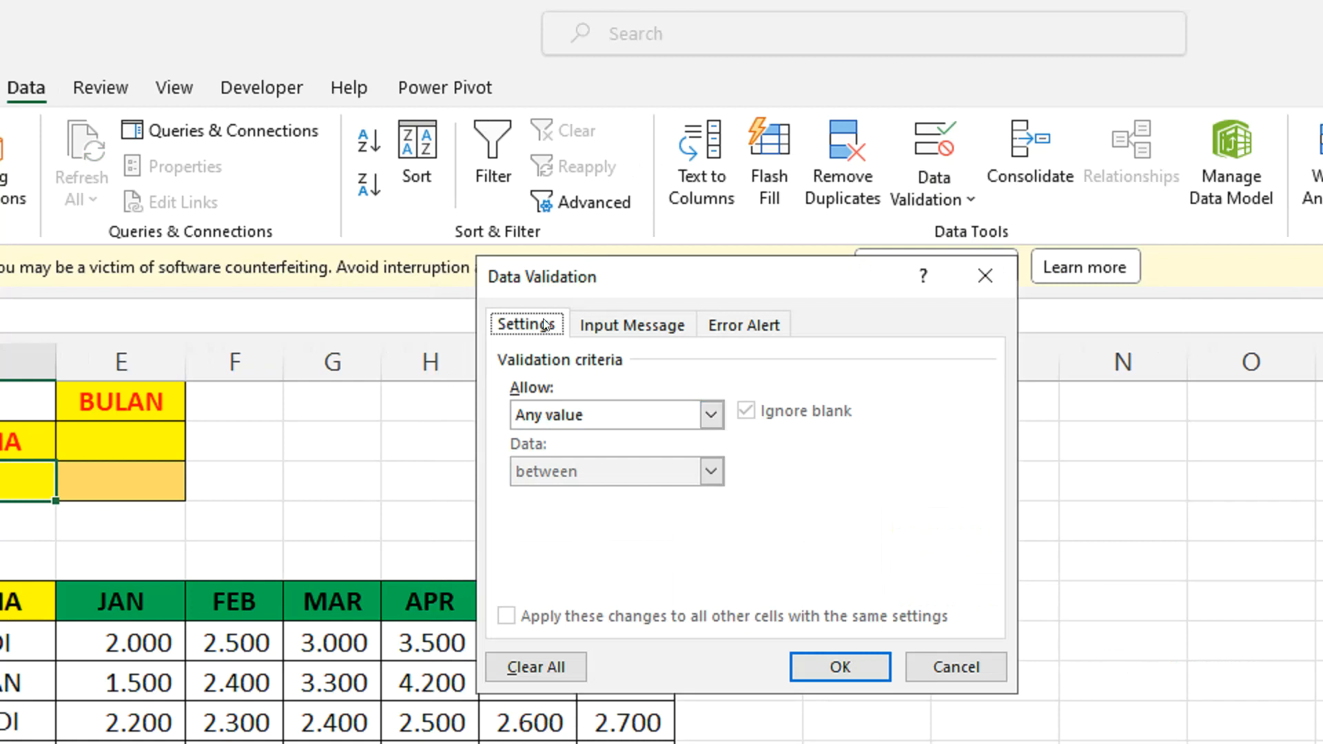
left_click(576, 418)
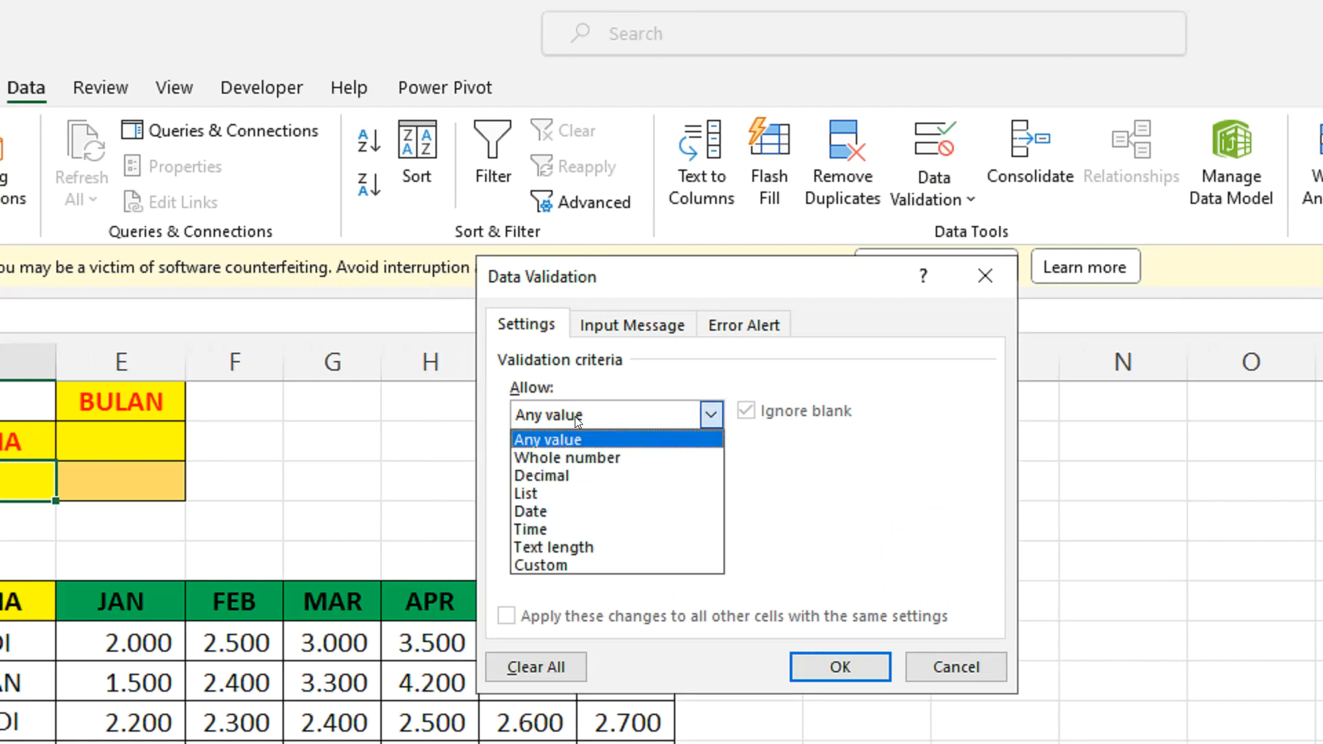
left_click(562, 494)
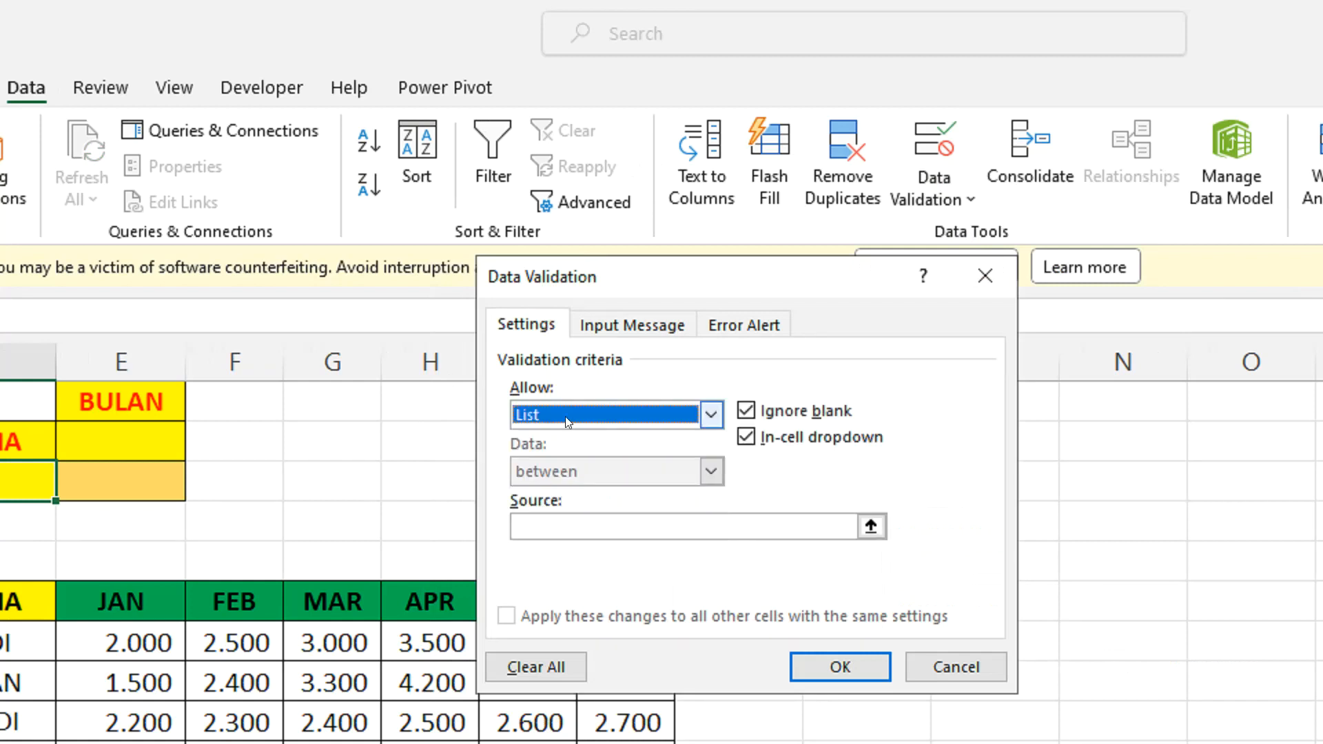
left_click(553, 529)
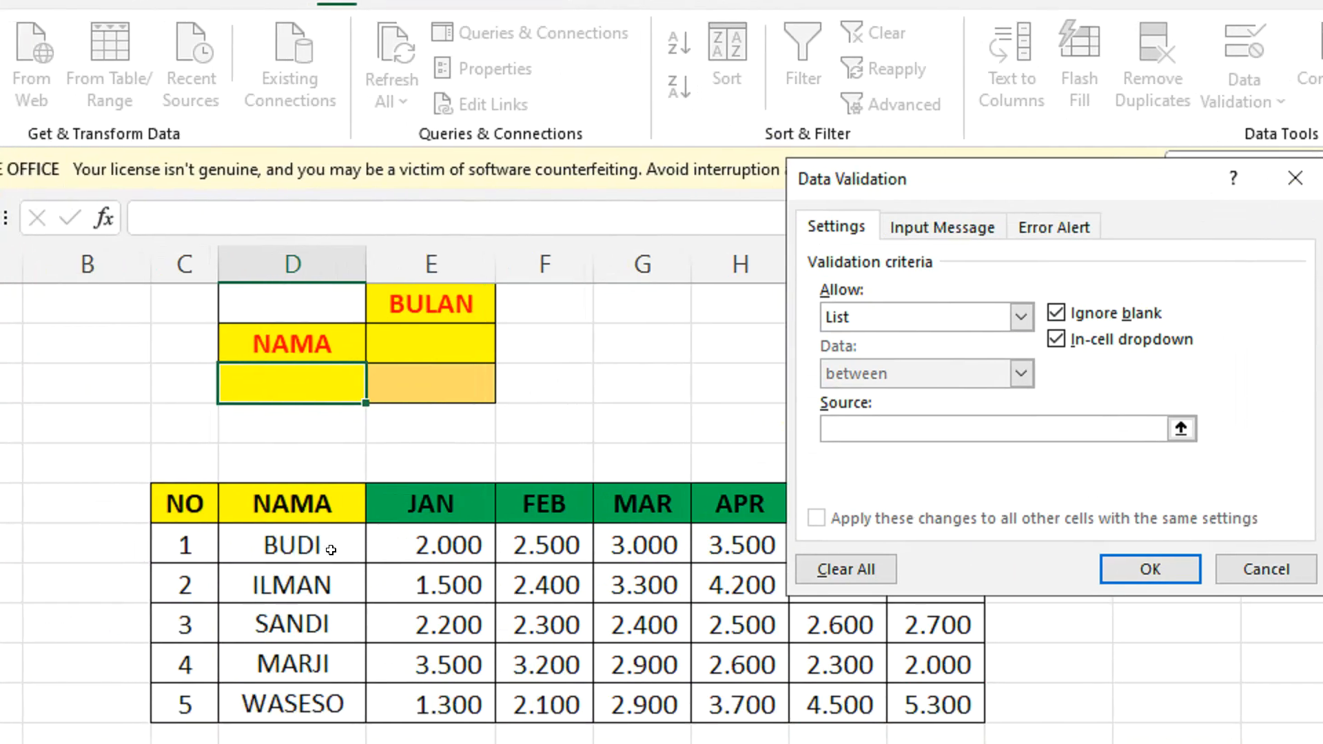
mouse_move(331, 558)
left_mouse_down()
mouse_move(331, 634)
mouse_move(294, 699)
mouse_move(331, 562)
left_mouse_up()
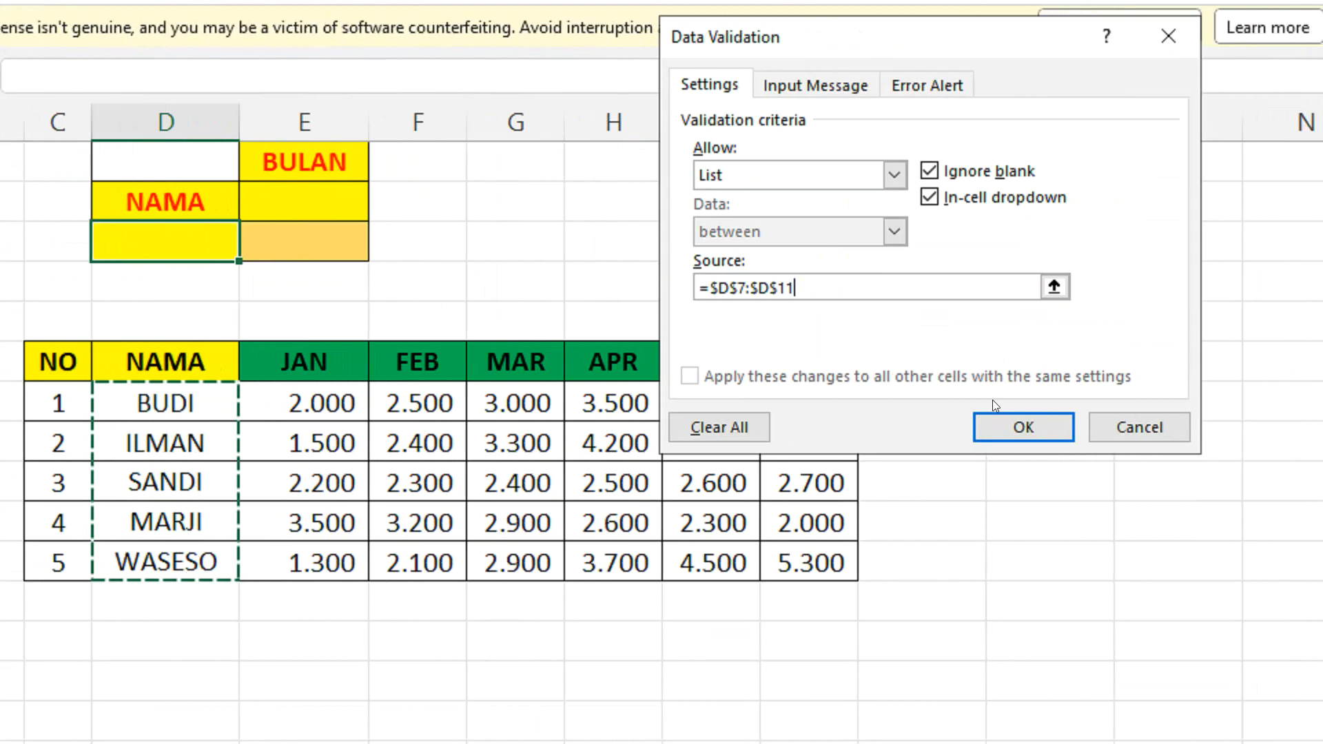
left_click(995, 422)
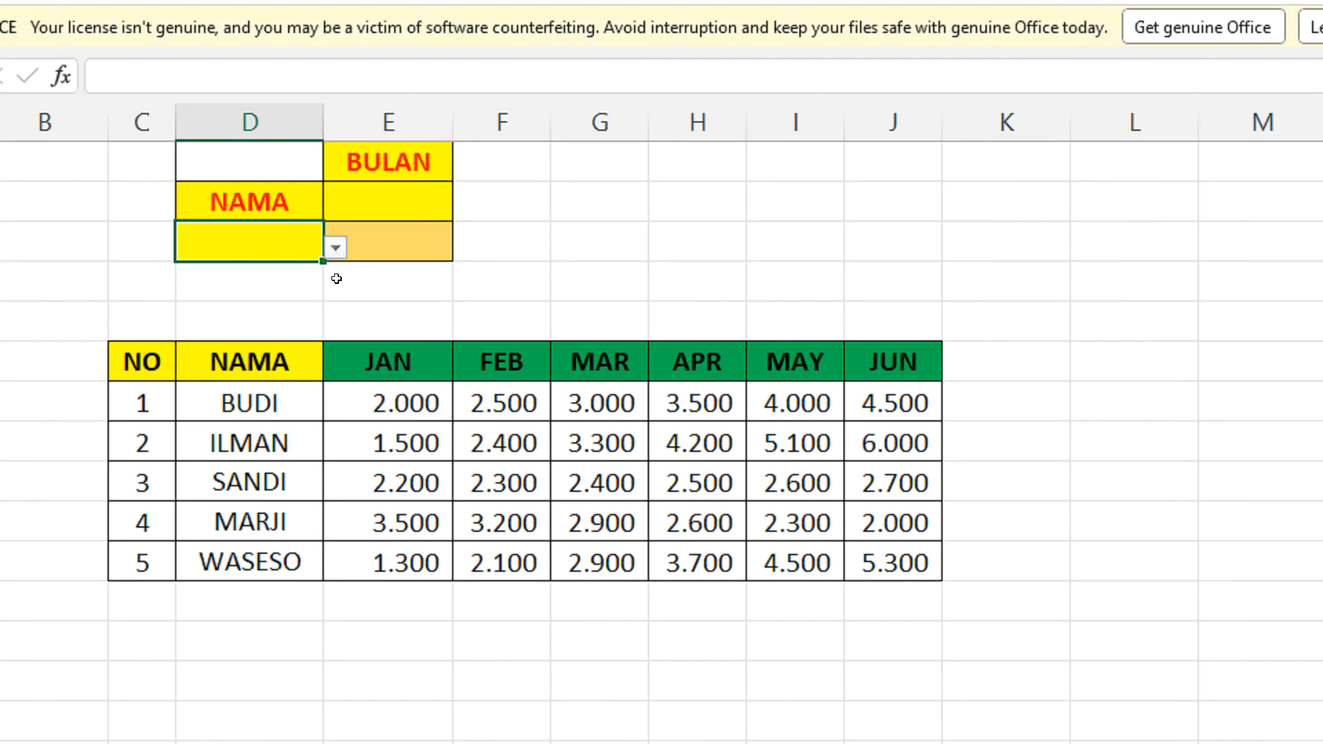
- Check the name cell's dropdown choices against the names listed in the source table
left_click(336, 248)
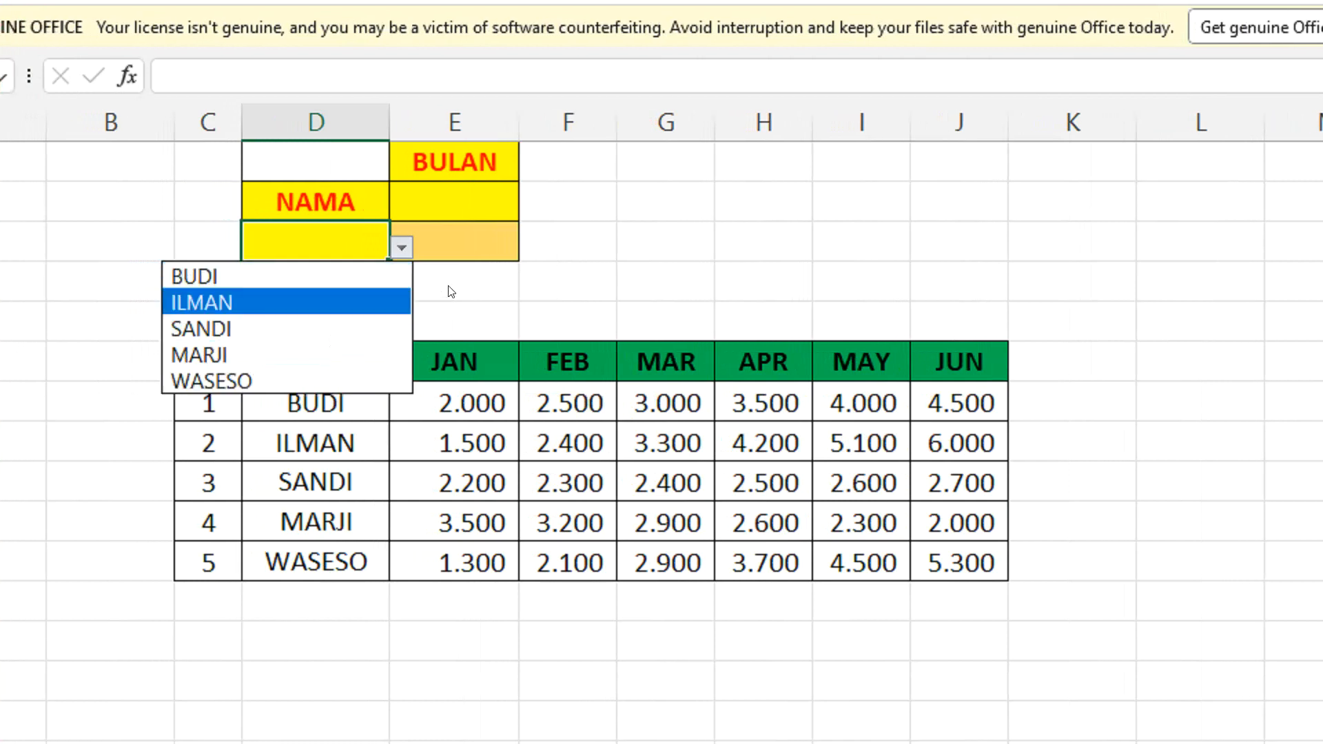
left_click(452, 281)
left_click_drag(361, 395, 339, 555)
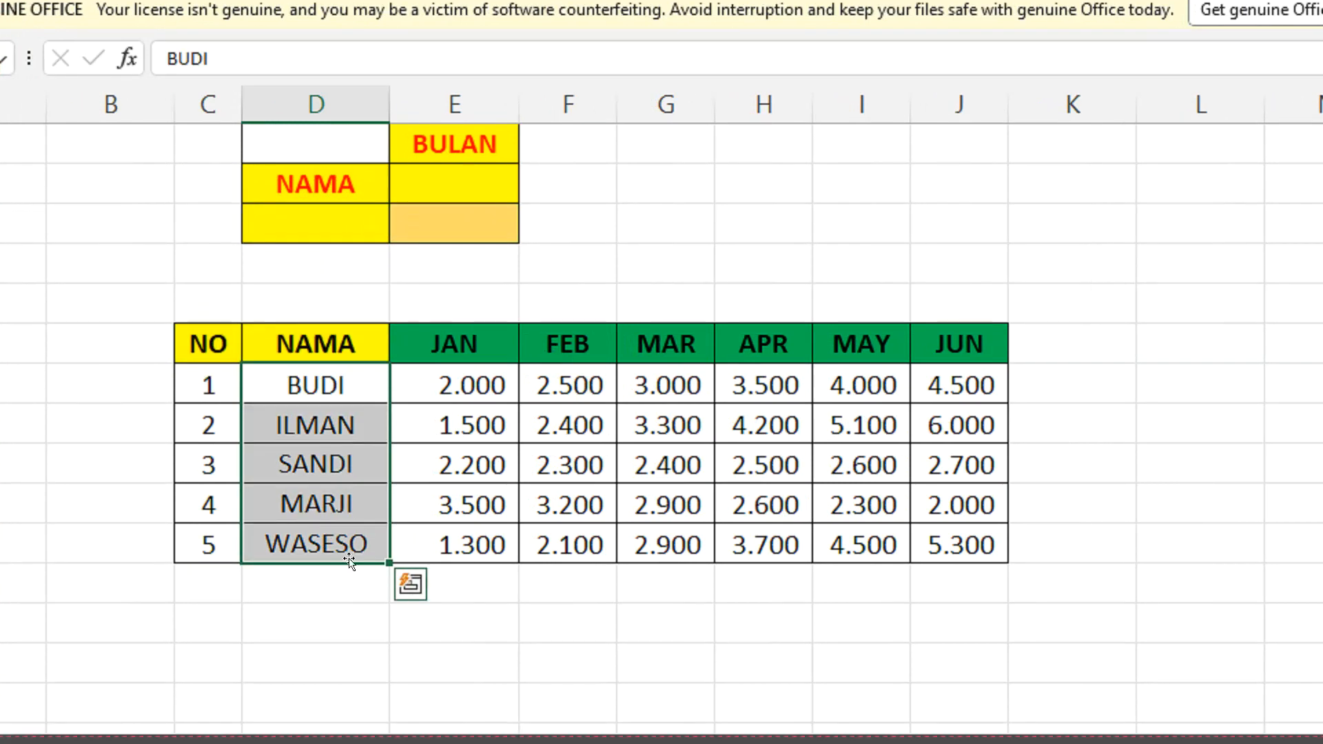
left_click(370, 234)
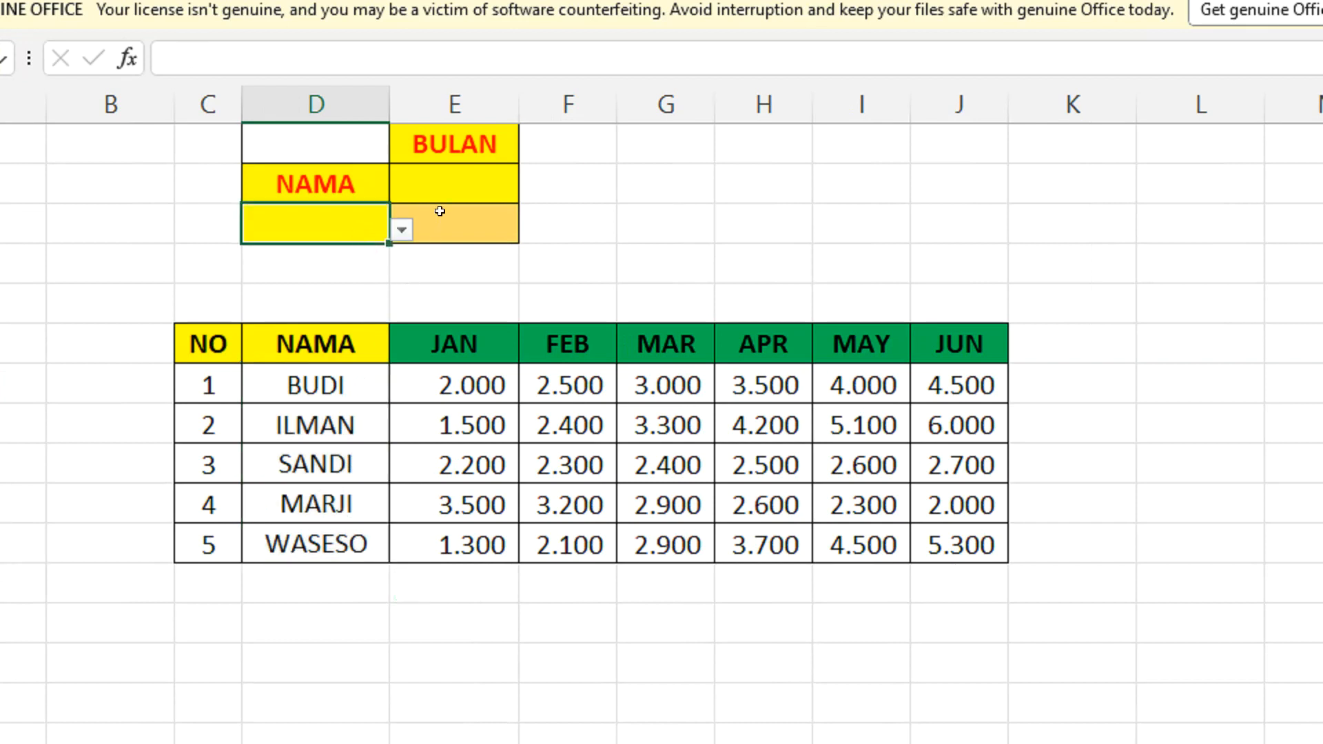
- Add list validation to the cell below BULAN, using the month headers in =$E$6:$J$6 as the source
left_click(443, 179)
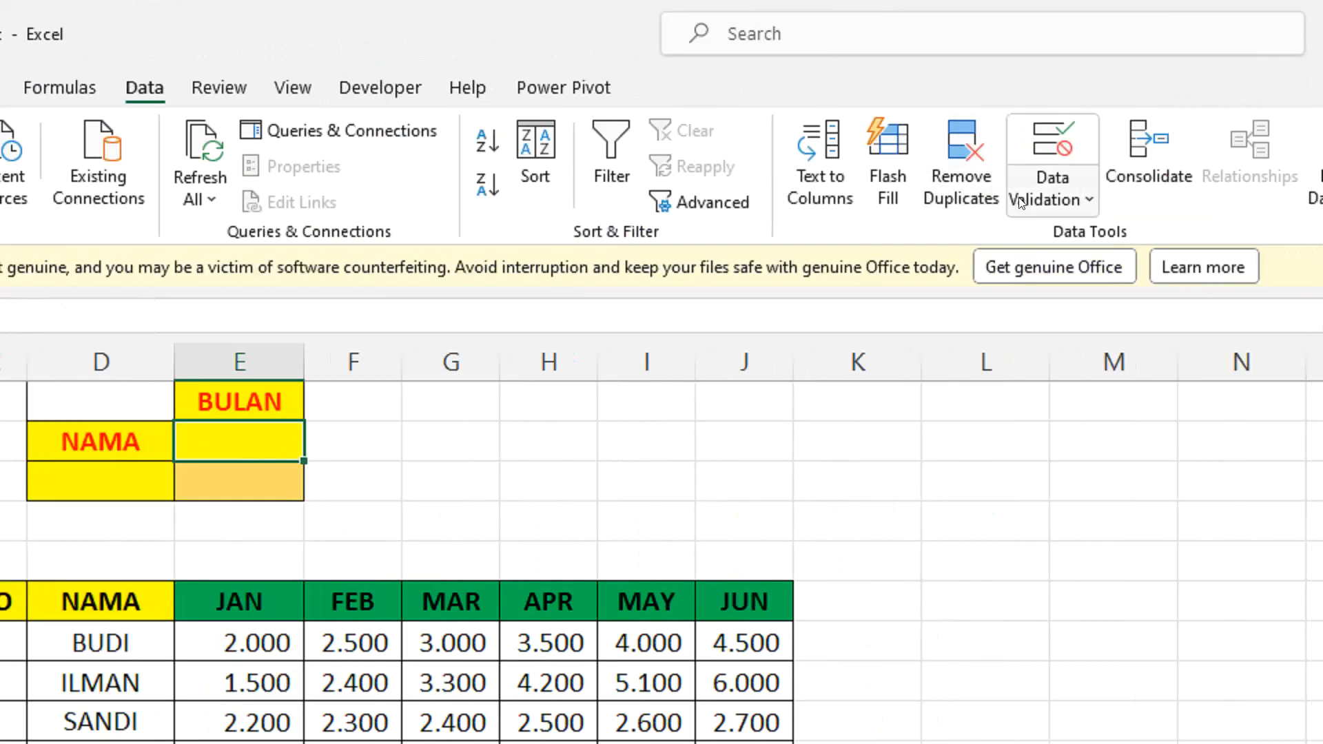
left_click(1291, 199)
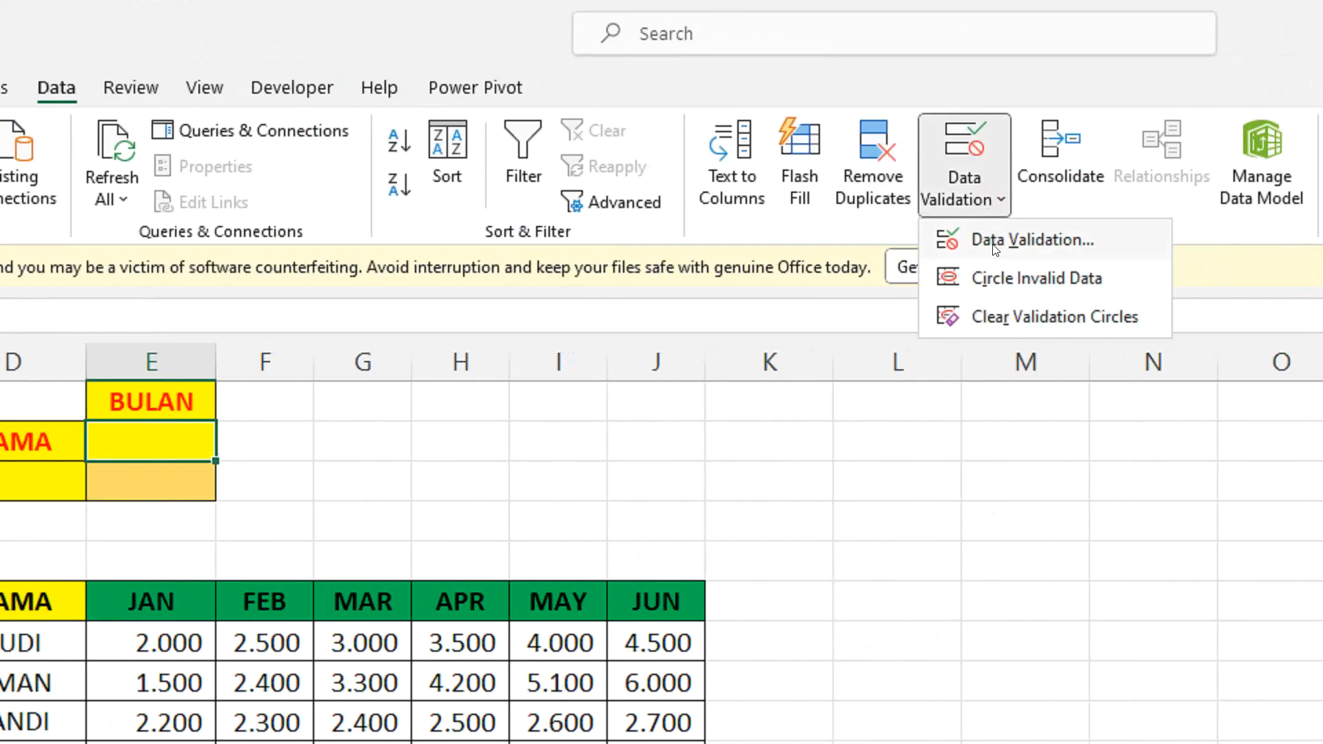
left_click(995, 248)
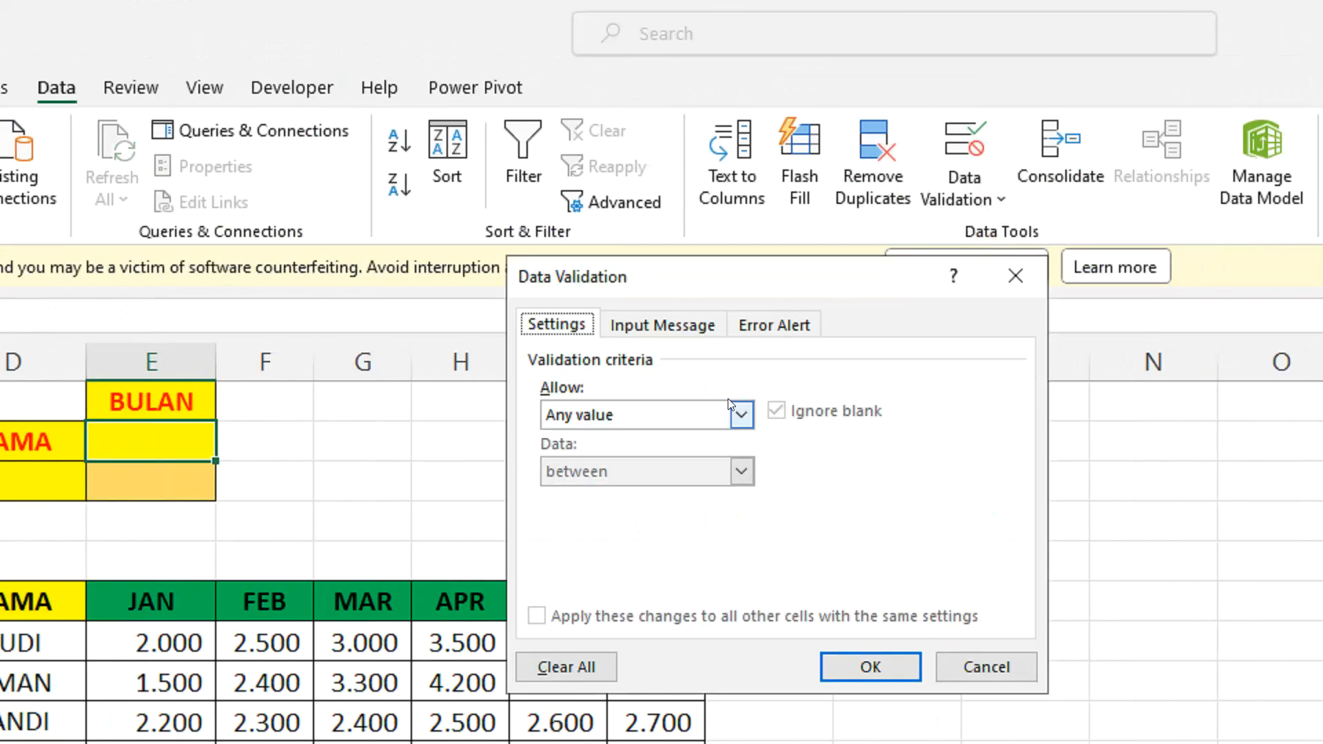
left_click(601, 414)
left_click(605, 494)
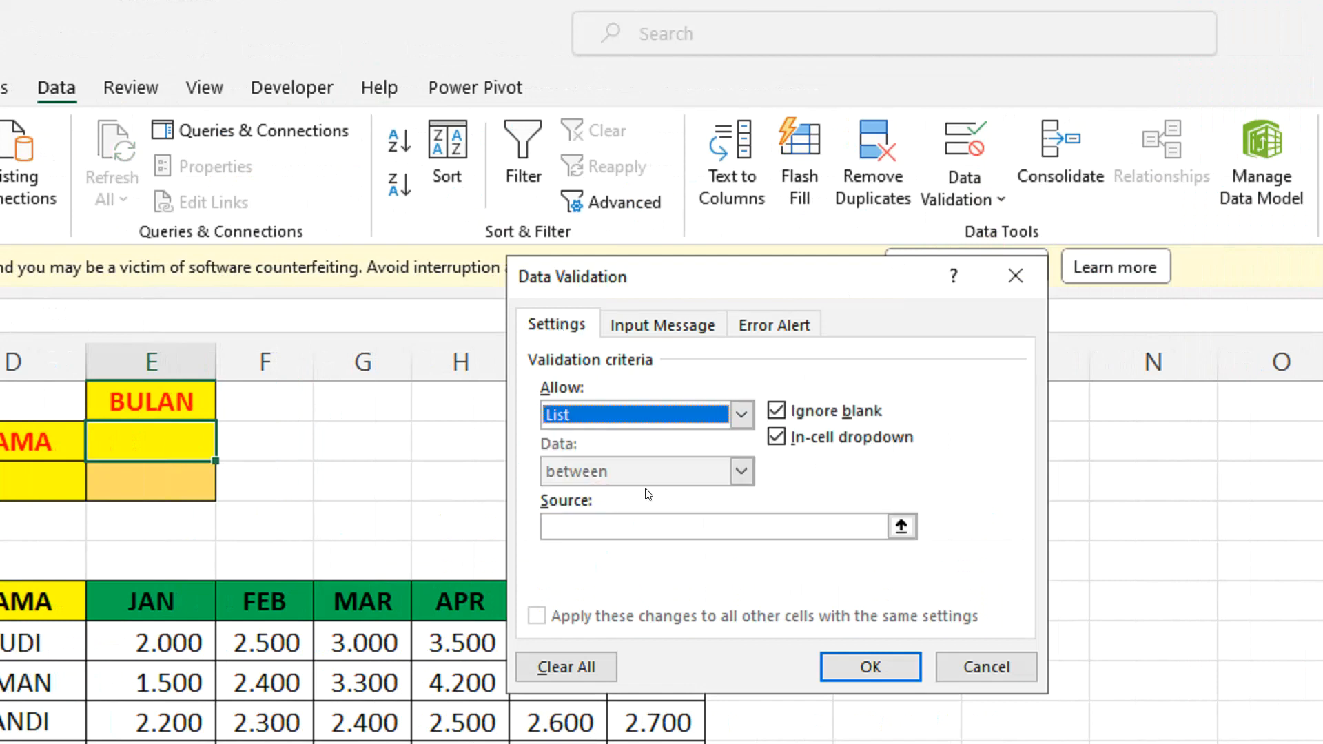
left_click(579, 529)
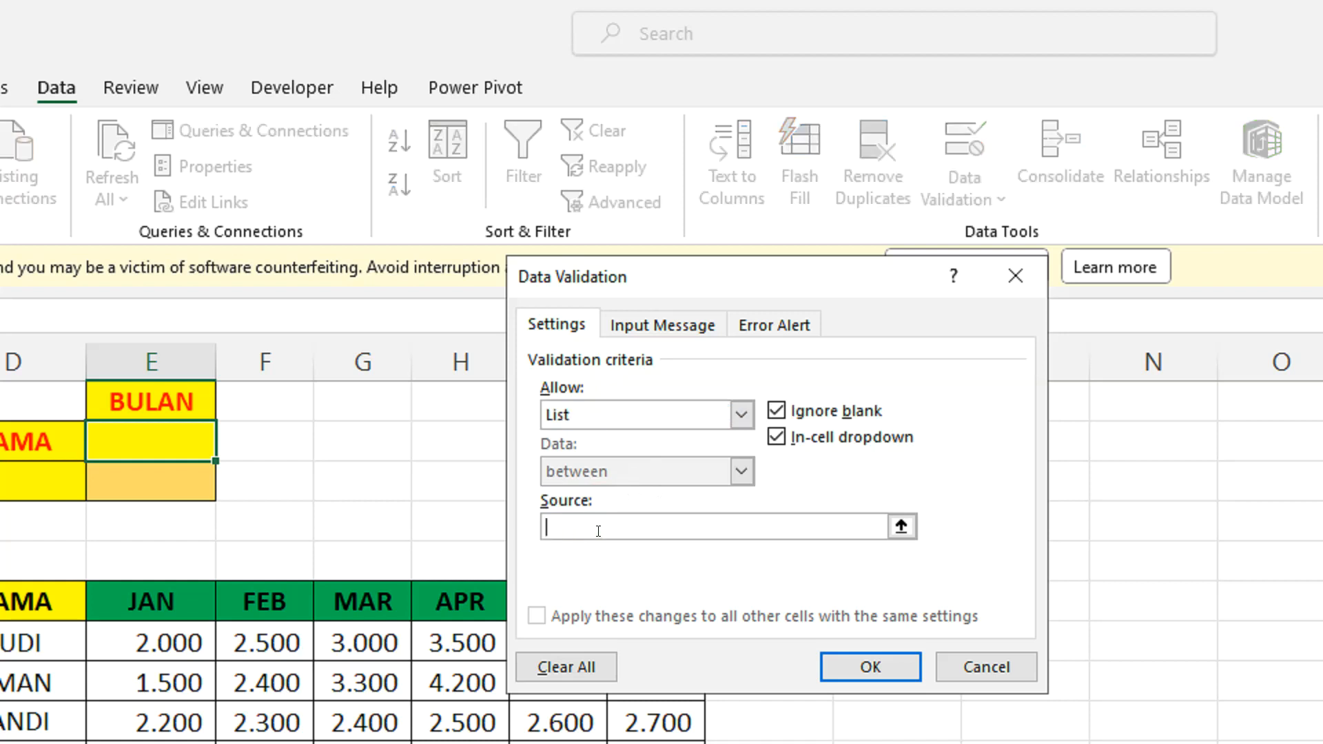
left_click_drag(706, 280, 933, 292)
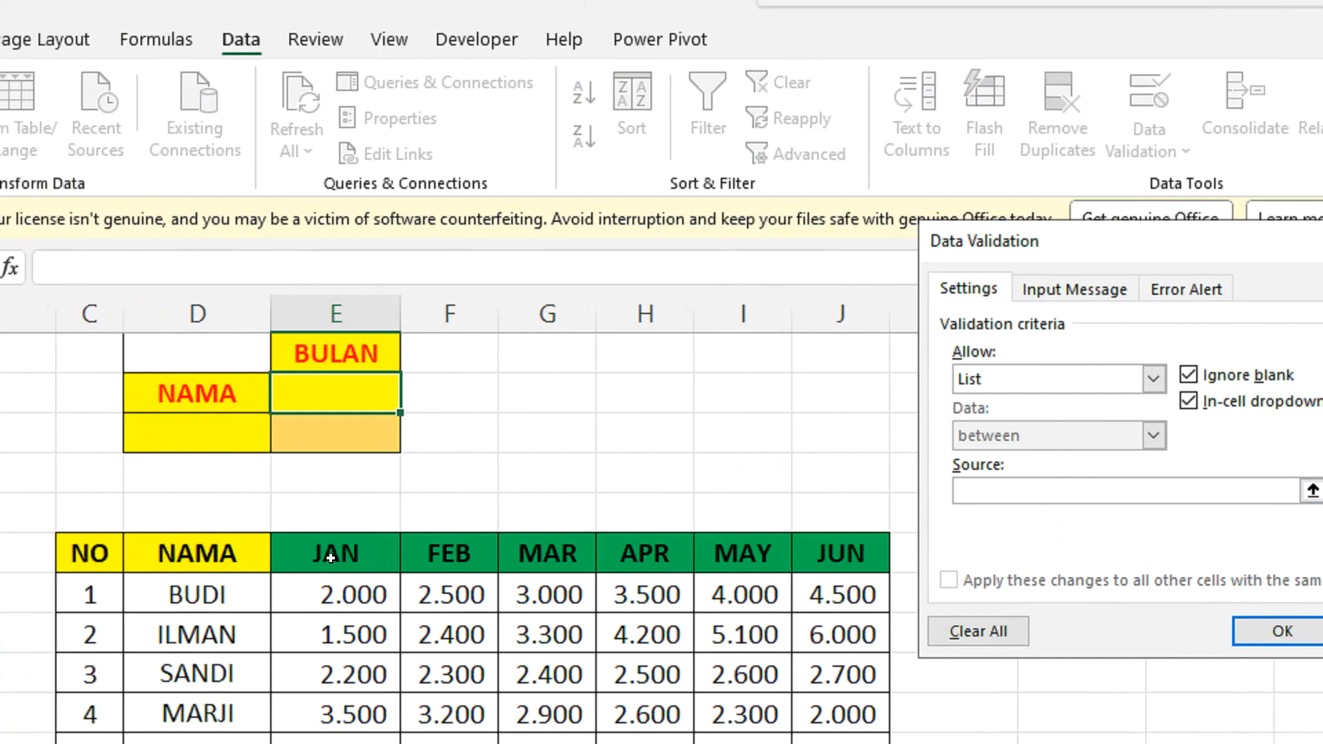
left_click(146, 606)
left_click_drag(331, 558, 855, 549)
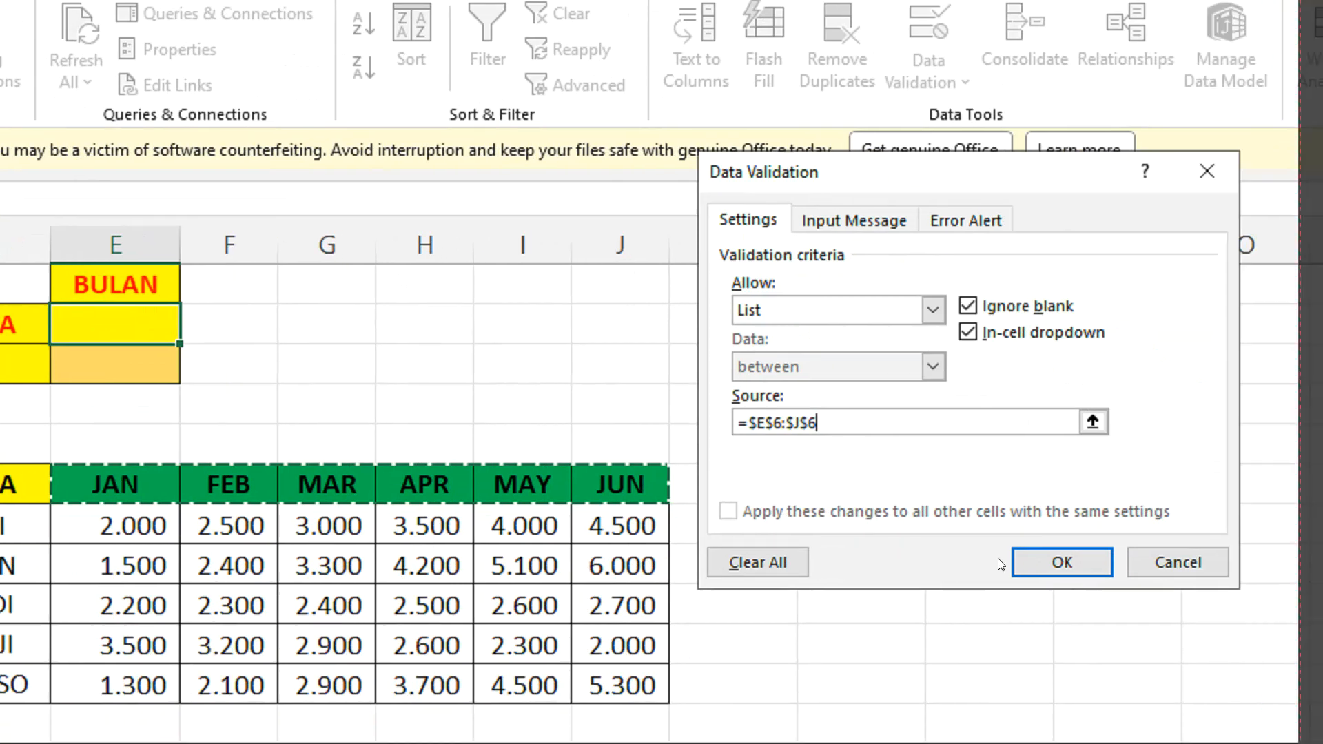
left_click(1054, 562)
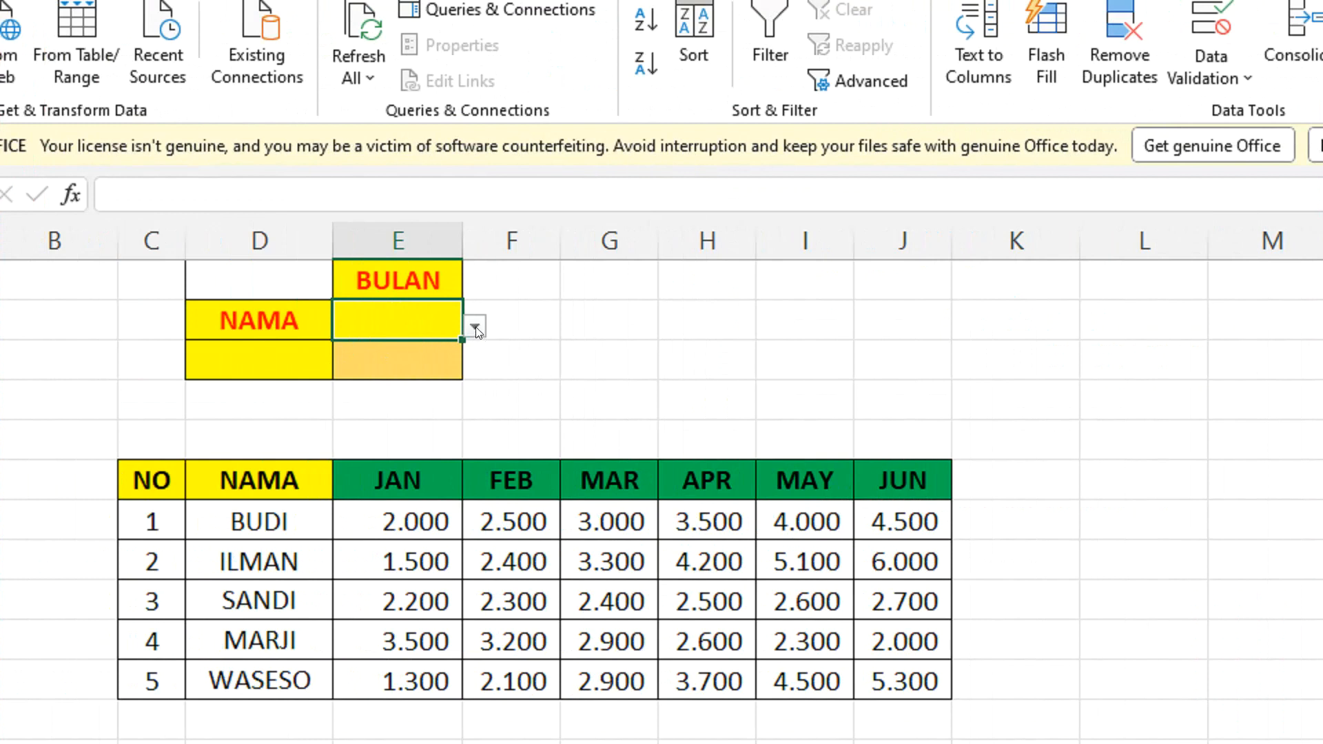
- Check the month cell's dropdown choices against the JAN to JUN headers of the source table
left_click(475, 327)
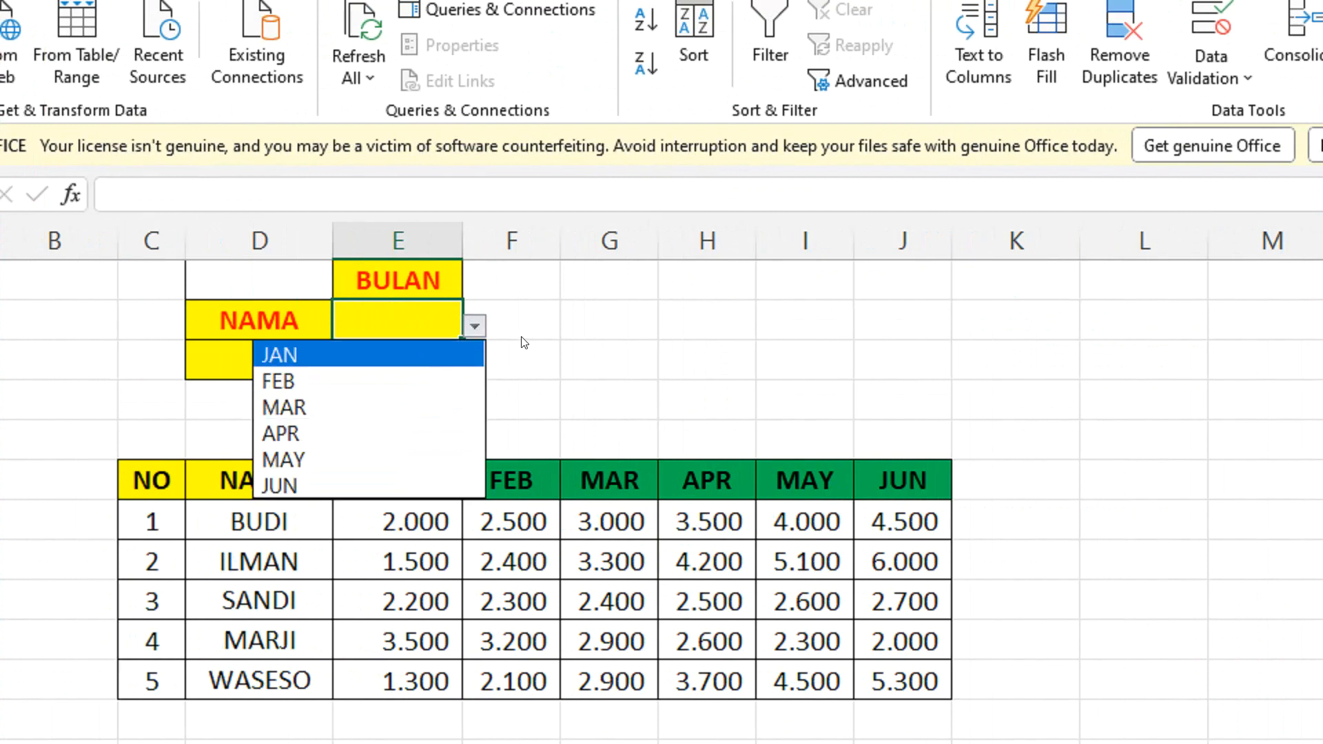
left_click(431, 476)
left_click(429, 482)
left_click_drag(428, 482, 896, 477)
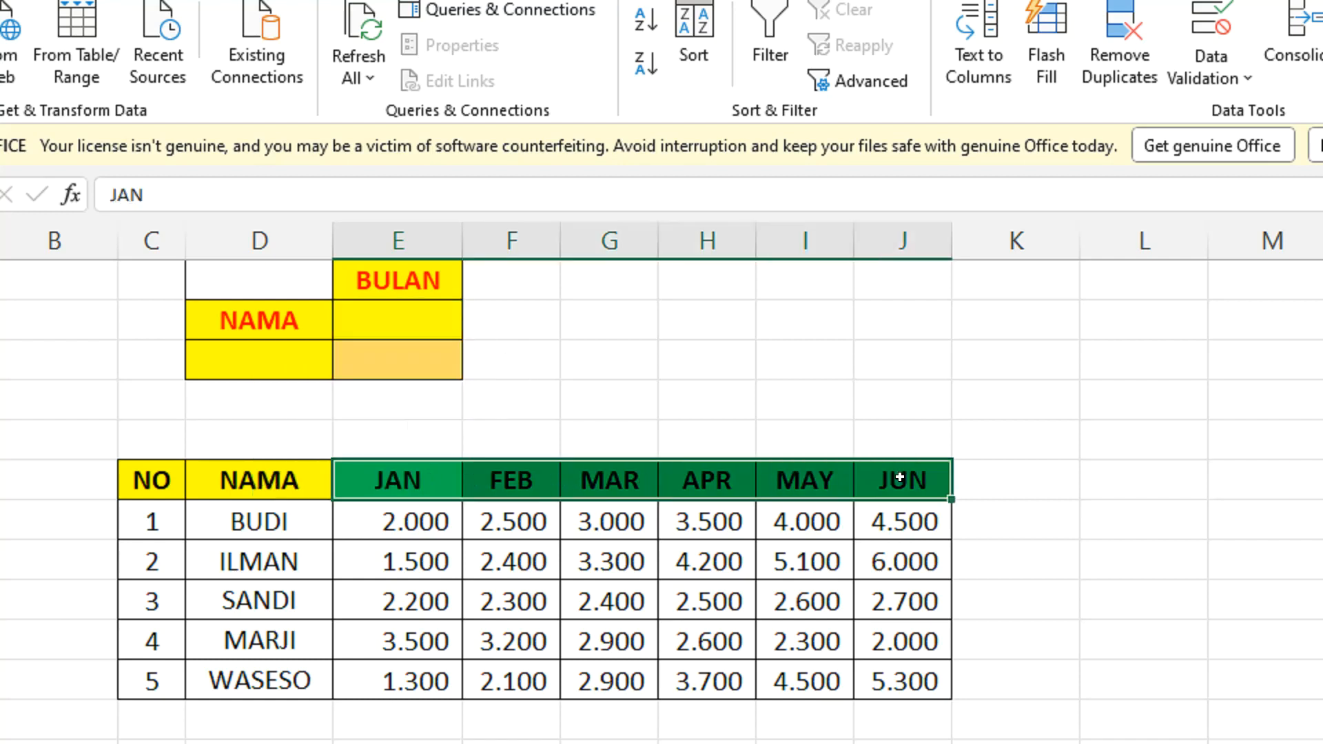
left_click(602, 395)
left_click(593, 307)
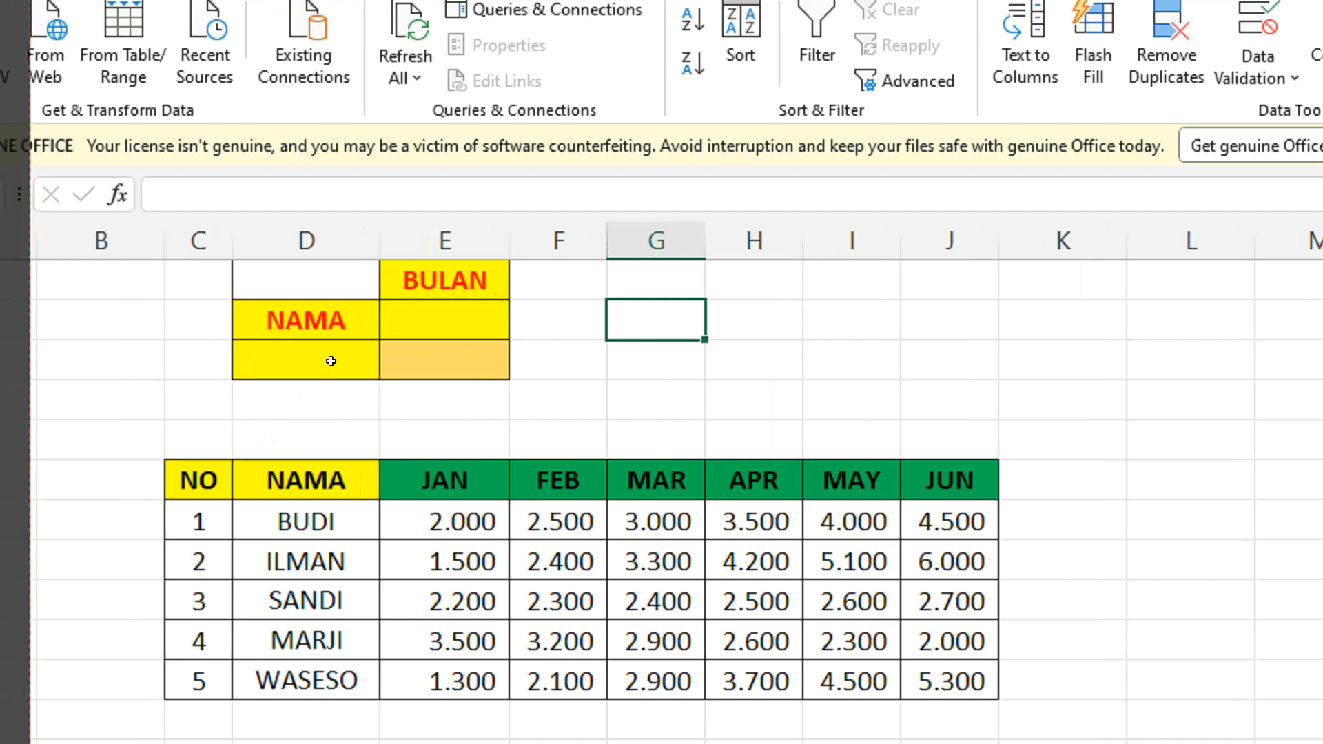
- Choose the first listed name and FEB from the lookup dropdowns, and locate the matching amount in the table
left_click(467, 361)
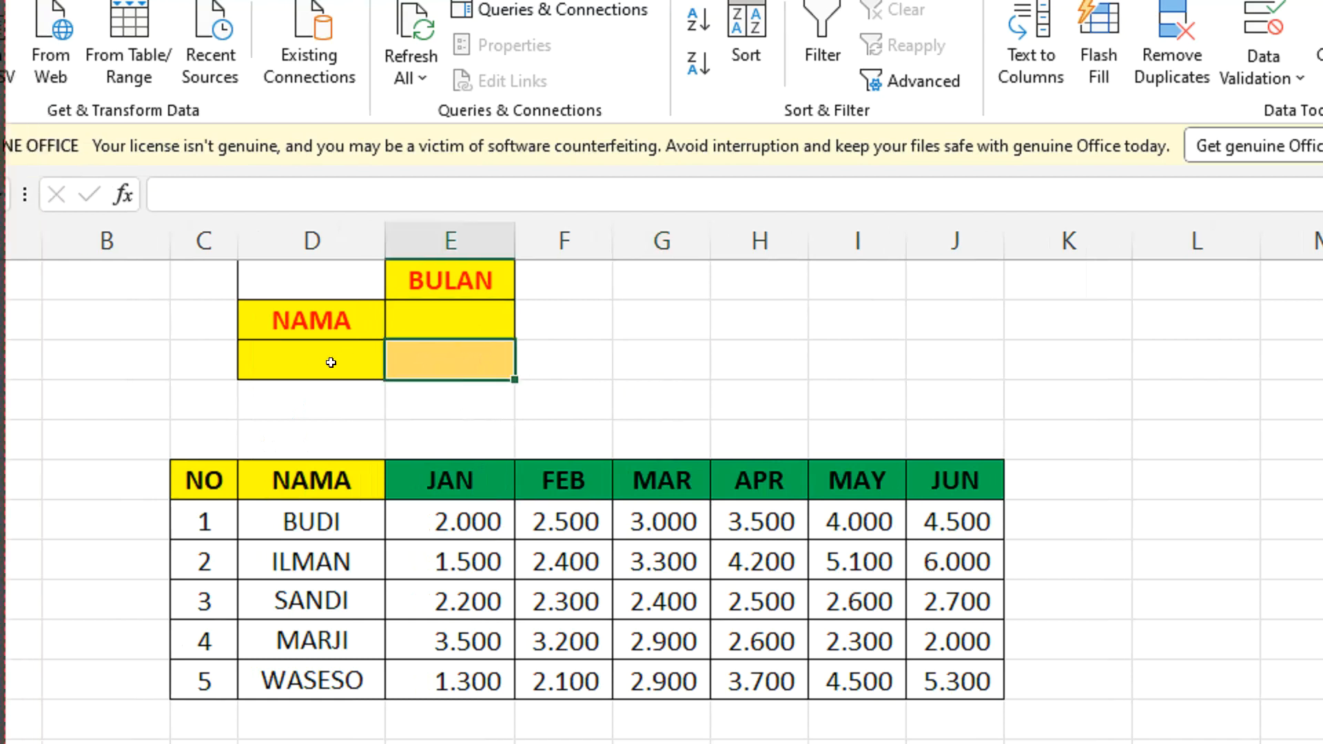
left_click(327, 363)
left_click(398, 370)
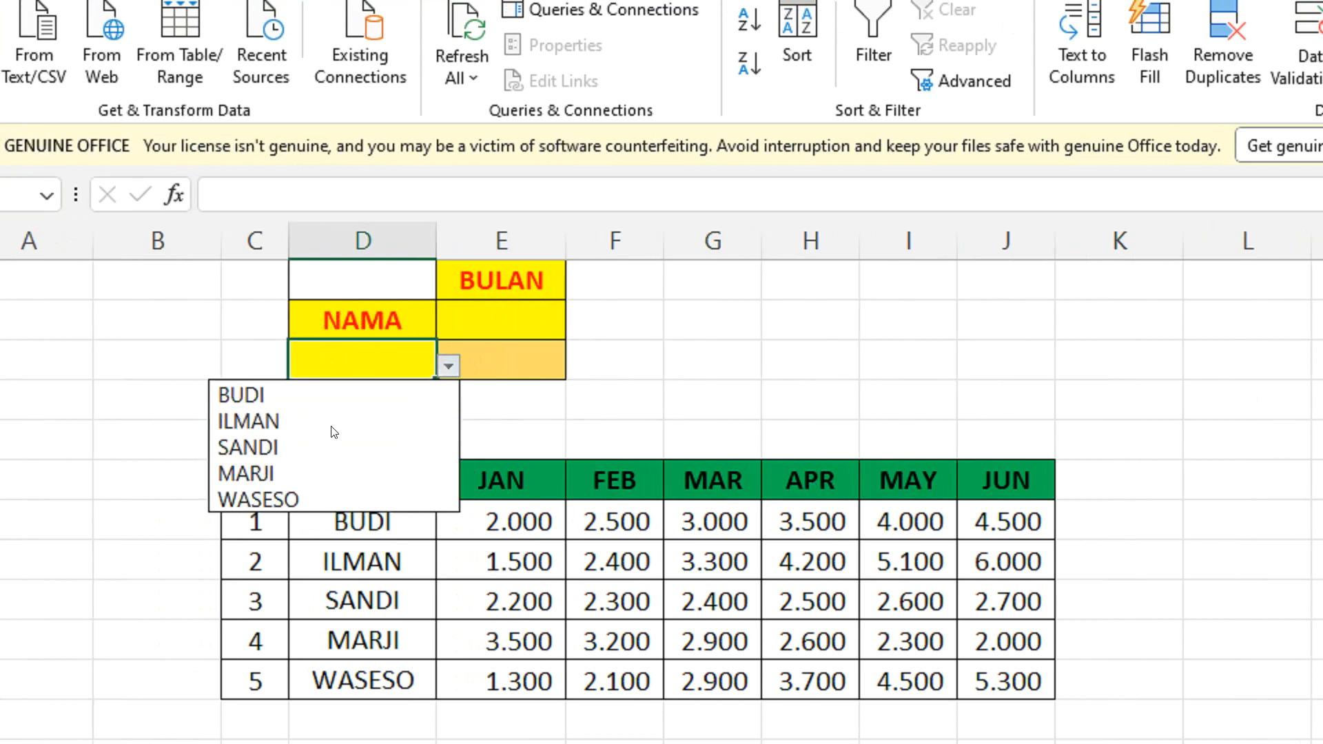
left_click(282, 387)
left_click(550, 322)
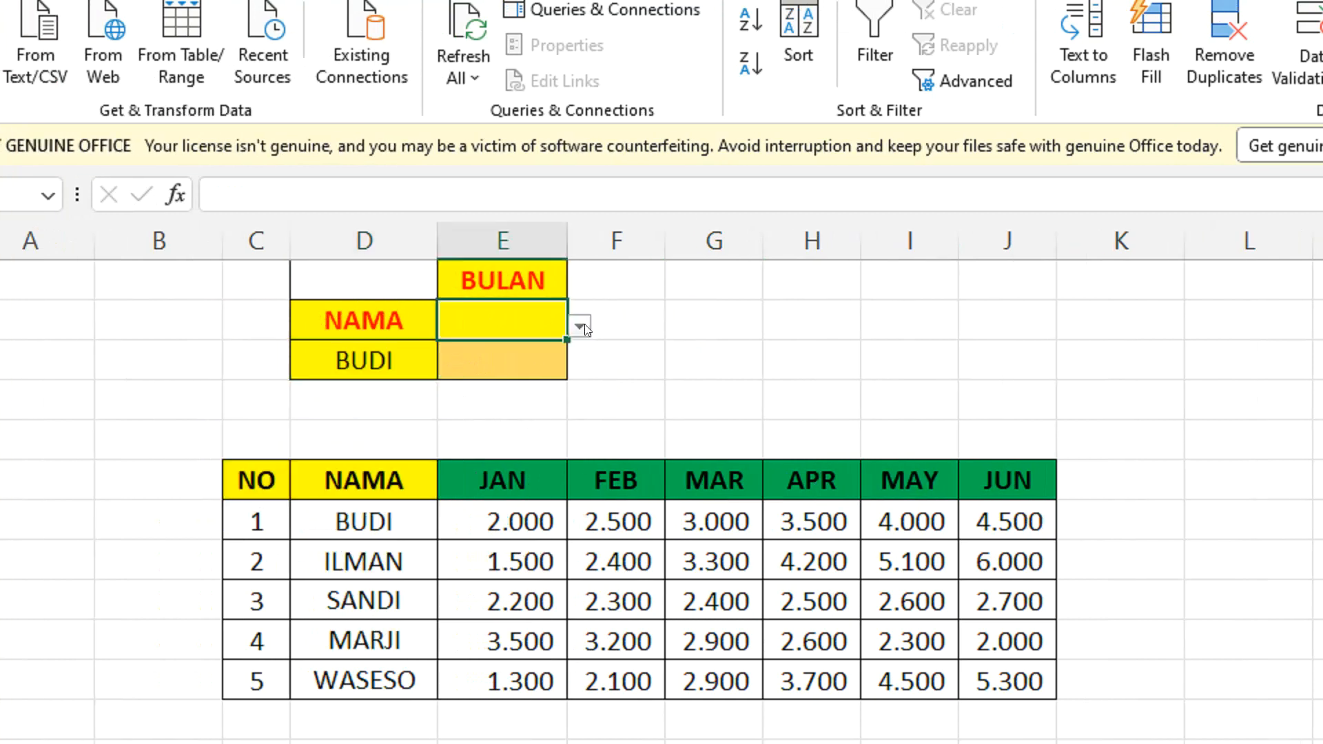
left_click(580, 325)
left_click(520, 378)
left_click(666, 348)
left_click(526, 367)
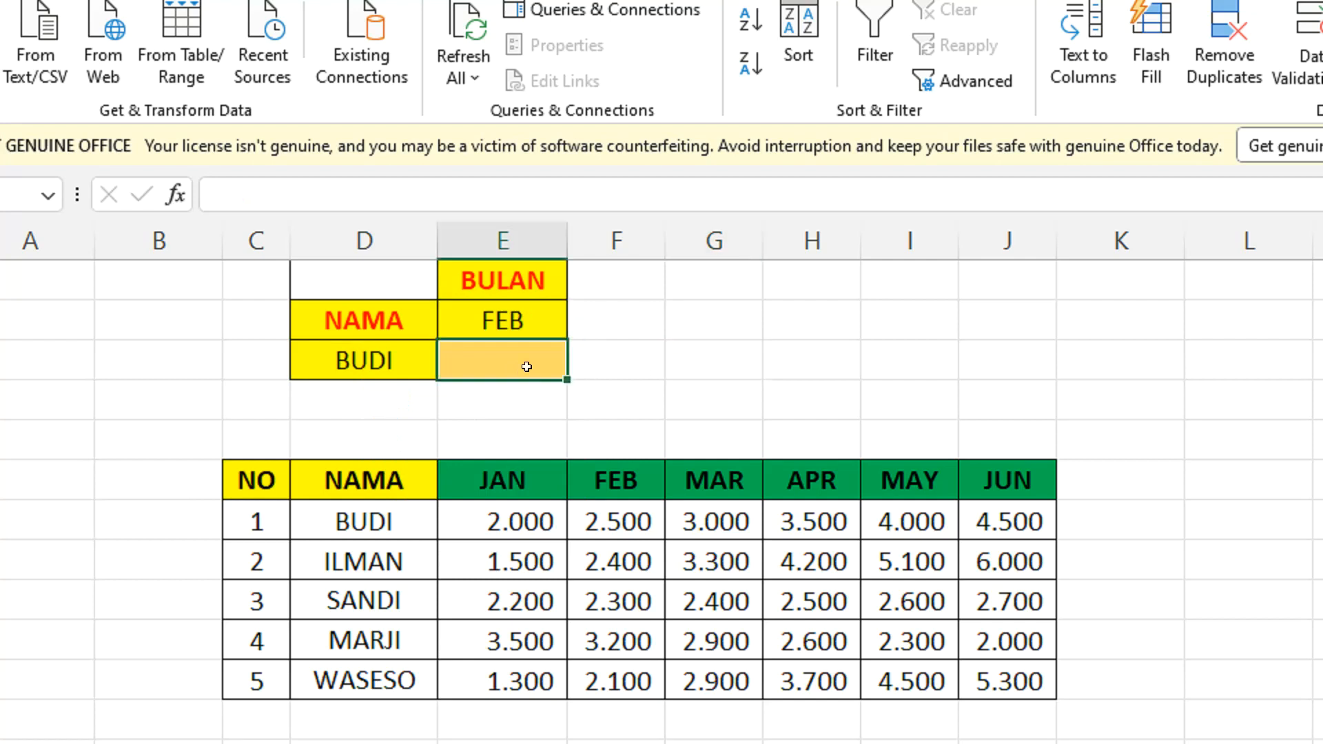
left_click(609, 521)
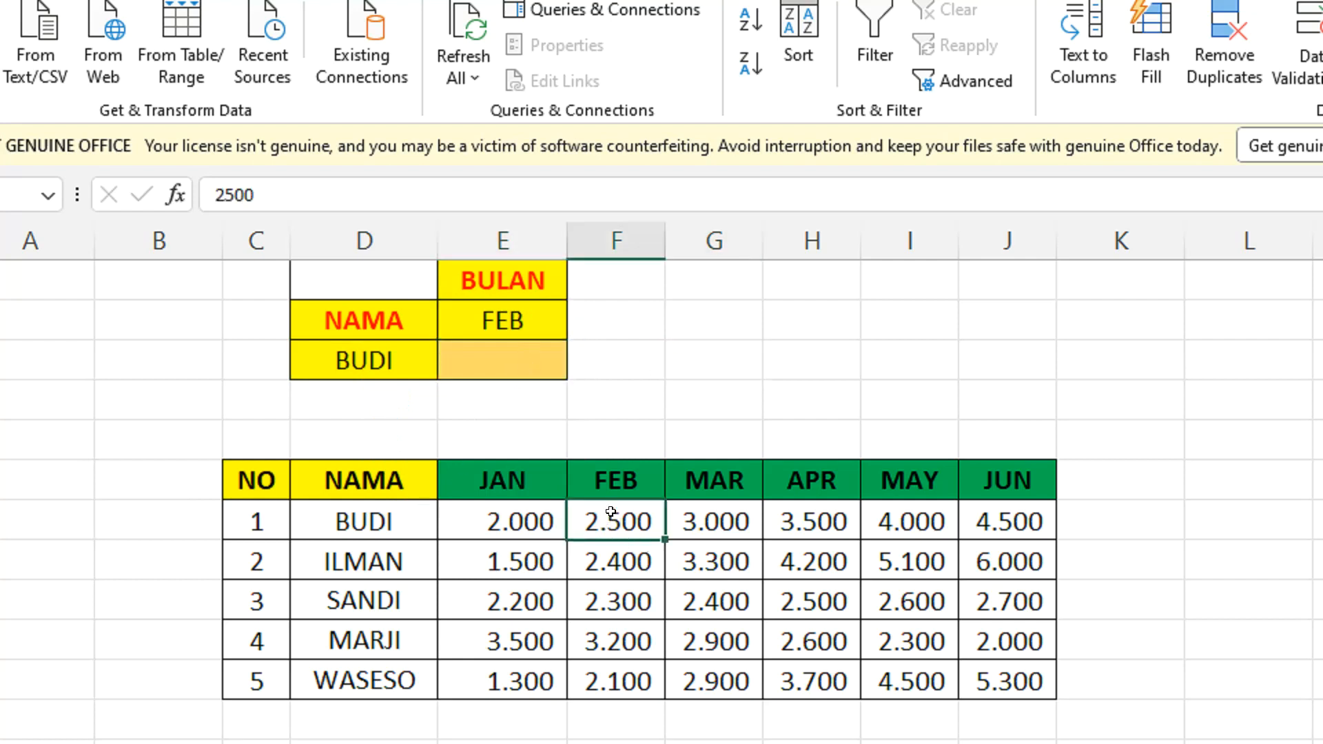
- Enter =VLOOKUP(D3;D6:J11;3;0) in the orange result cell E3, beside the selected name
left_click(527, 367)
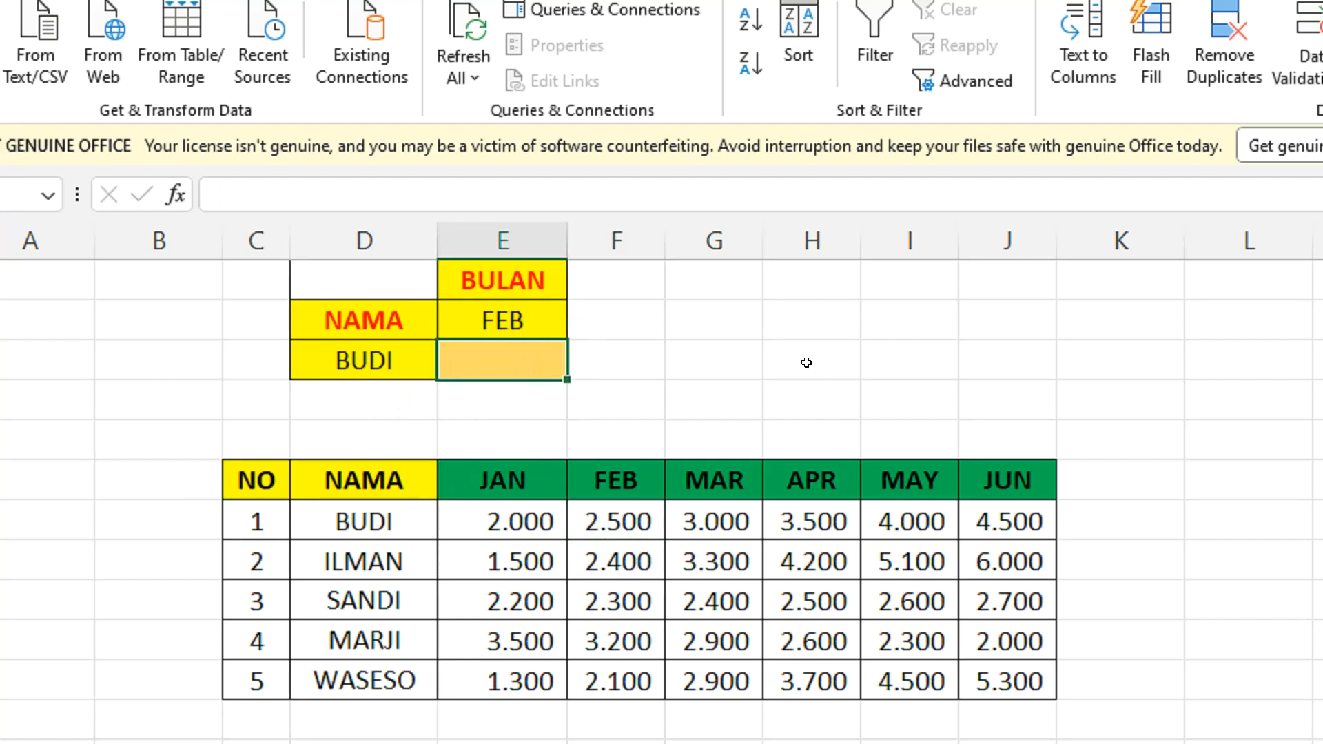
type("=")
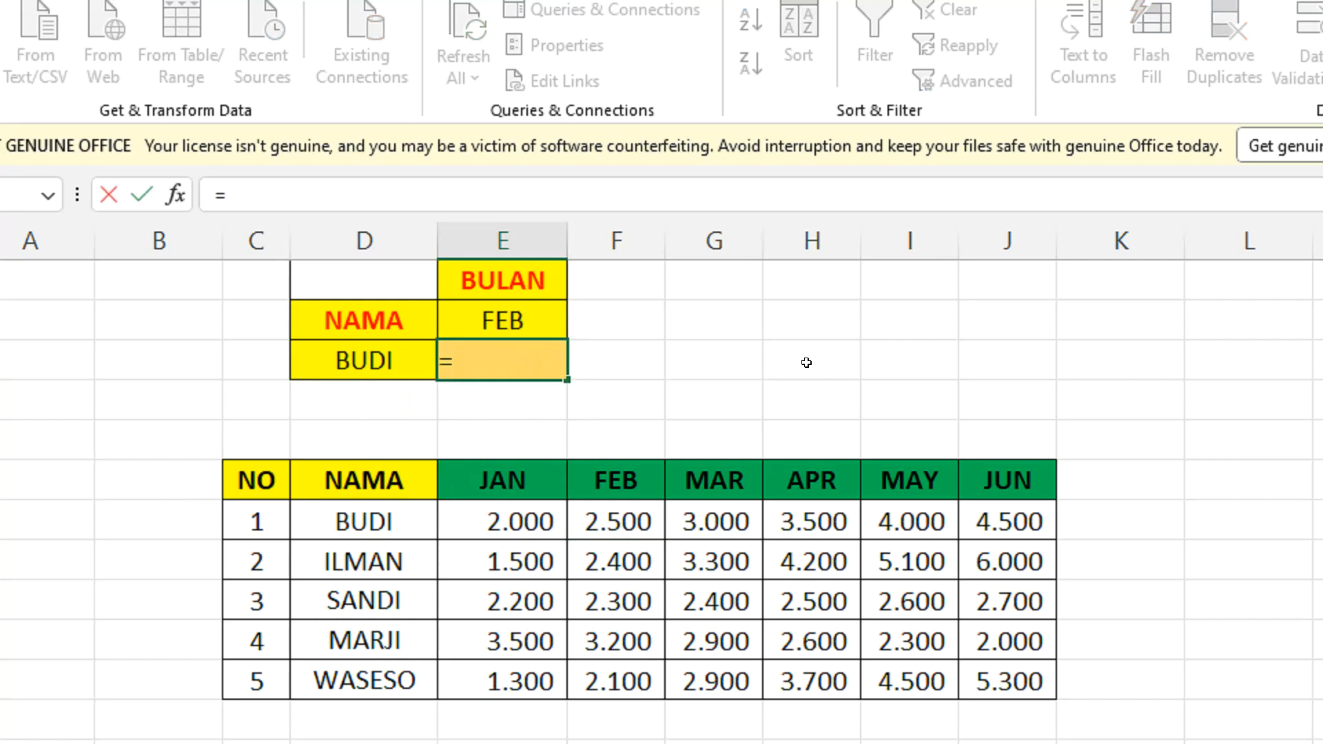
type("VL")
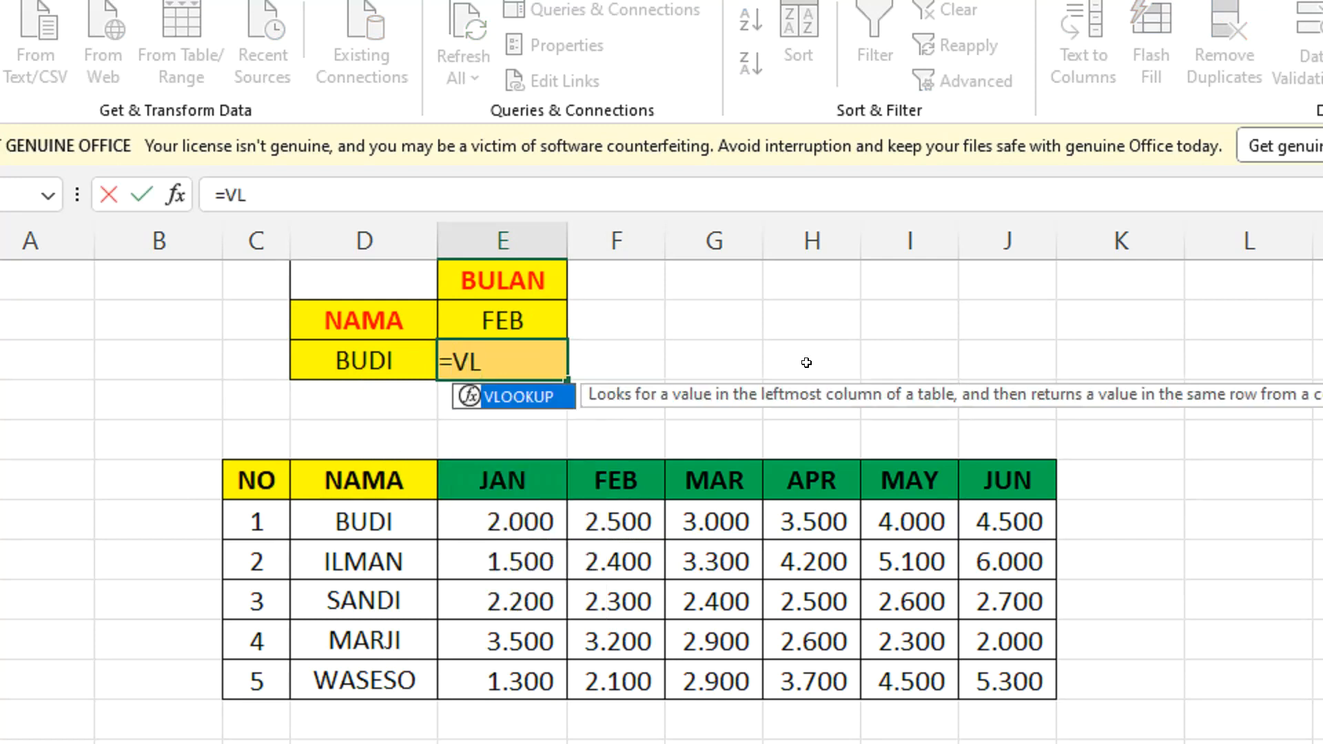
double_click(549, 392)
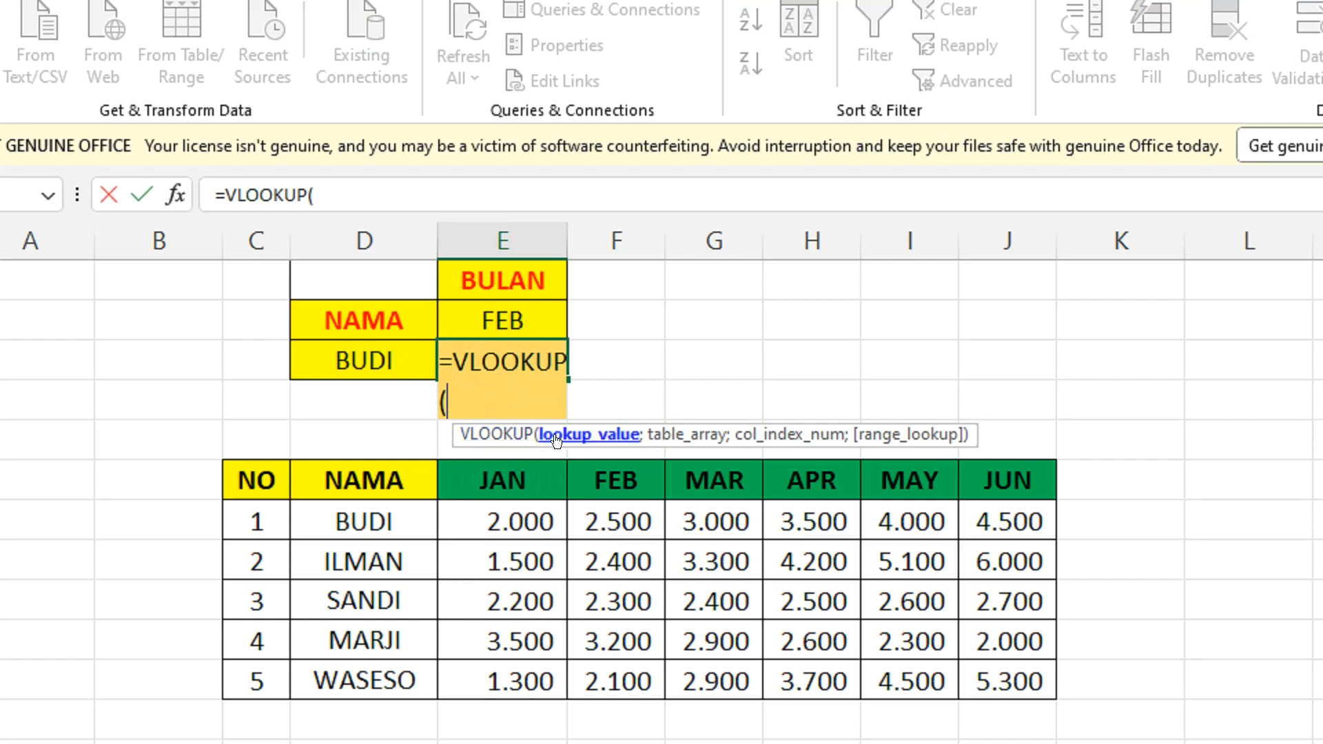
left_click(392, 358)
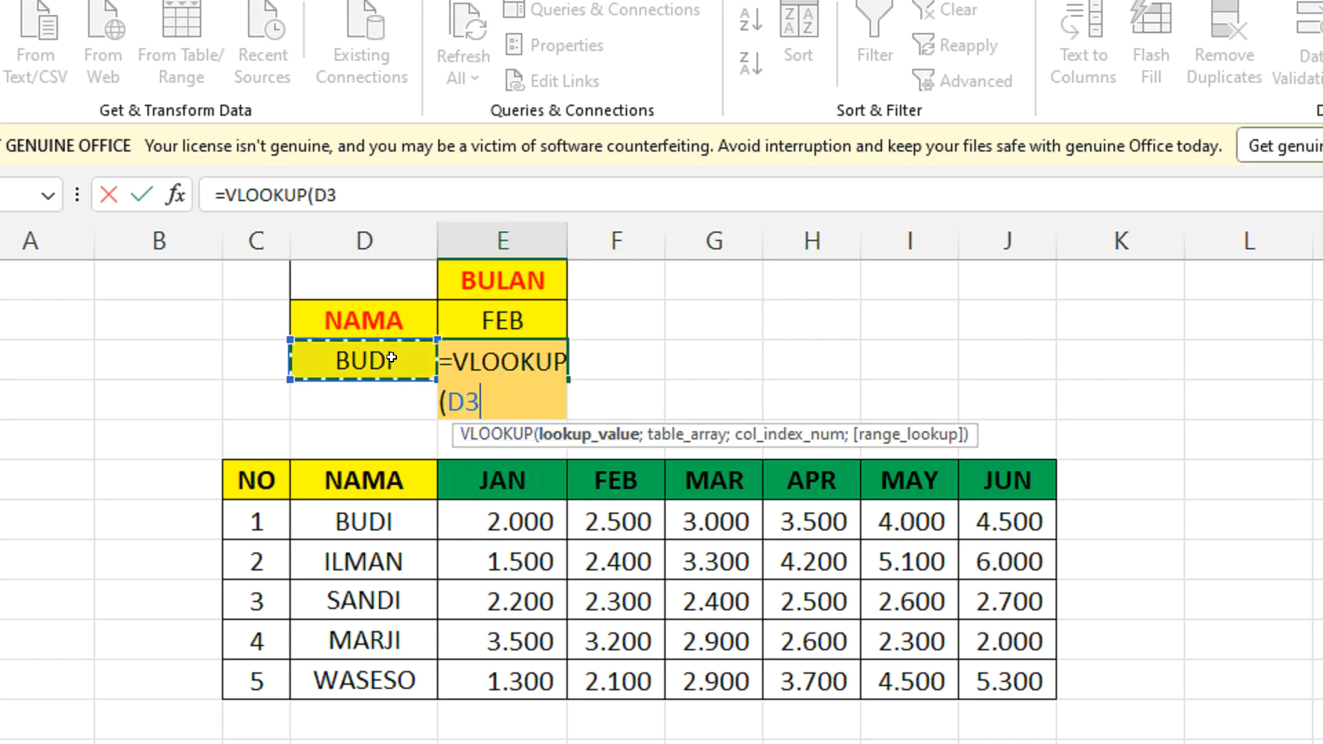
type(";")
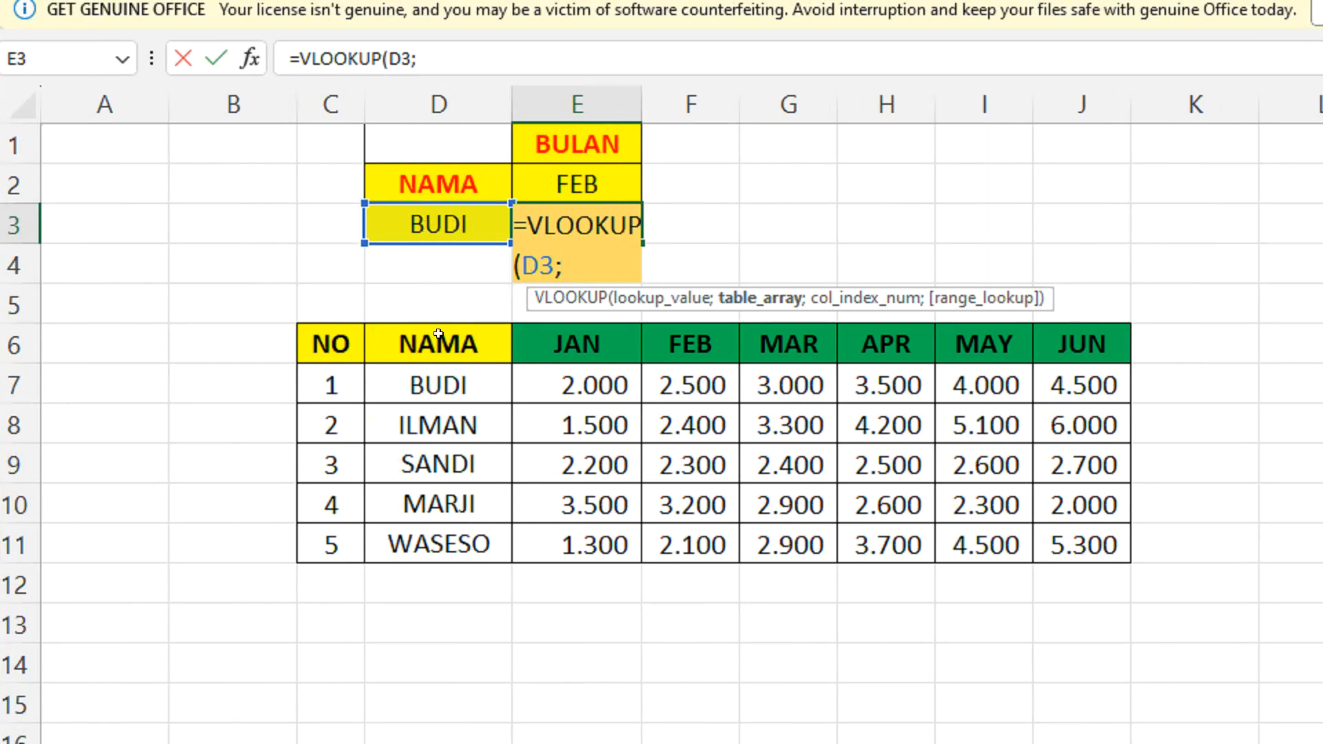
left_click_drag(415, 334, 995, 547)
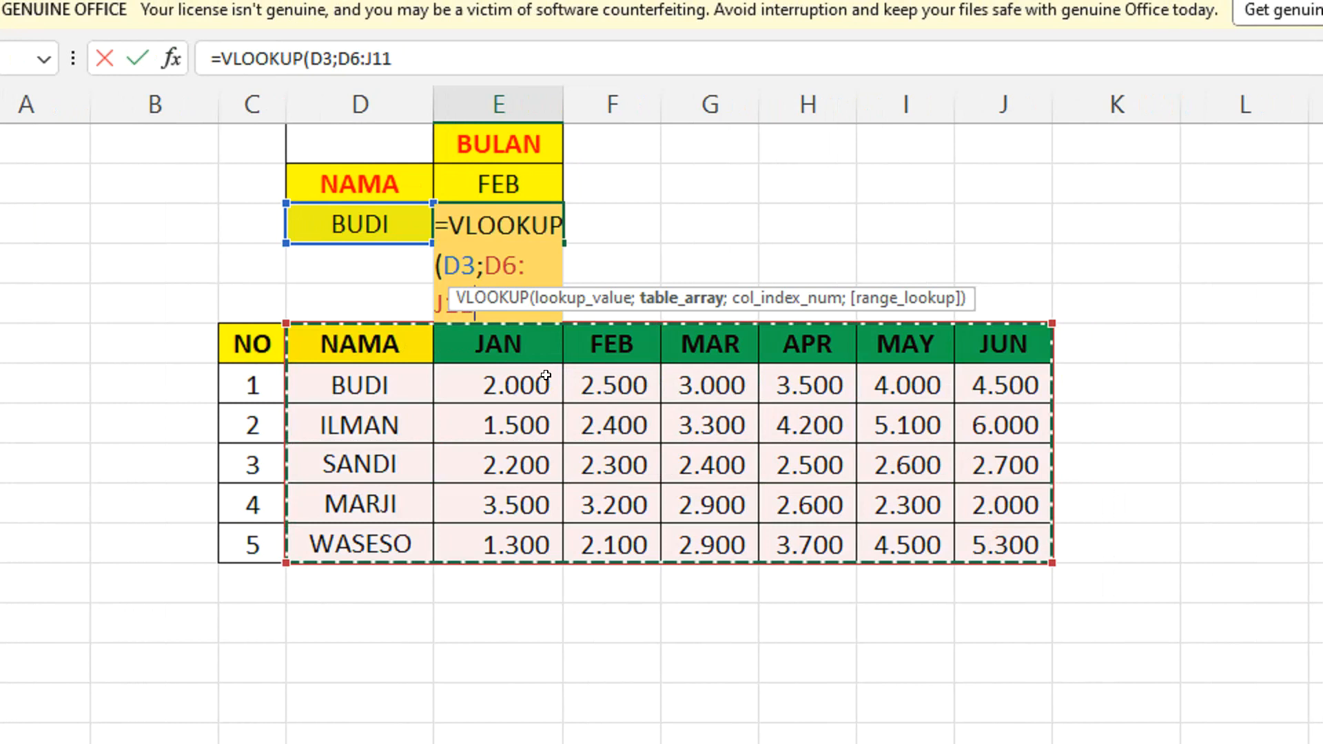
type(";")
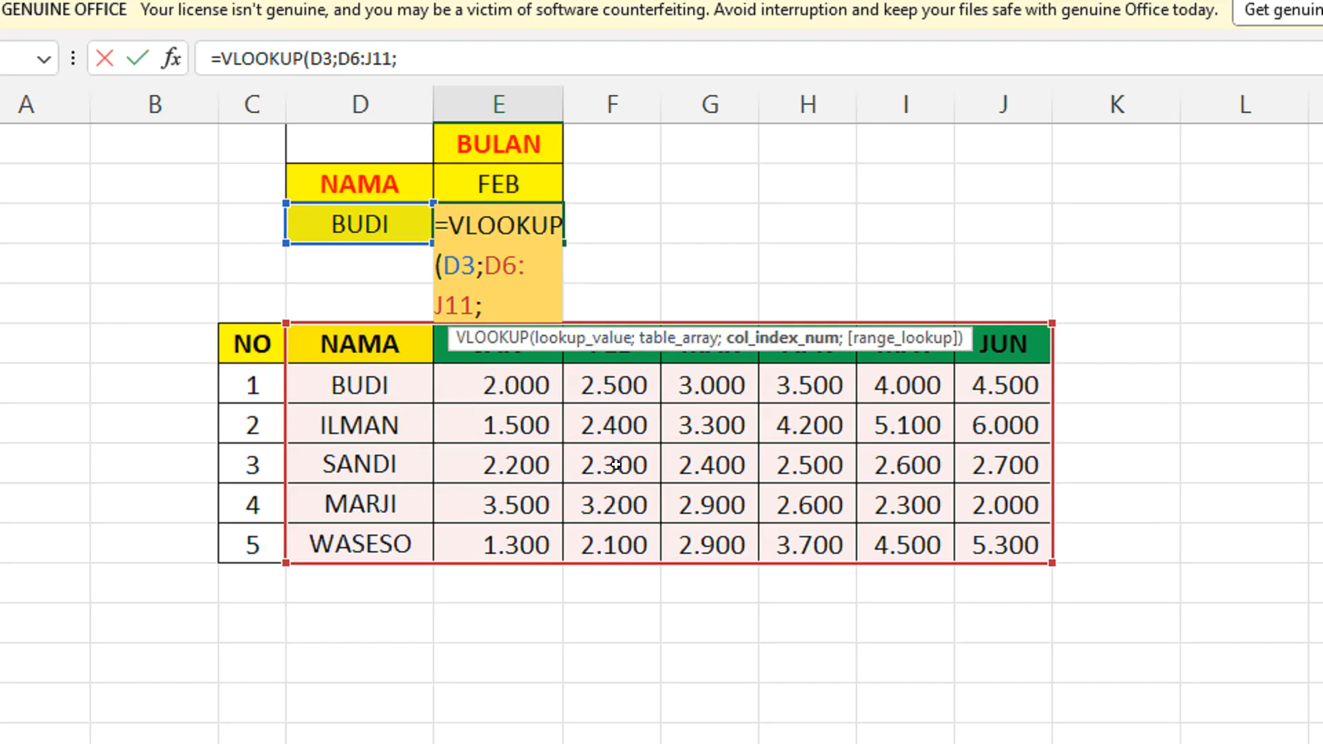
type("3;")
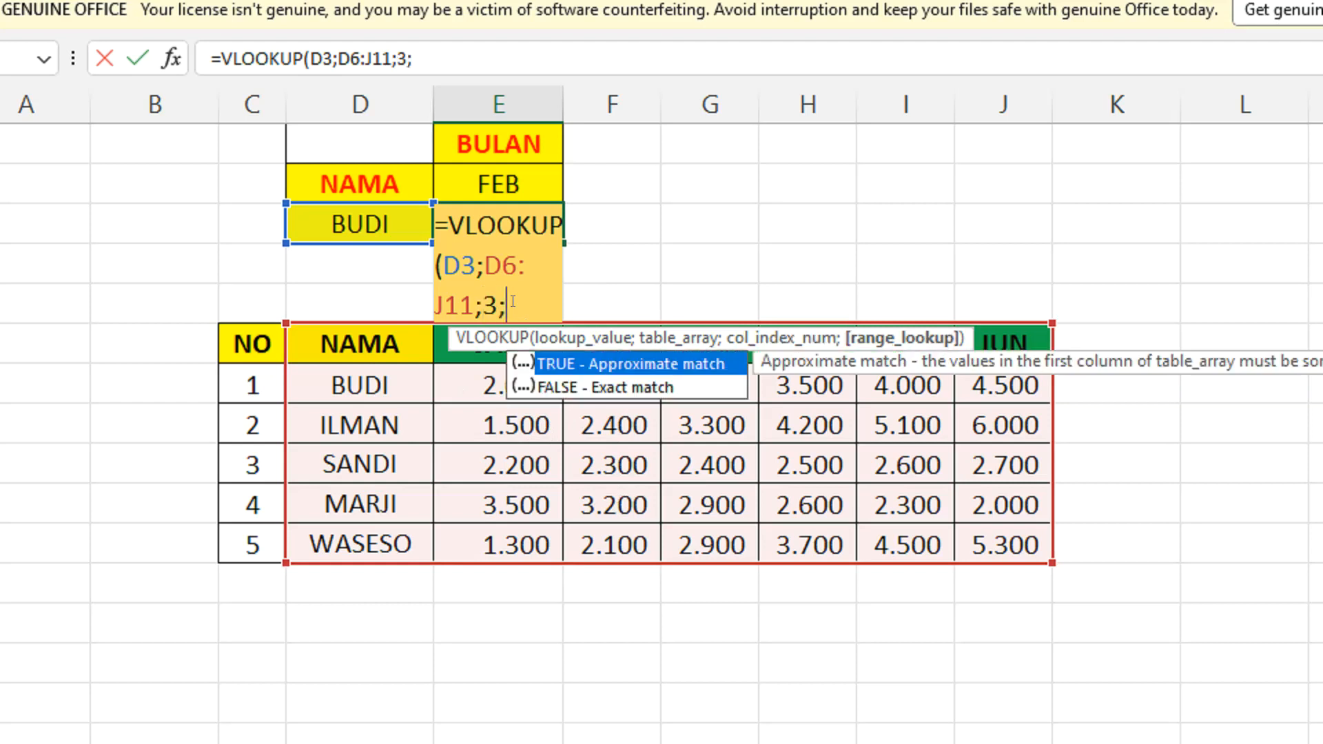
type("0)")
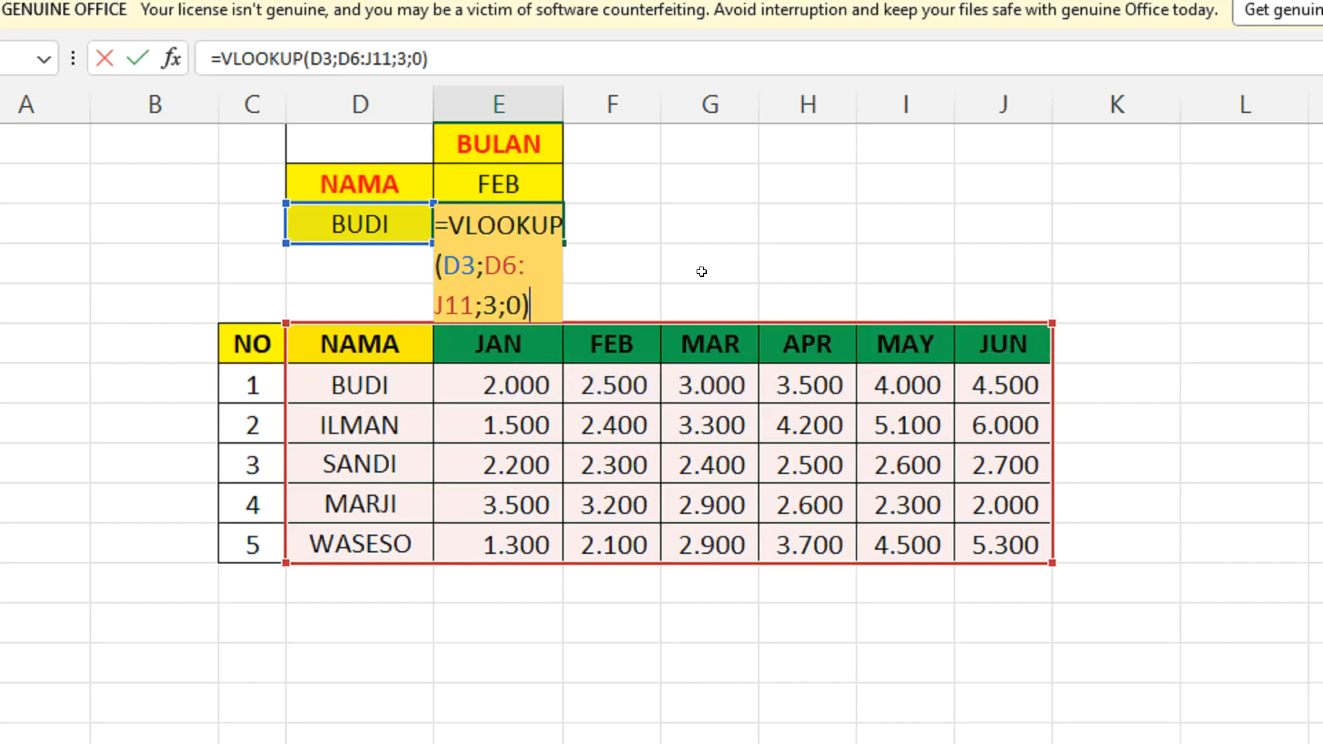
key("Return")
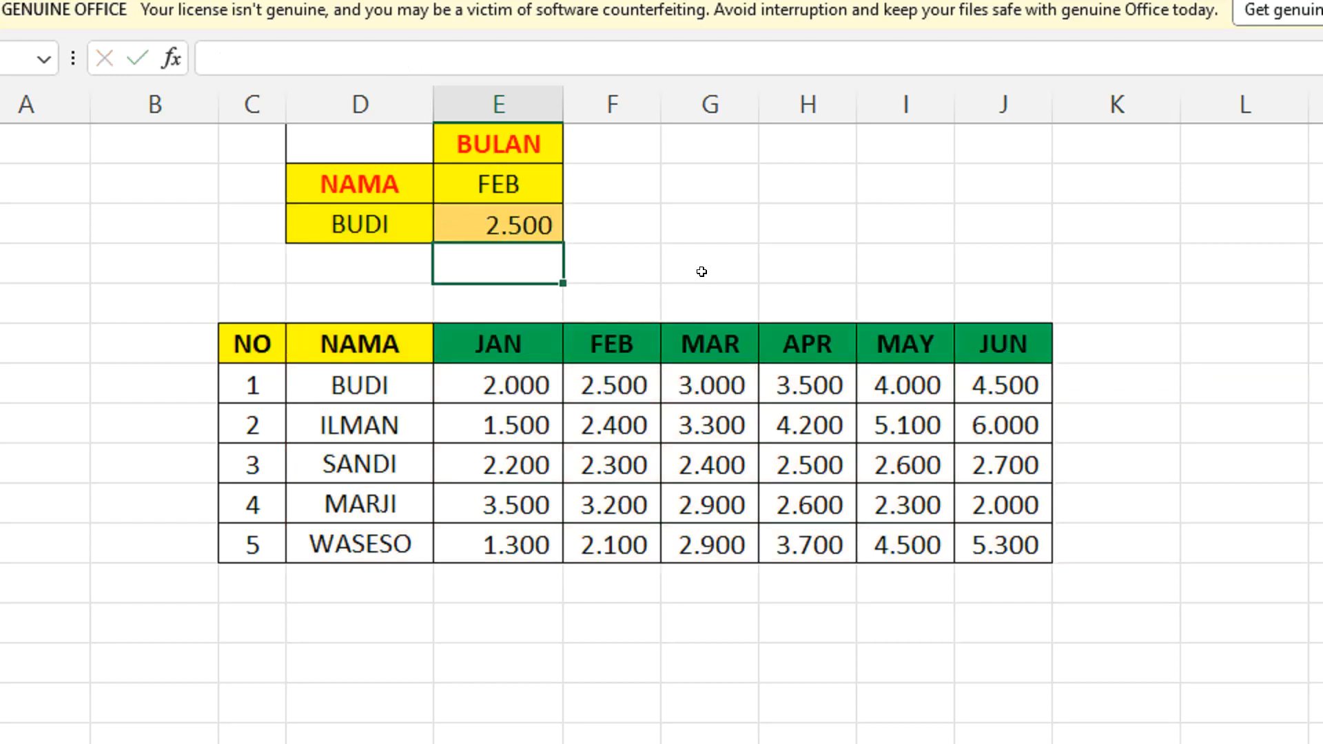
- Compare the lookup result for the selected name and month with the first listed person's FEB amount in the source table
left_click(415, 221)
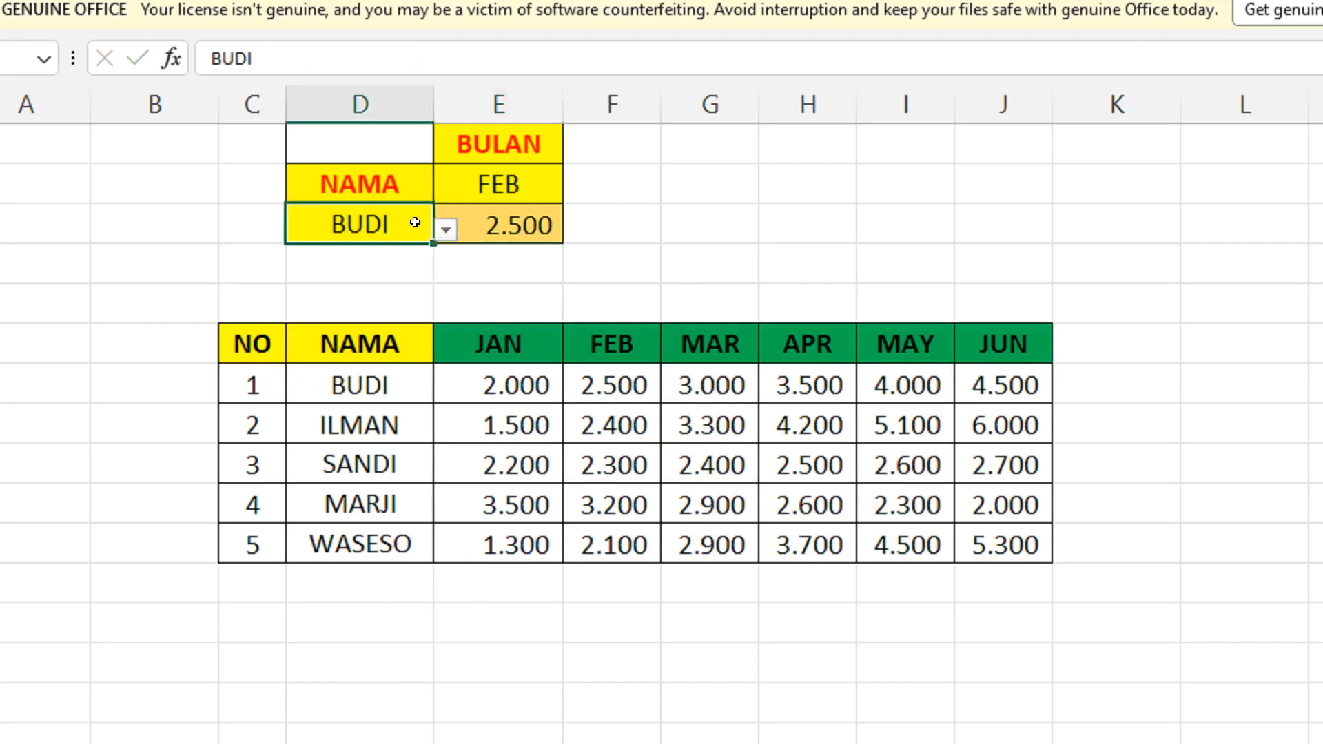
left_click(510, 172)
left_click(526, 225)
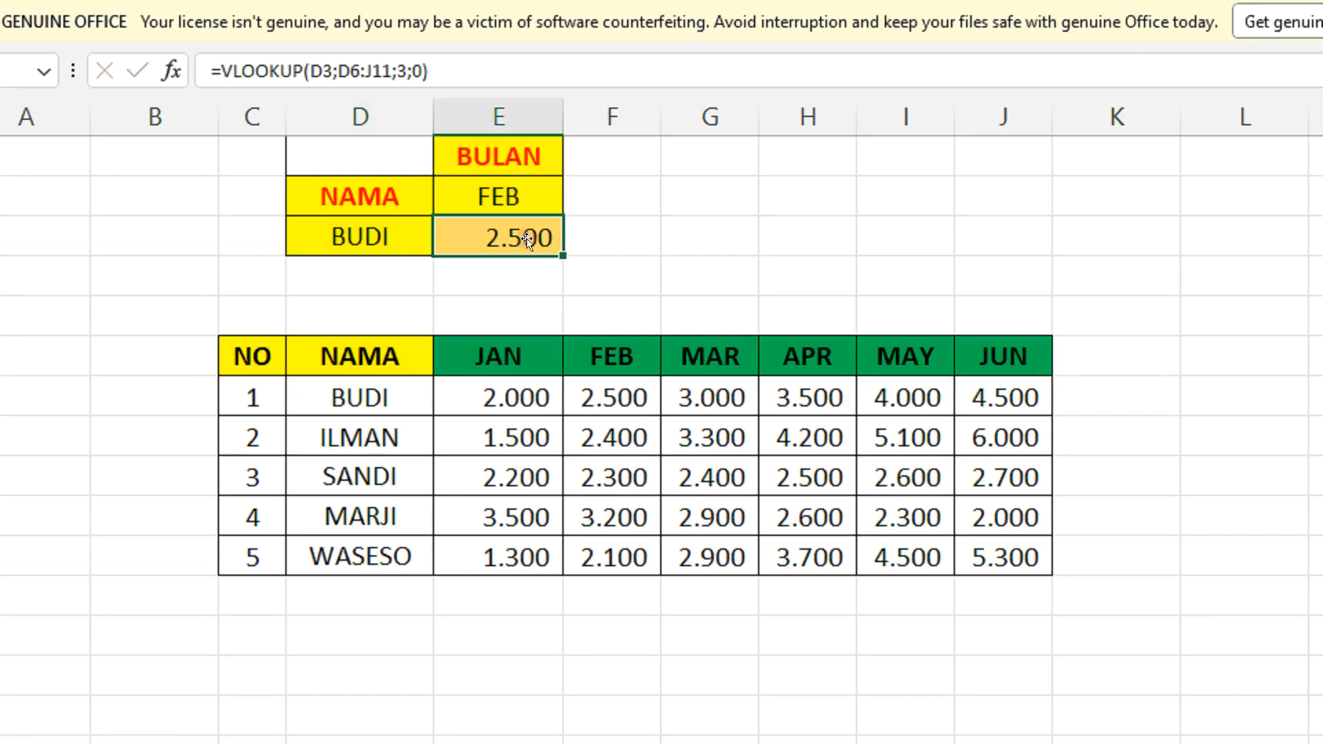
left_click(628, 397)
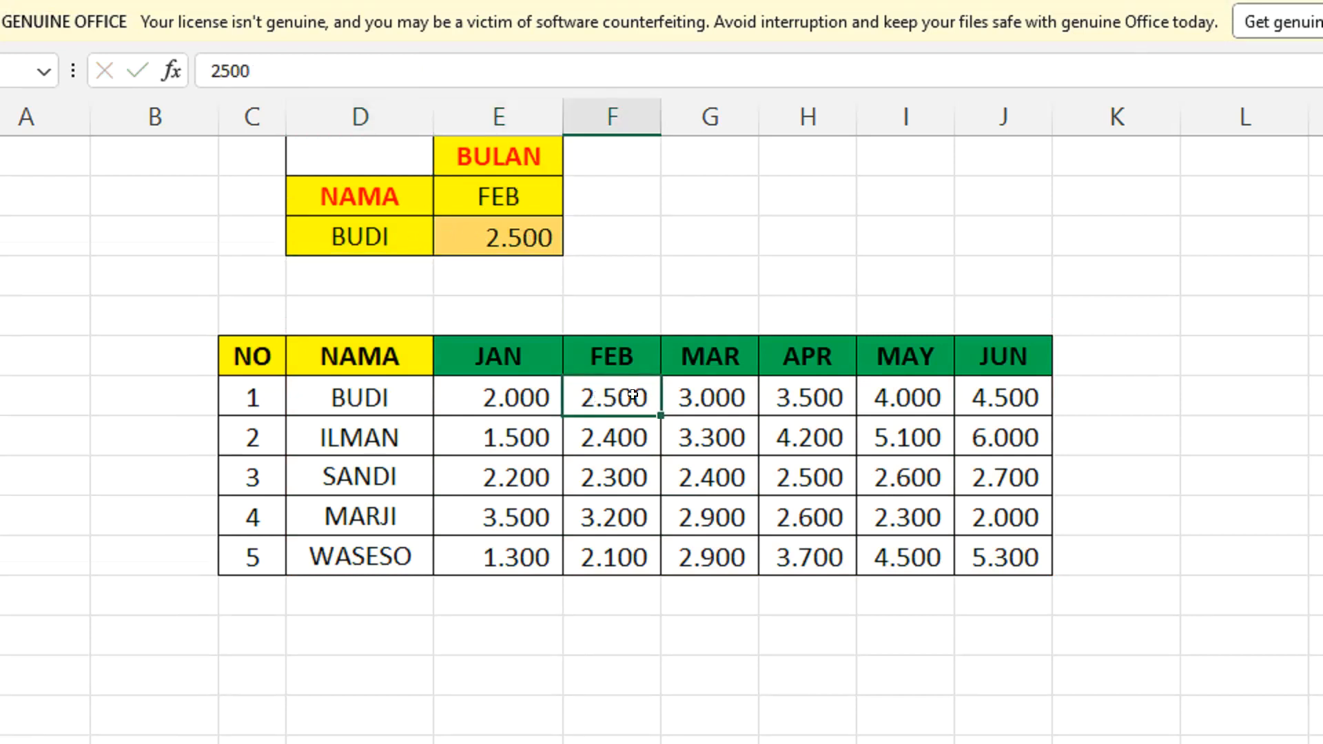
left_click(419, 397)
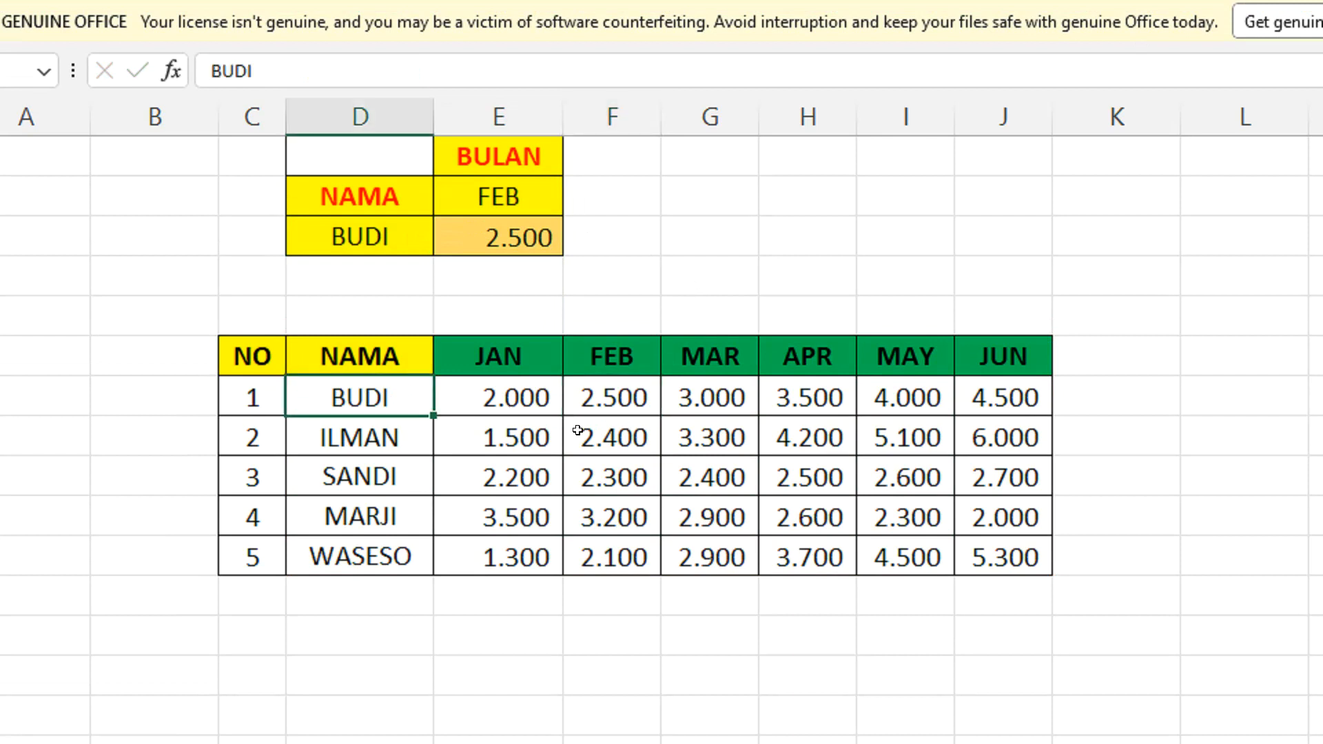
left_click(614, 396)
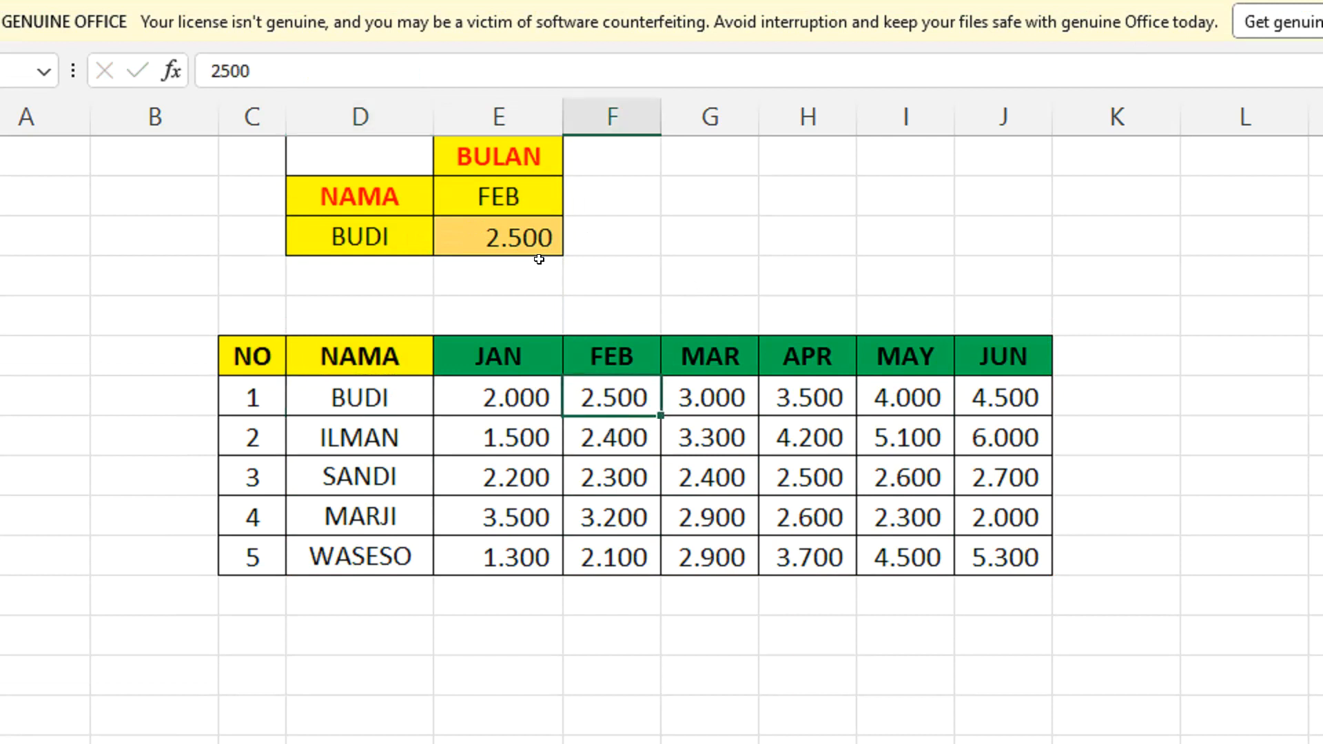
- Switch the lookup month to JAN and compare the result with the first person's JAN amount, re-entering that amount as 2000
left_click(517, 197)
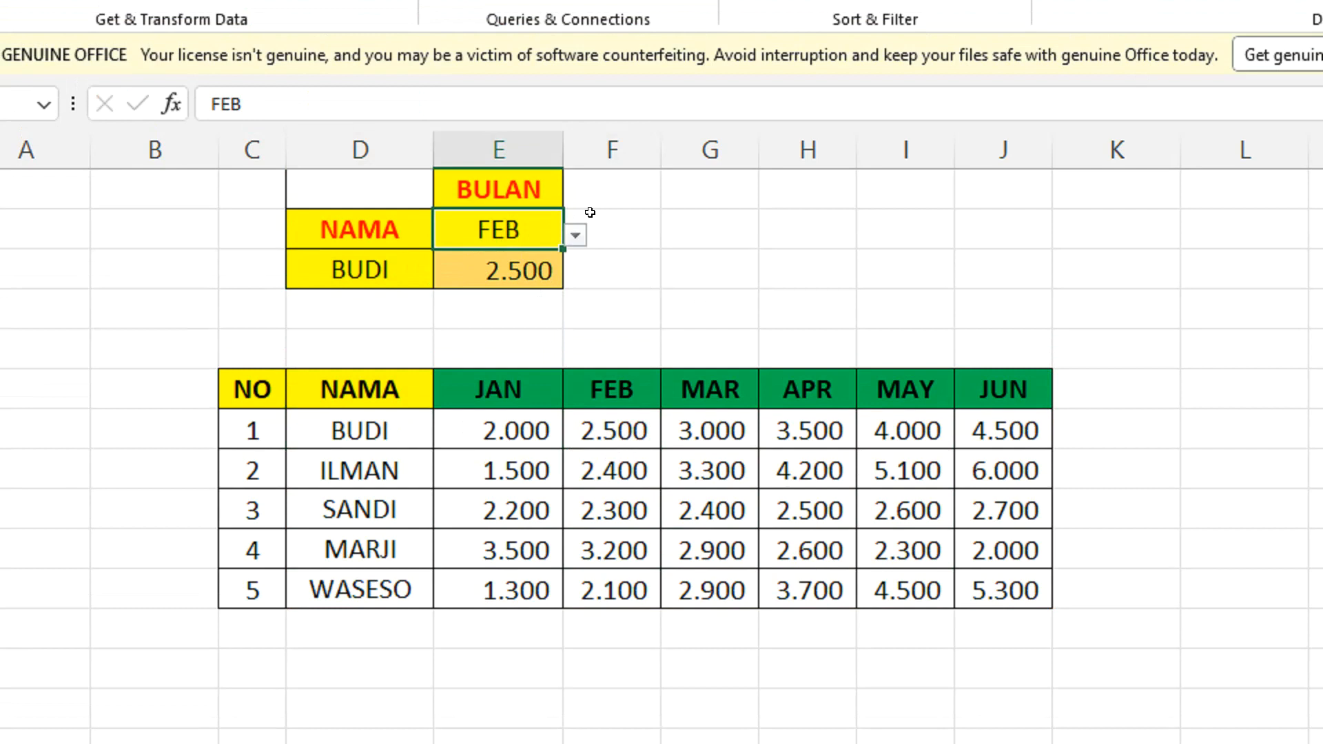
left_click(575, 236)
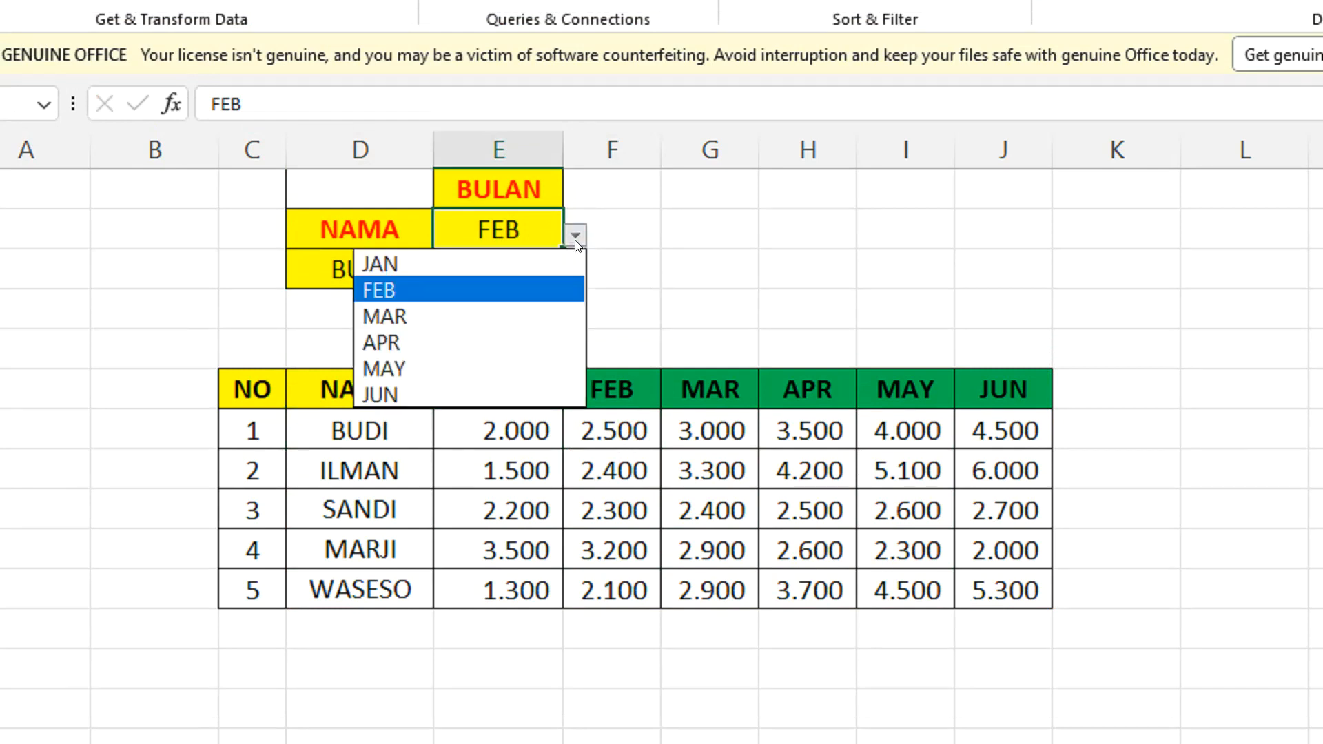
left_click(562, 259)
left_click(531, 277)
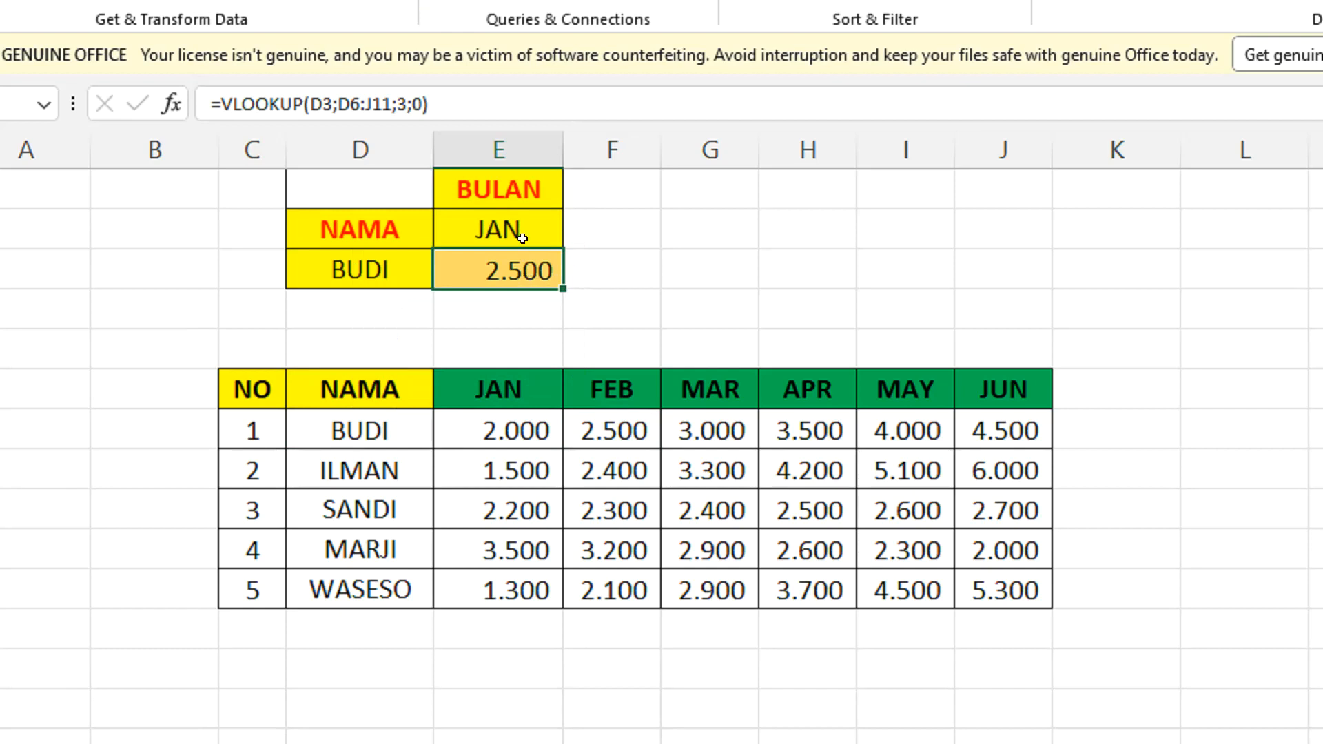
left_click(521, 229)
left_click(521, 287)
left_click(519, 444)
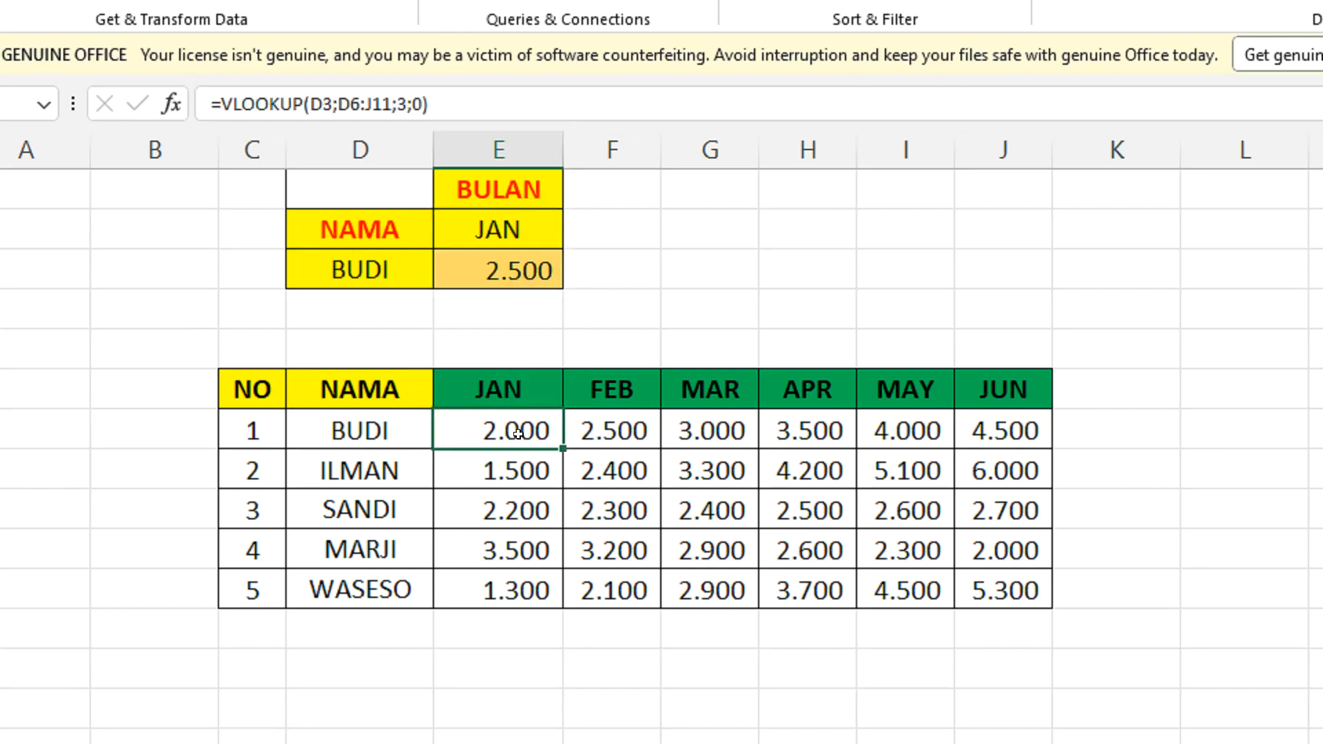
type("2000")
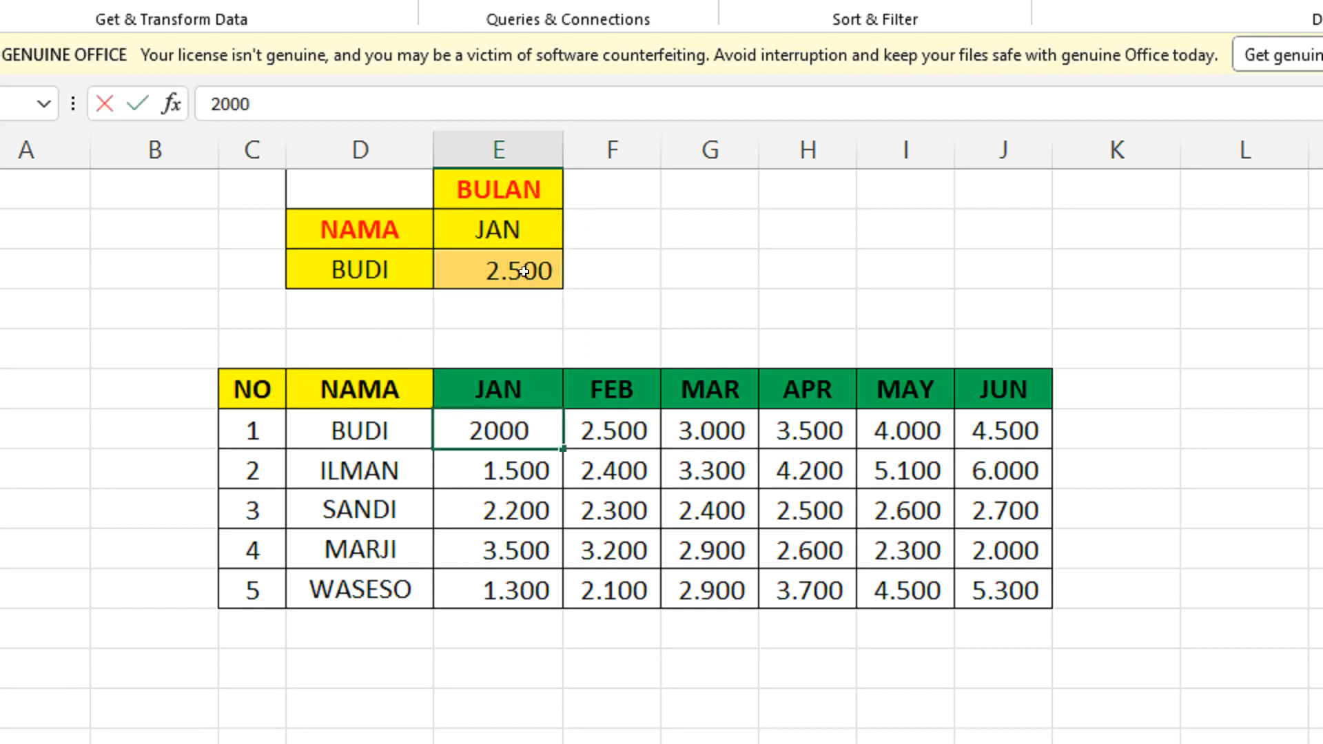
key("Return")
- Switch the lookup month to JUN and compare the formula's result with the first person's JUN amount in the table
left_click(555, 243)
left_click(575, 236)
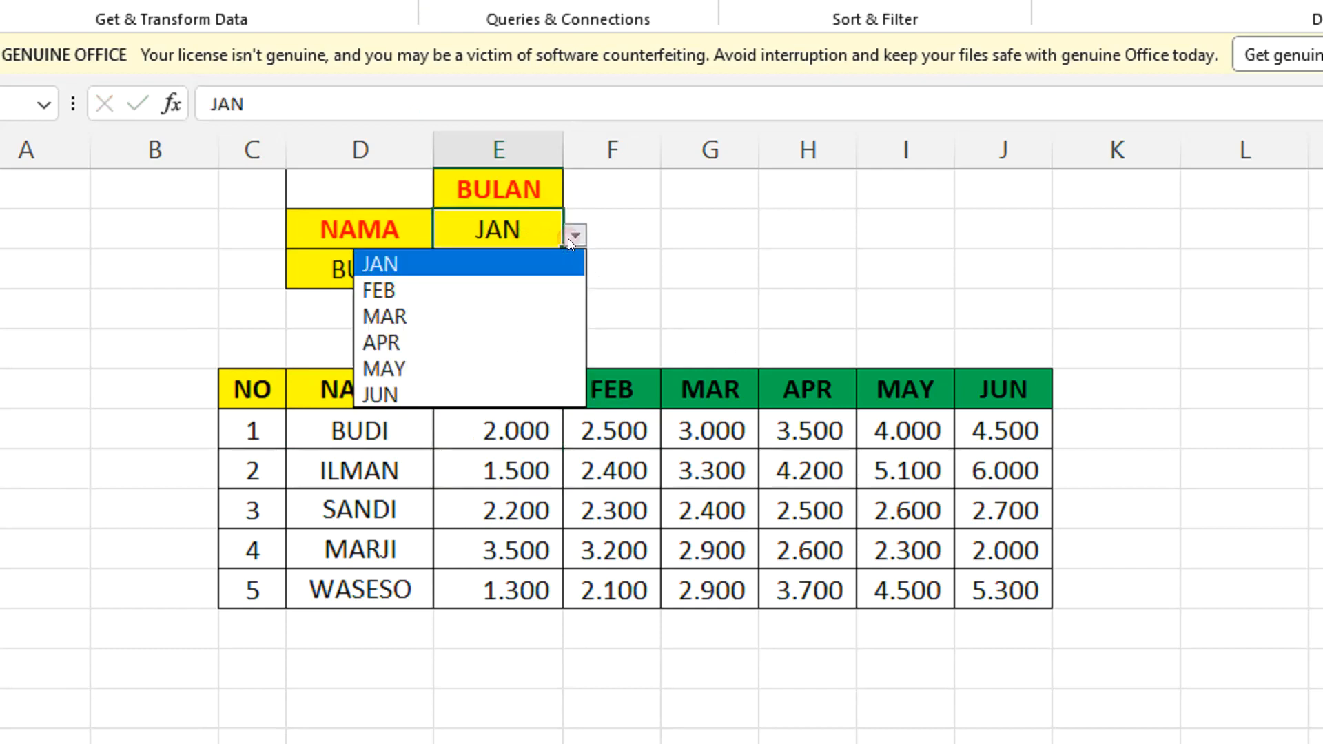
left_click(453, 394)
left_click(532, 255)
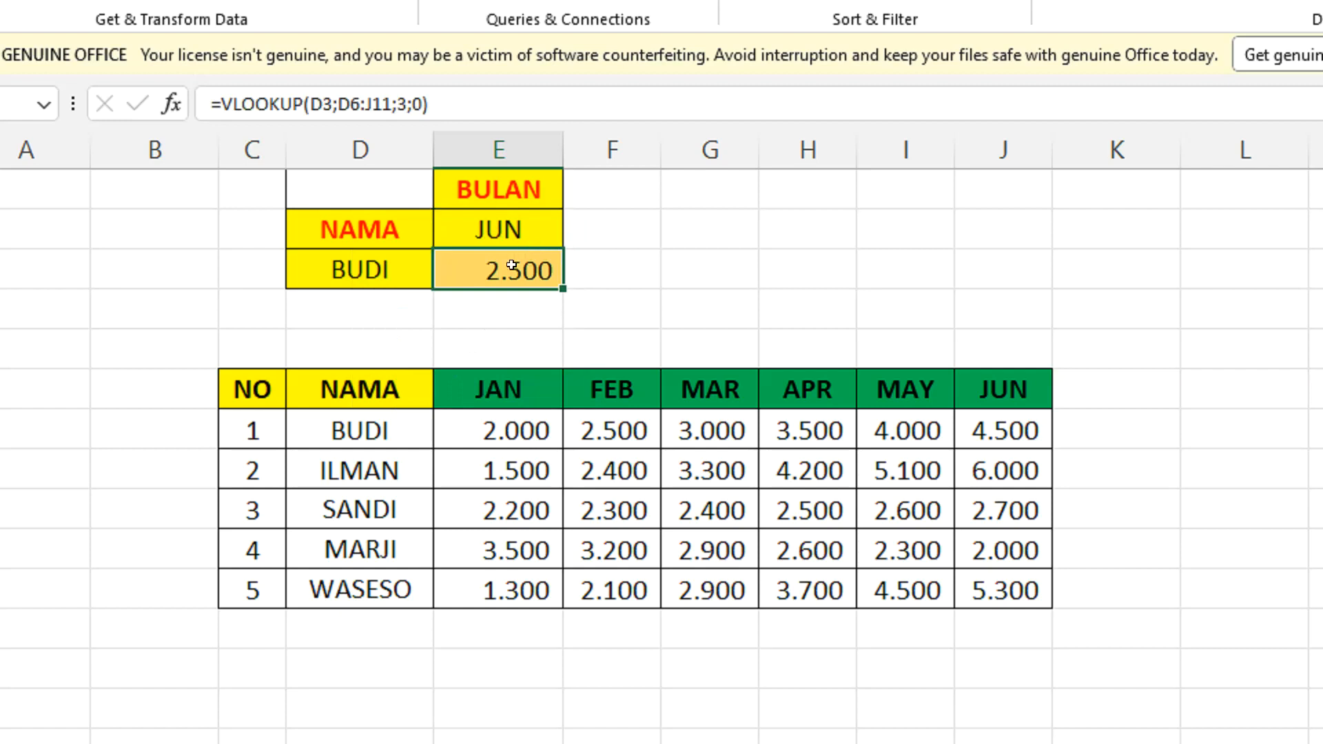
left_click(1010, 434)
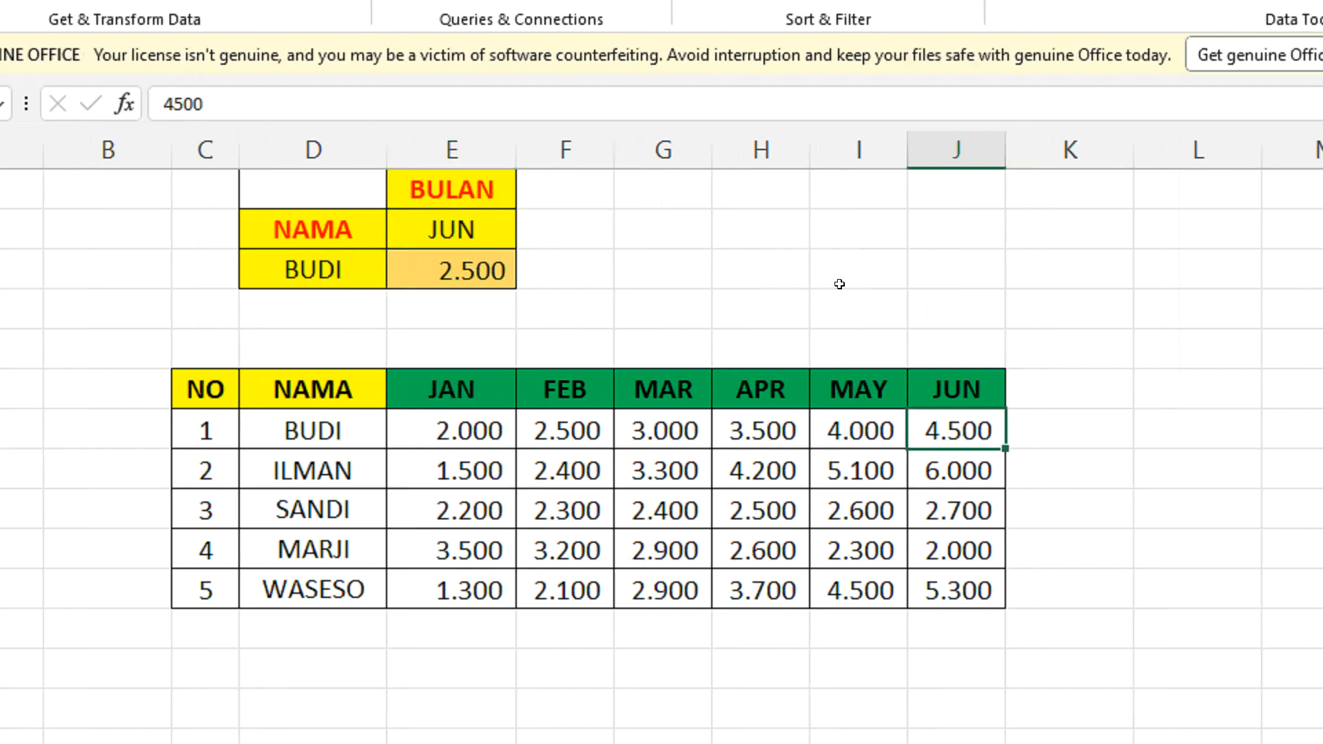
left_click(441, 269)
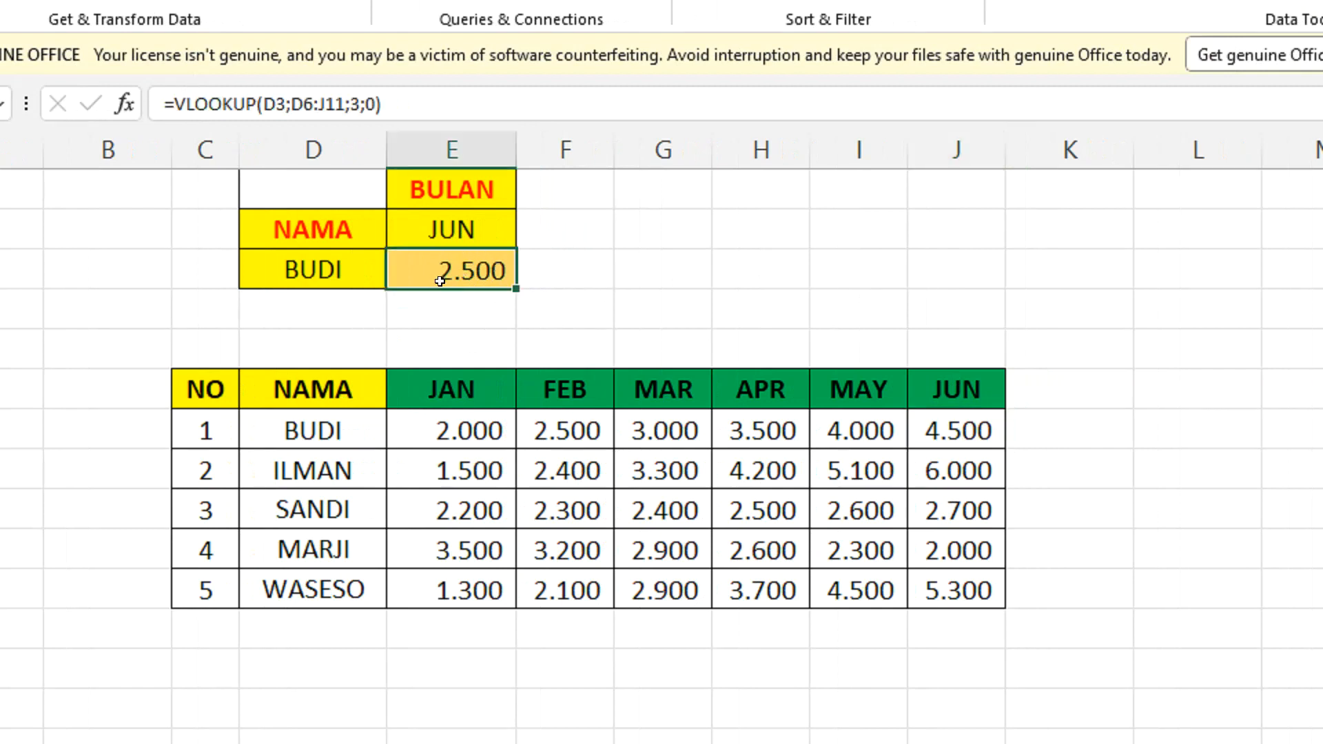
left_click(368, 263)
left_click(453, 230)
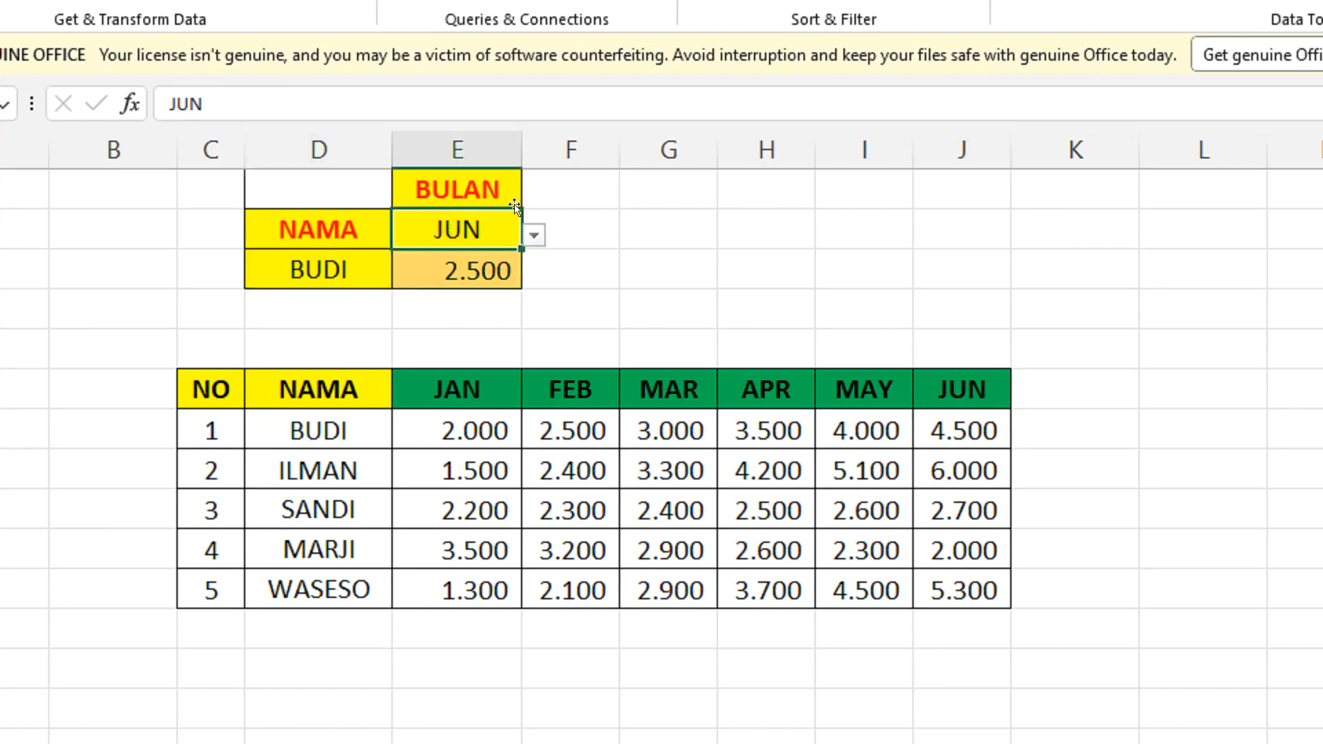
left_click(473, 268)
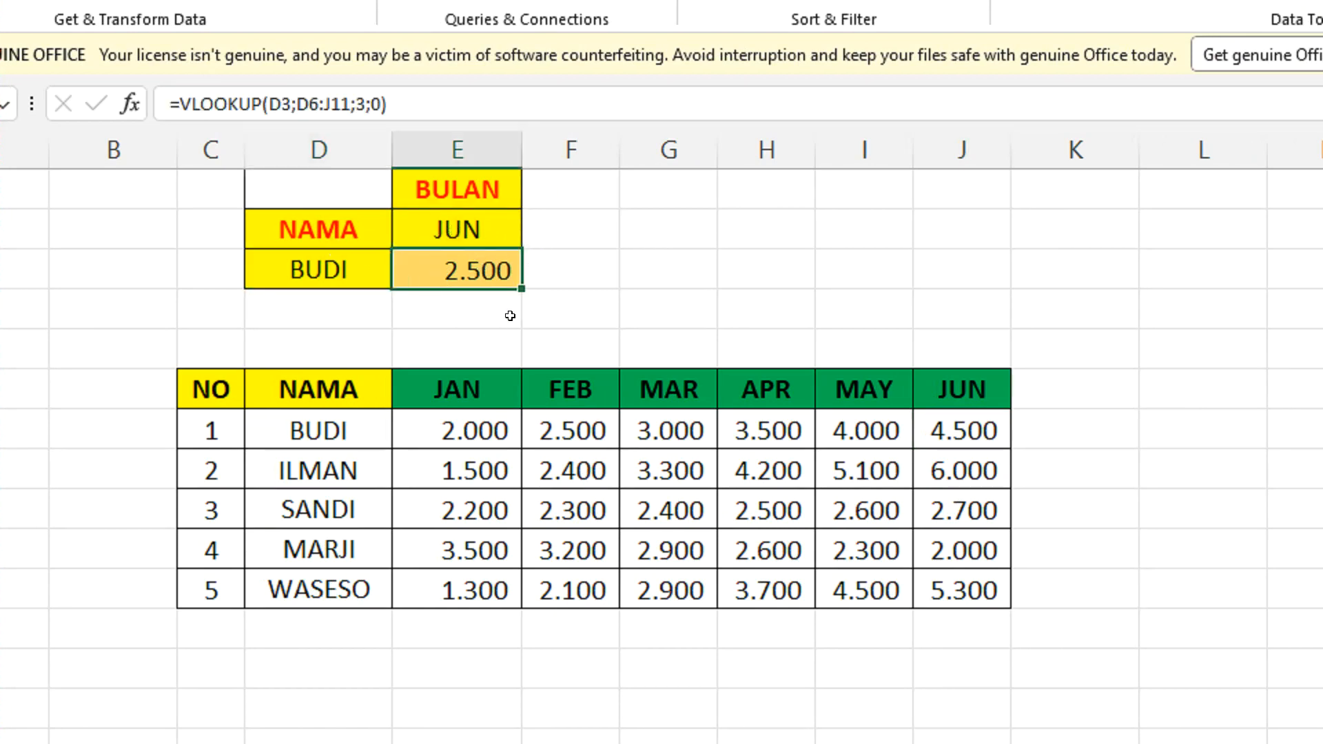
- Choose the third listed name in the lookup's name dropdown and compare the result with that person's row in the table
left_click(359, 284)
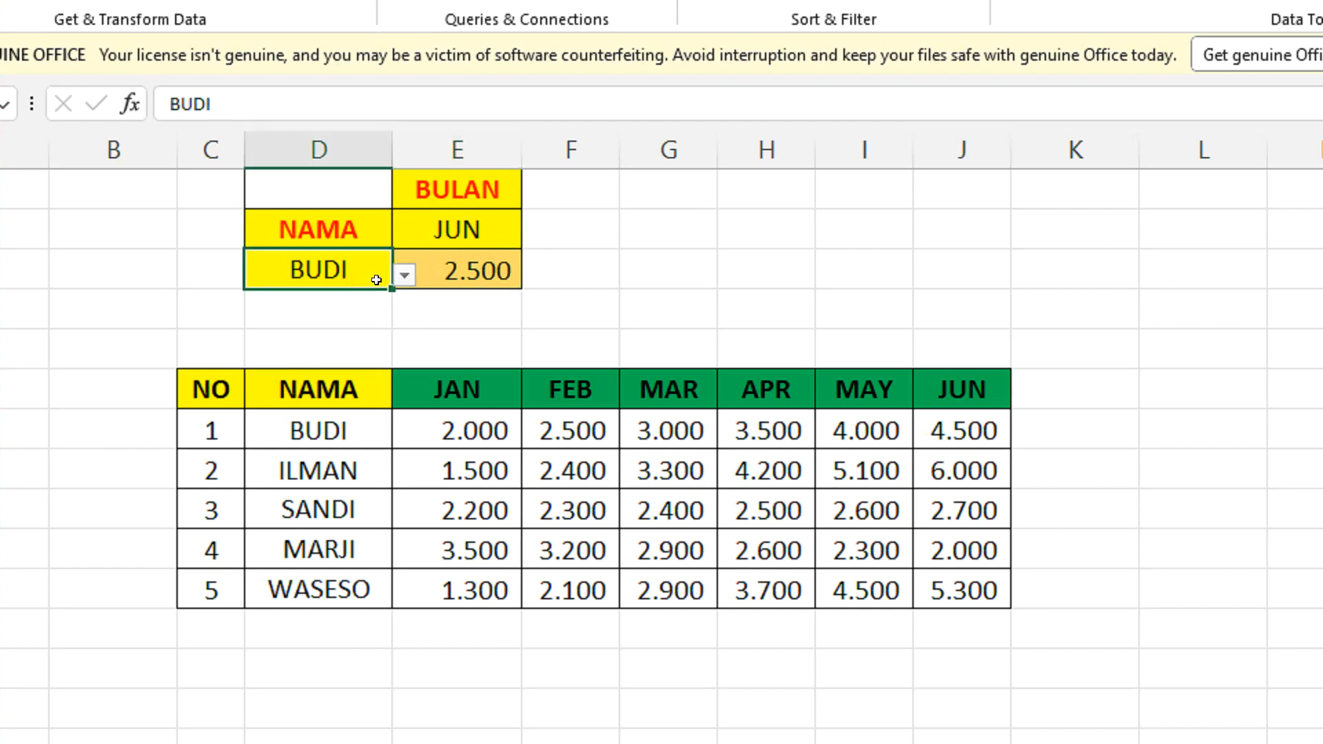
left_click(396, 274)
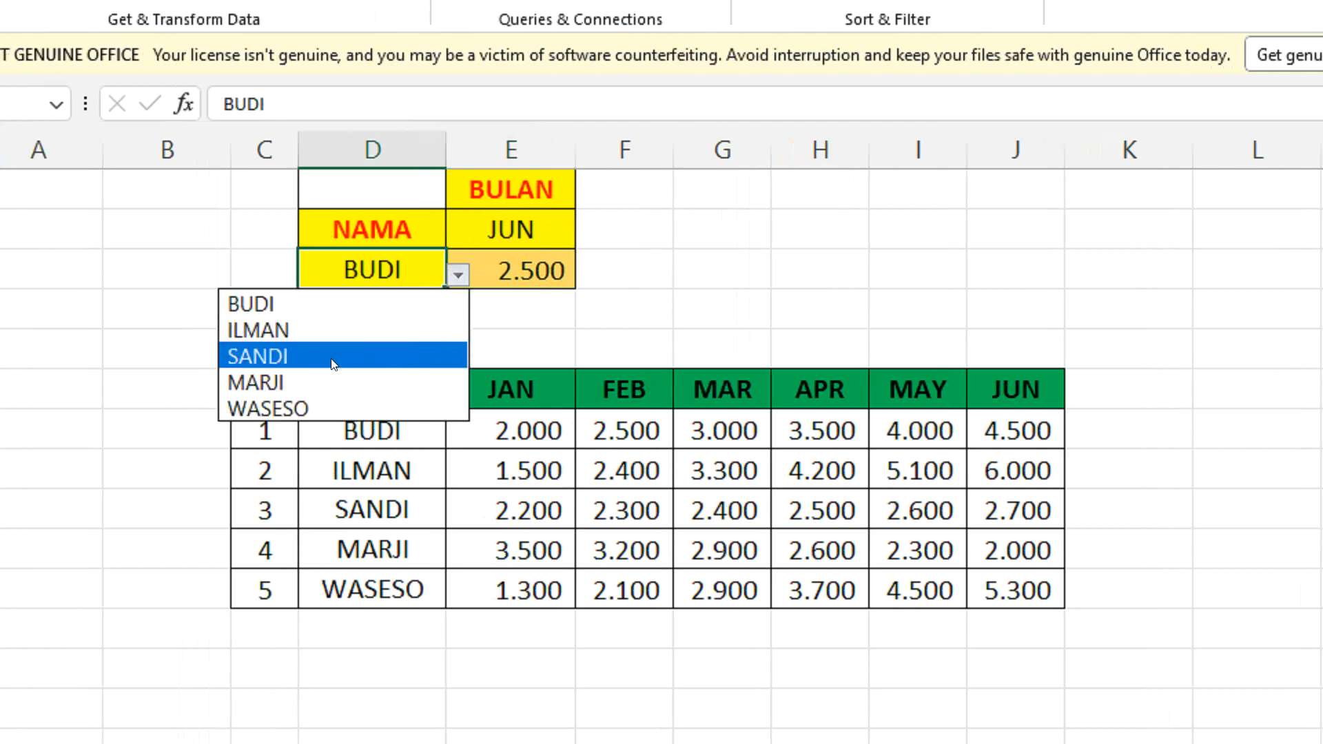
left_click(334, 360)
left_click(531, 274)
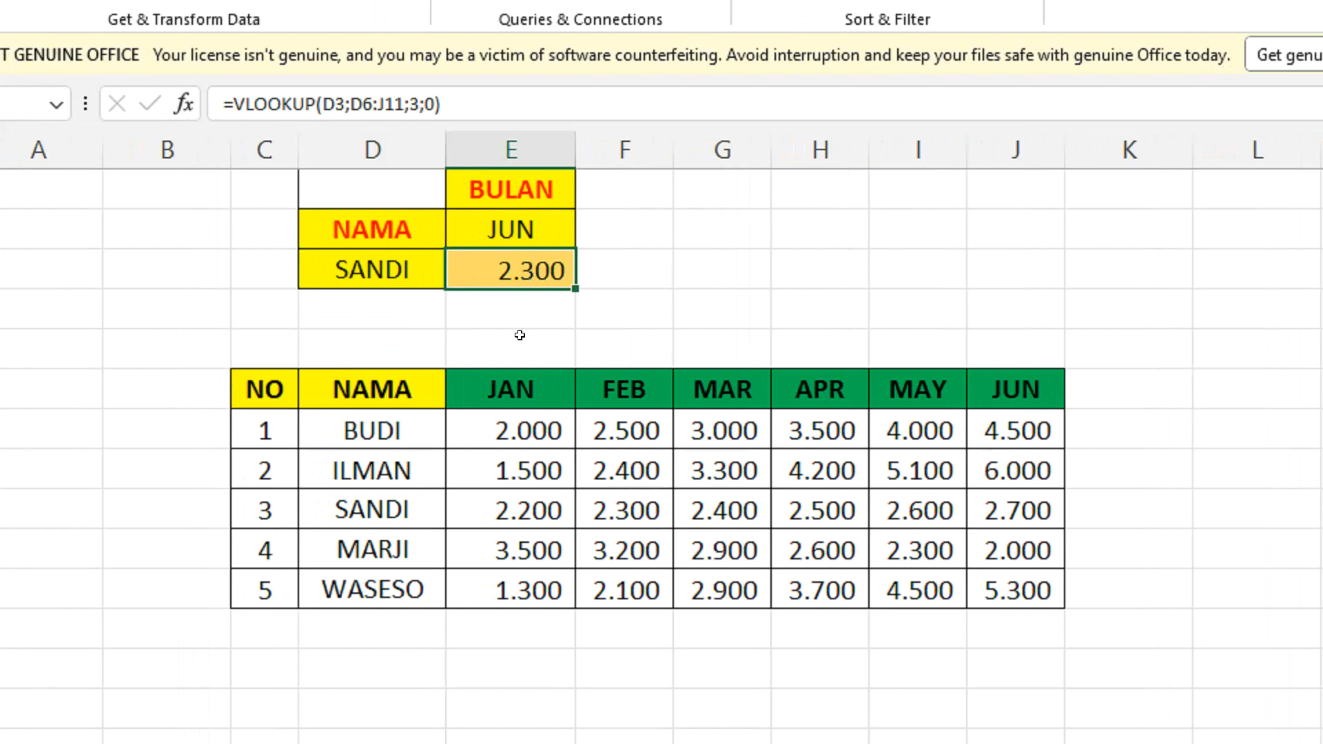
left_click(418, 510)
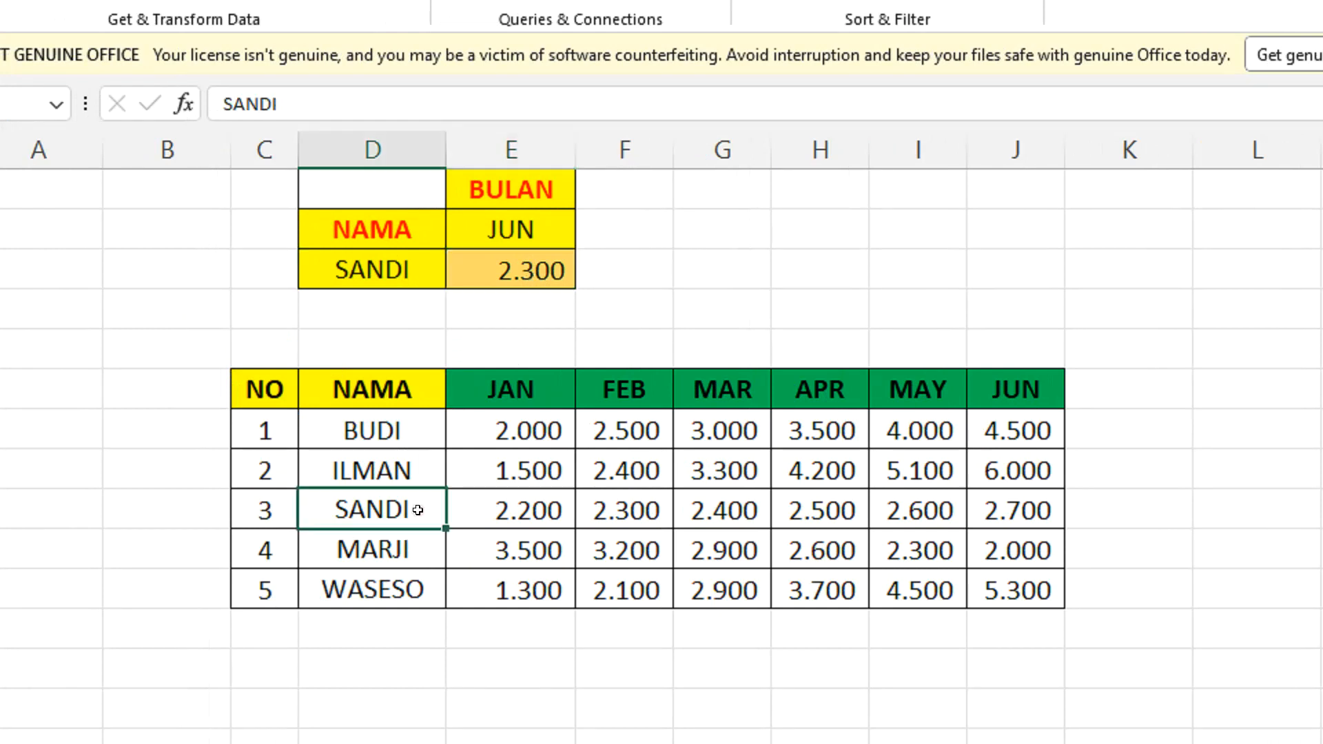
left_click(624, 508)
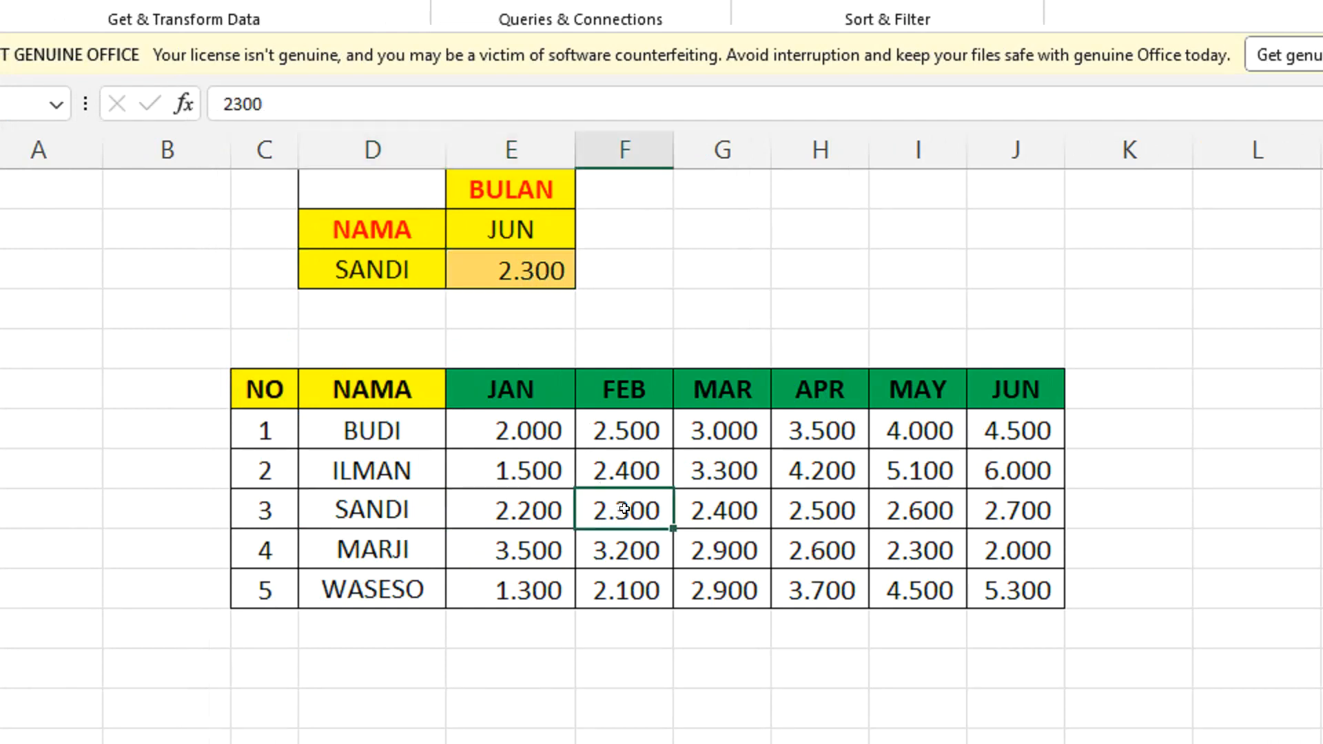
- Set the lookup month back to FEB and check the result against the selected name and month
left_click(530, 245)
left_click(587, 234)
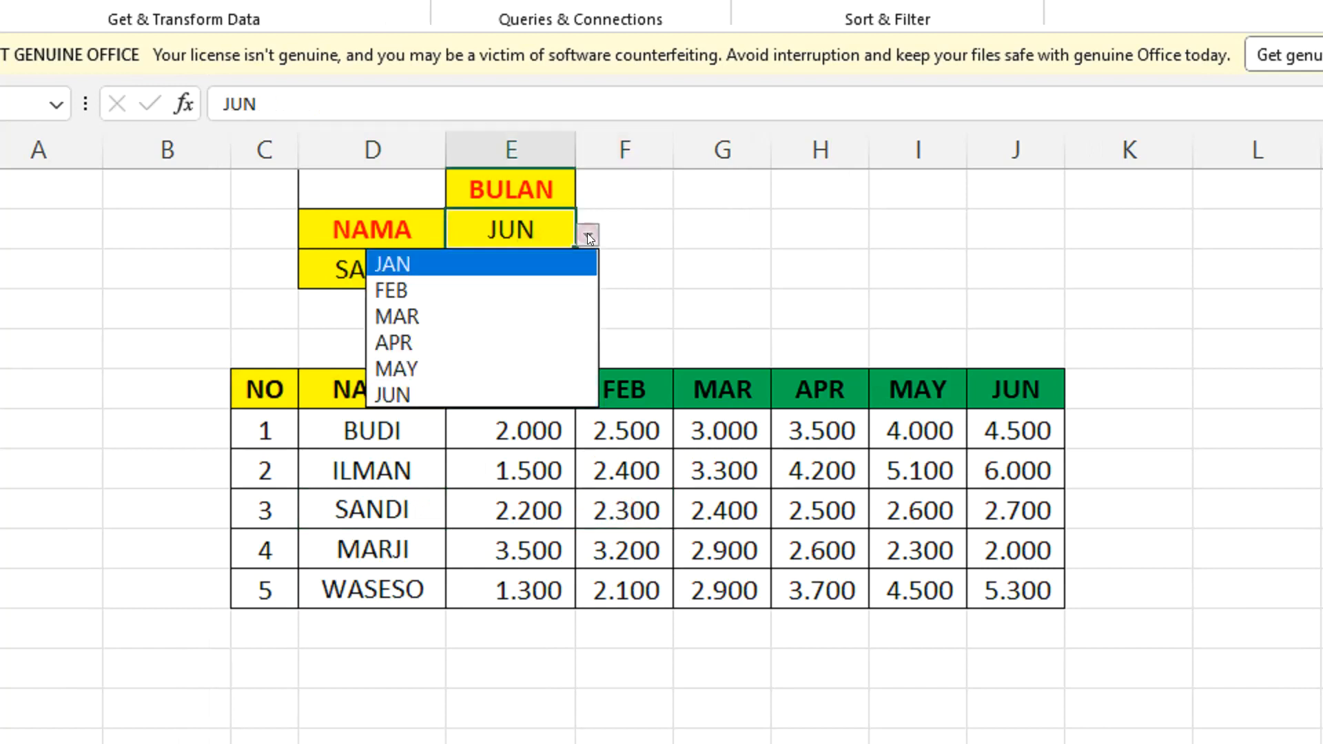
left_click(495, 298)
left_click(393, 269)
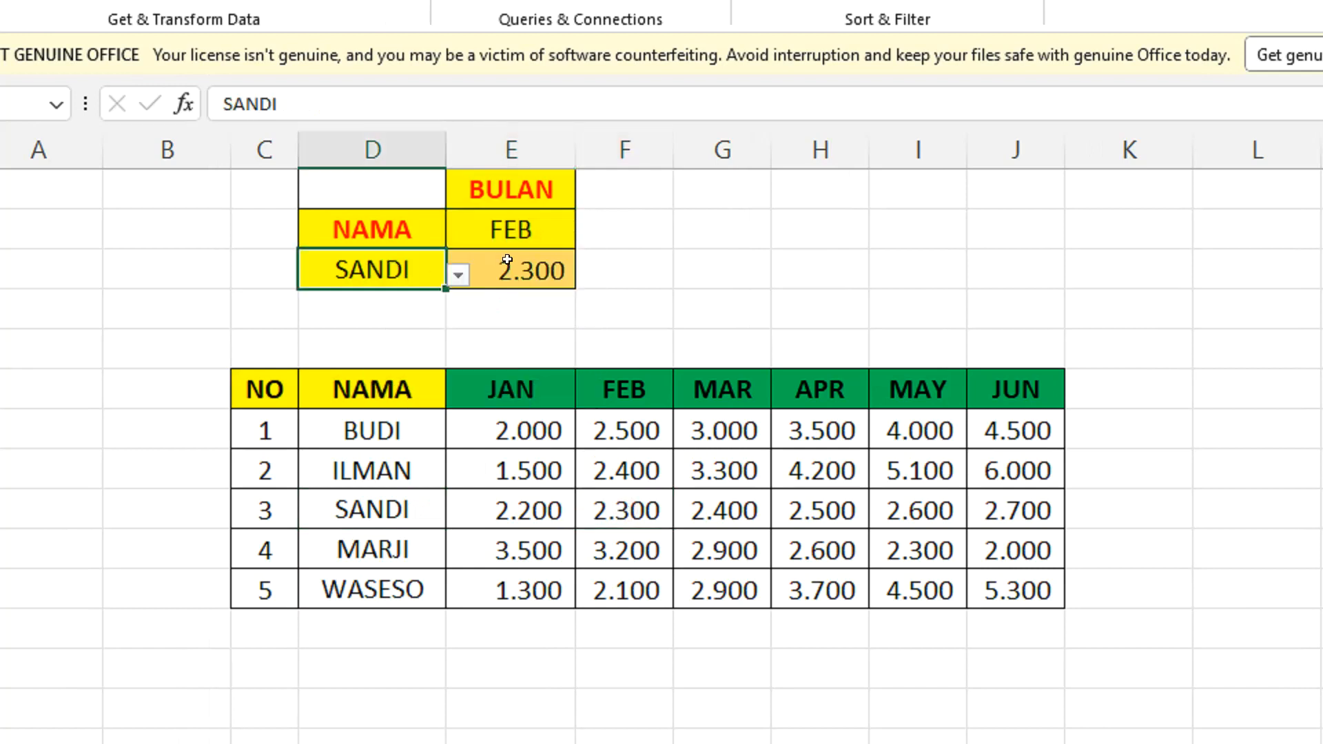
left_click(550, 229)
left_click(564, 271)
left_click(751, 247)
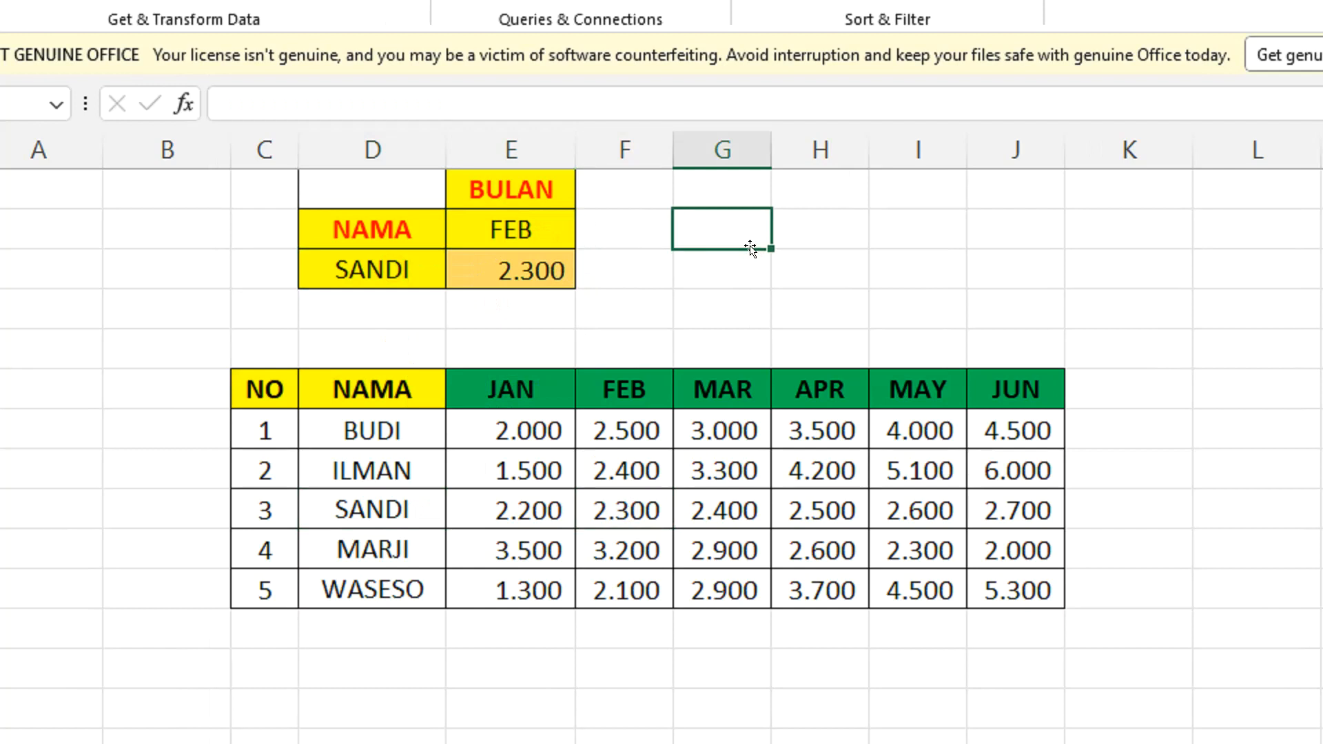
- Inspect the lookup result's VLOOKUP formula together with its selected month and name cells
left_click(580, 262)
left_click(547, 264)
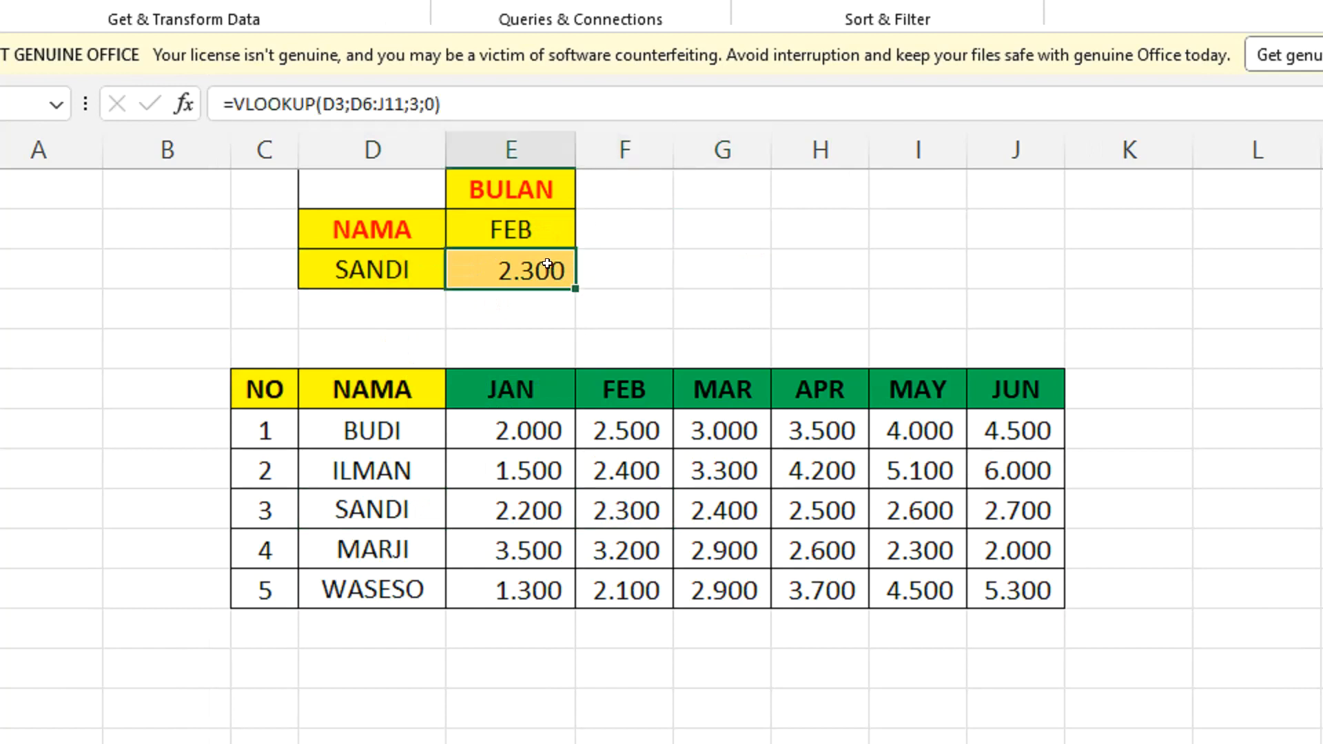
left_click(532, 235)
left_click(379, 275)
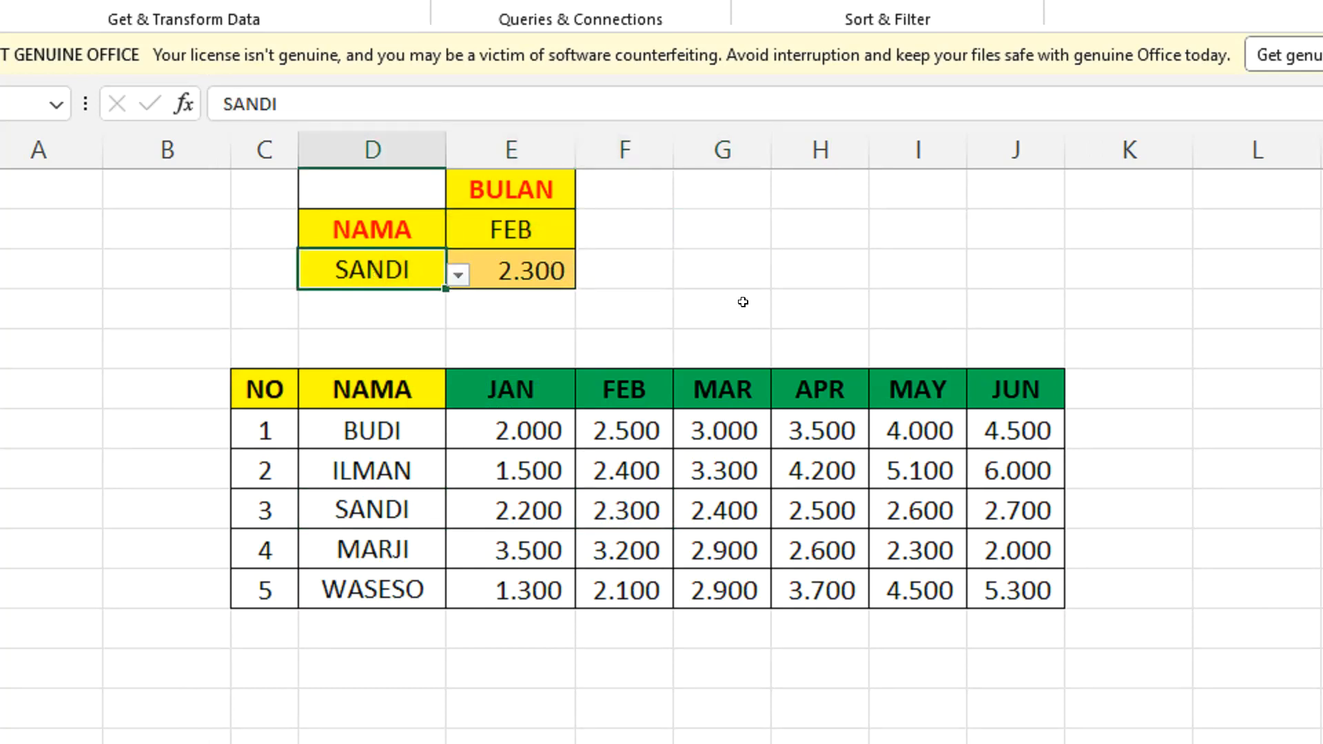
- Enter =MATCH(E2;D6:J6;0) in cell G2 to find the selected month's position in the table header row
left_click(742, 234)
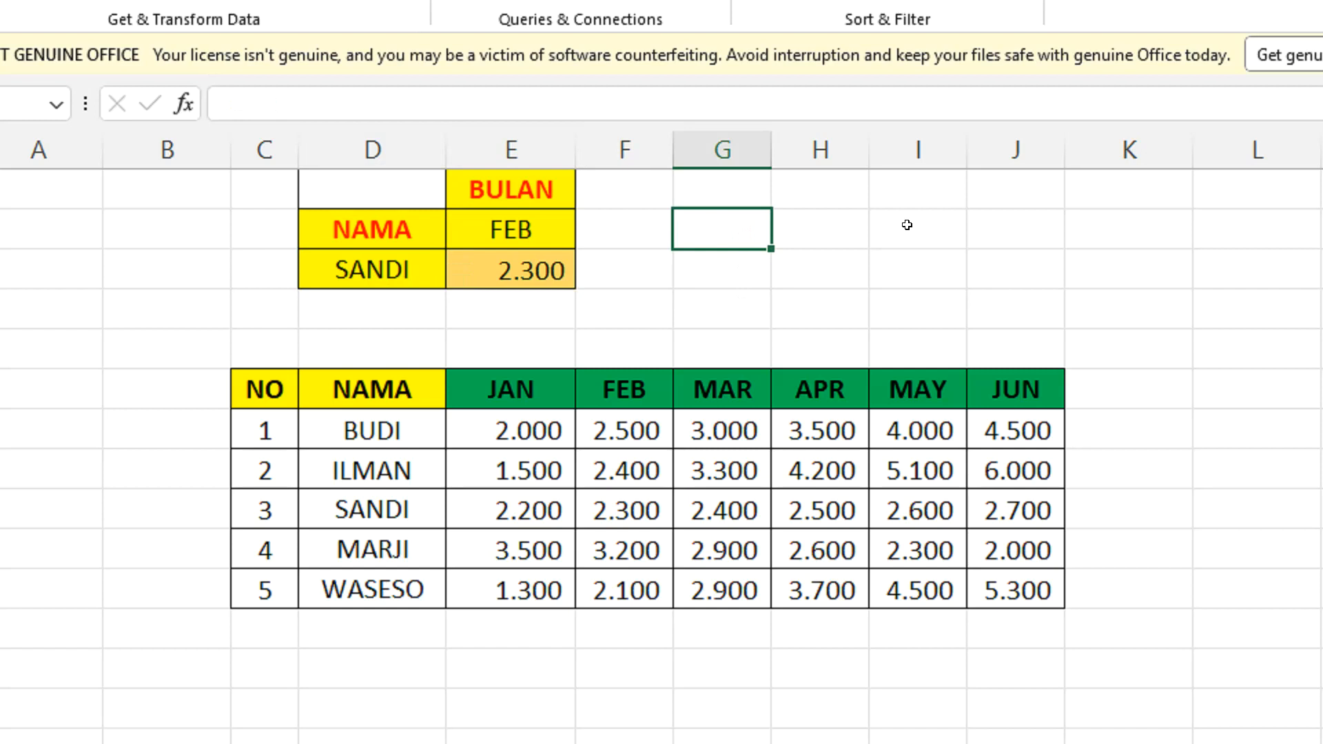
type("=MATCH")
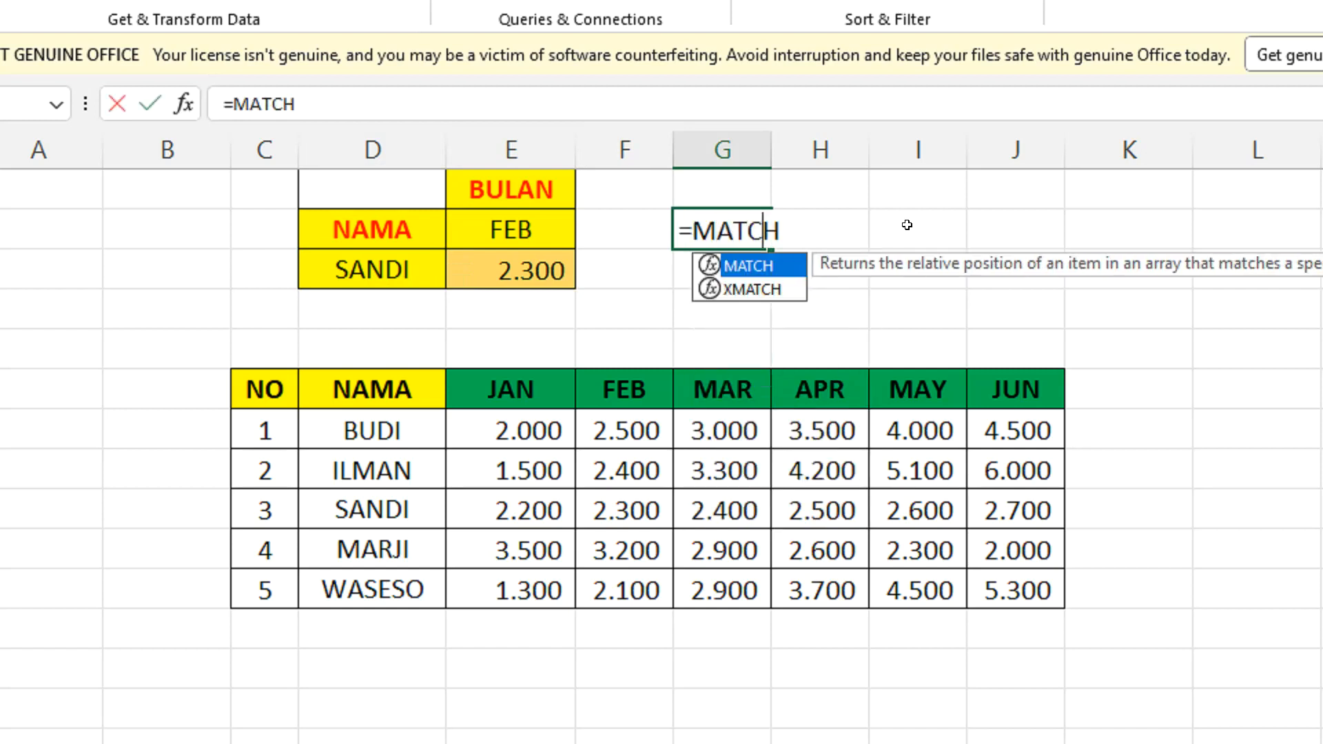
double_click(766, 263)
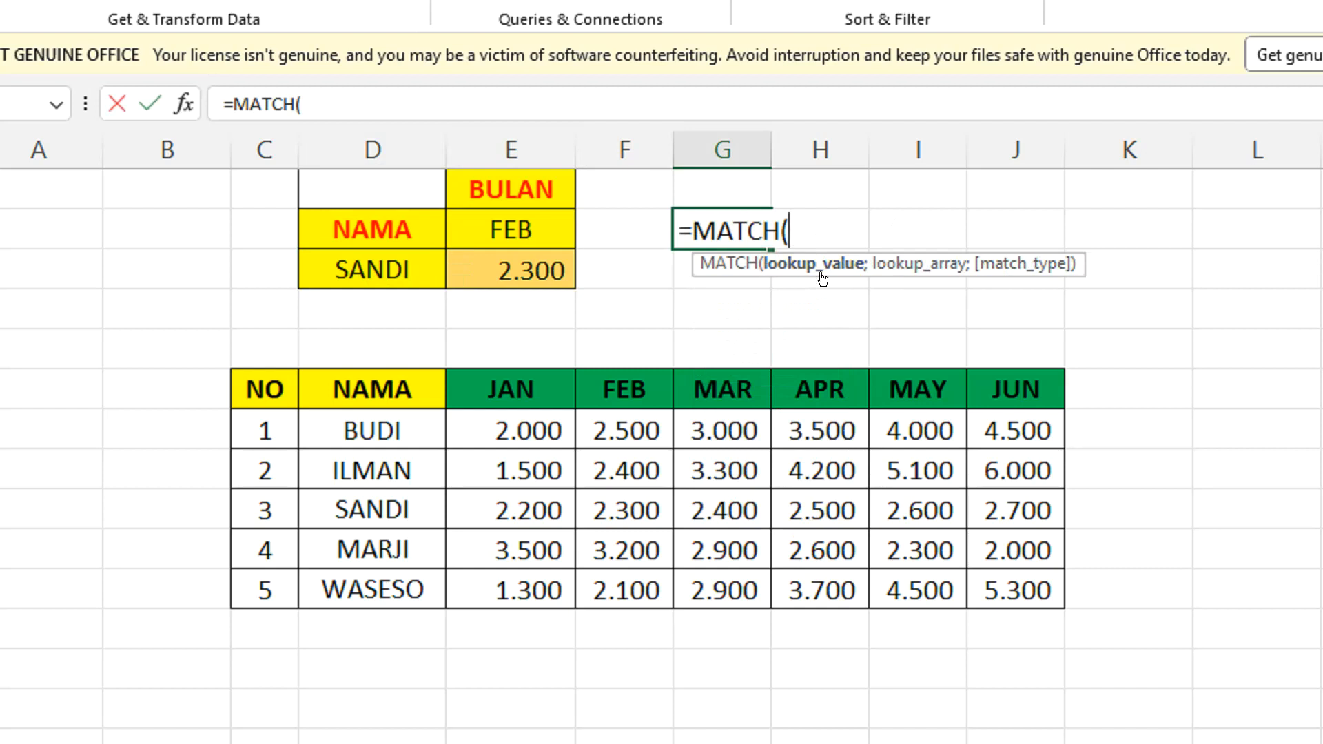
left_click(559, 238)
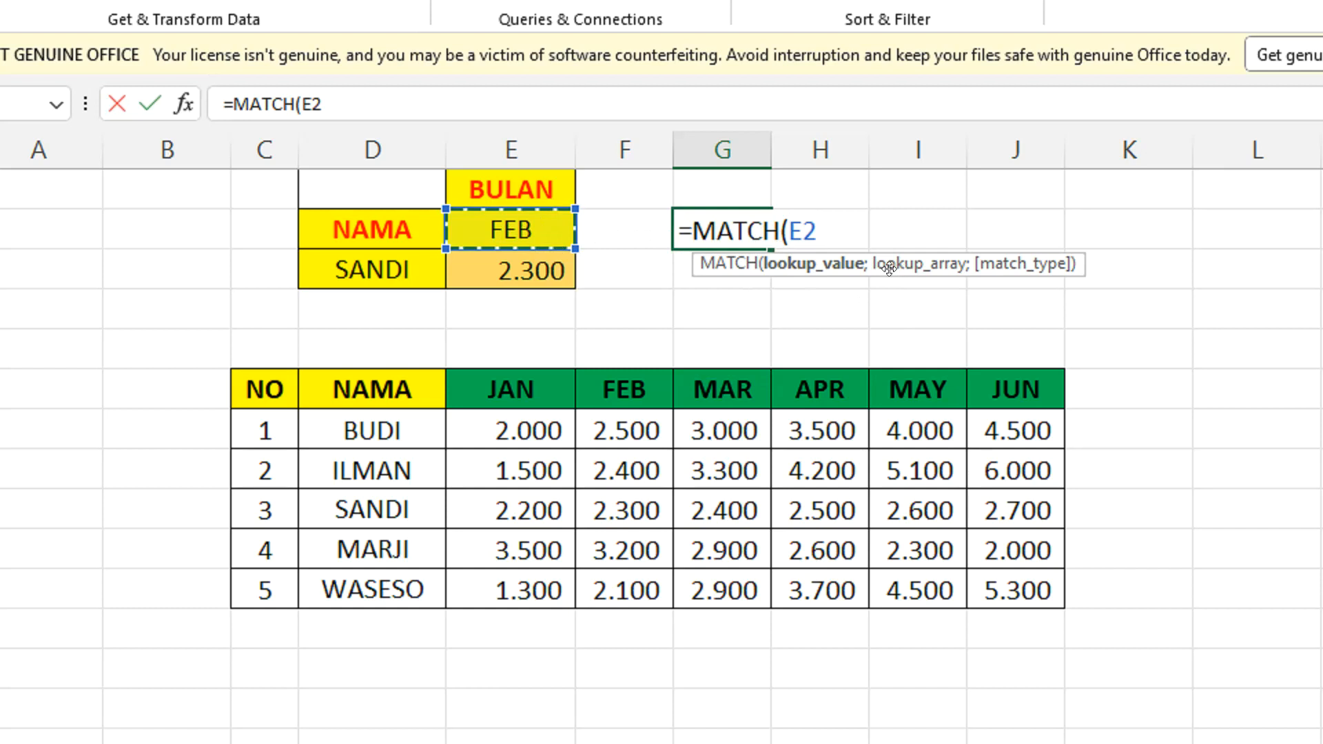
type(";")
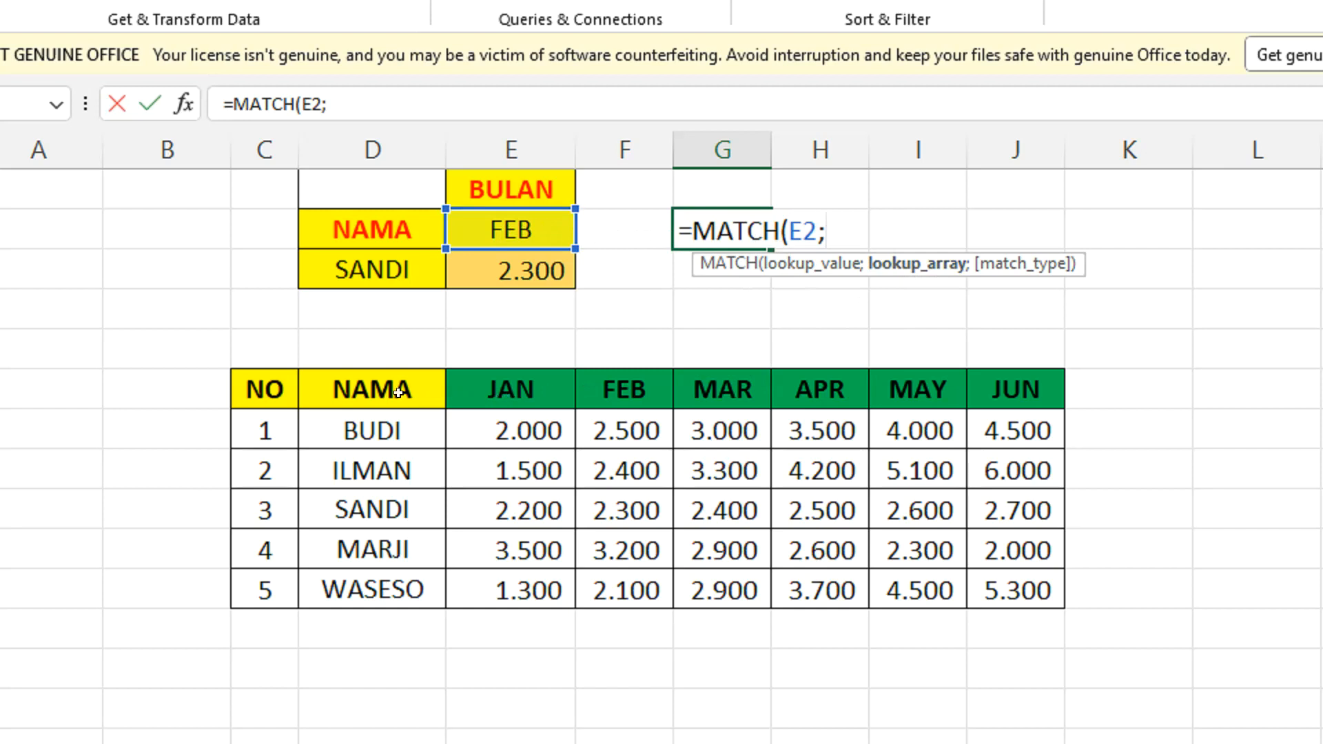
left_click_drag(392, 392, 991, 398)
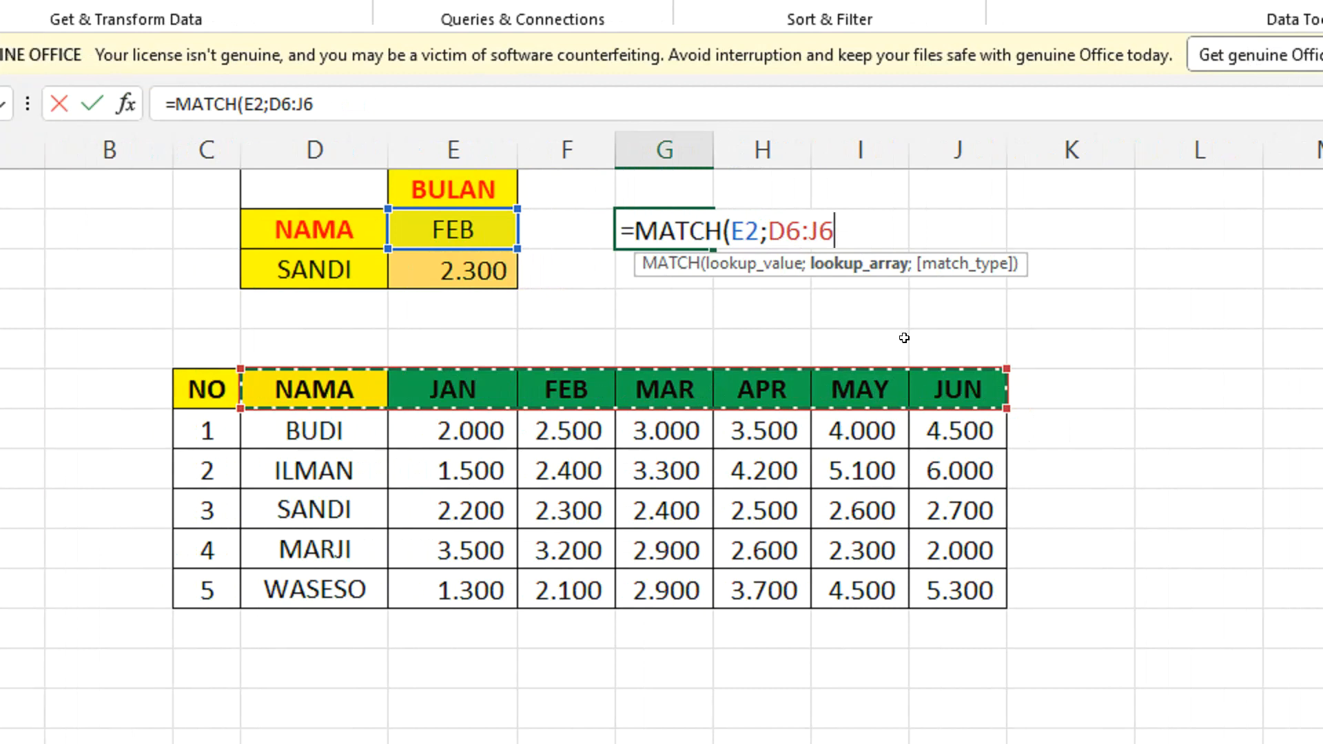
type(";")
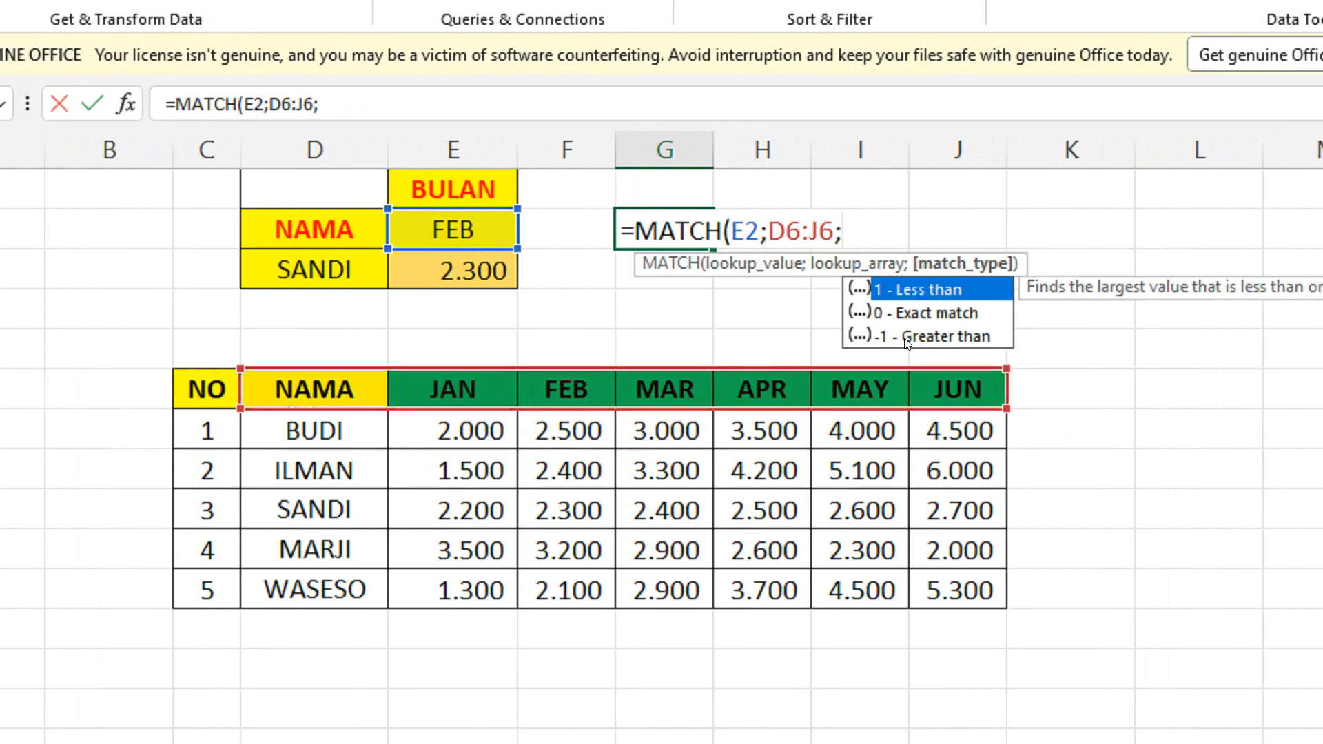
type("0)")
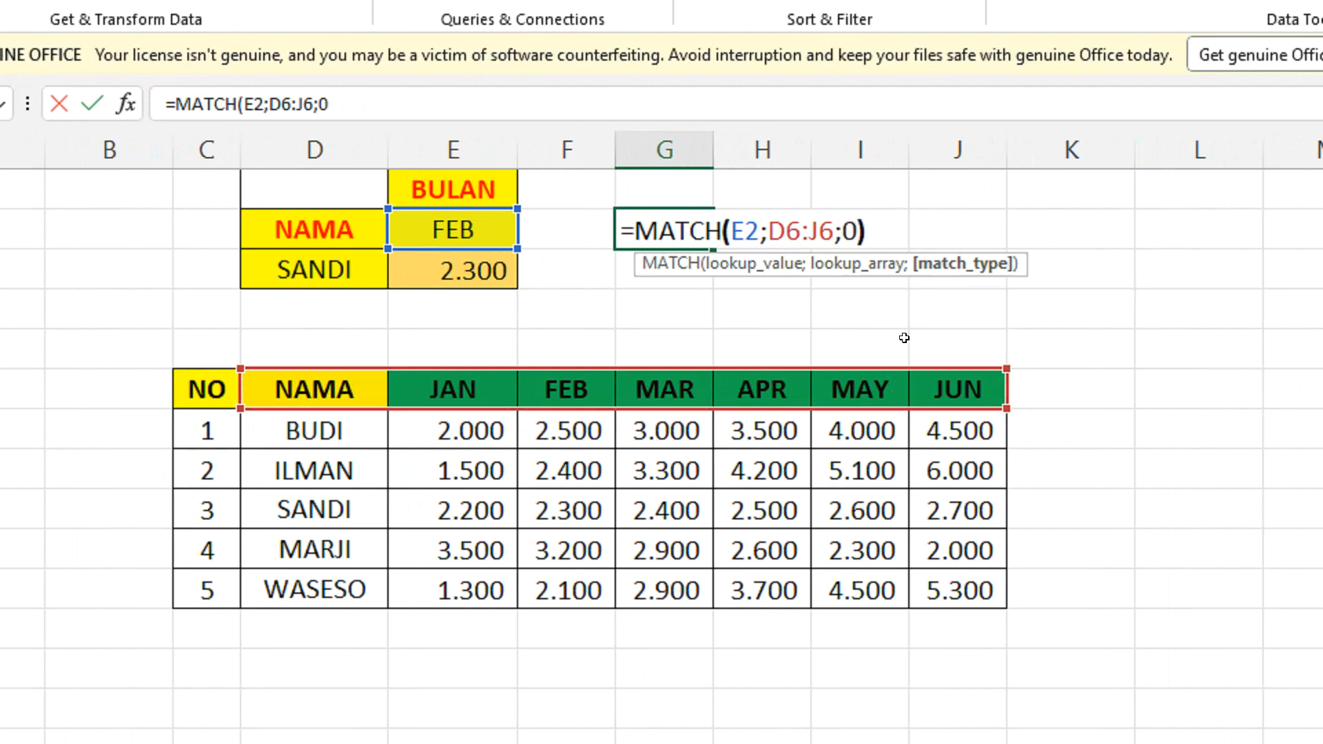
key("Return")
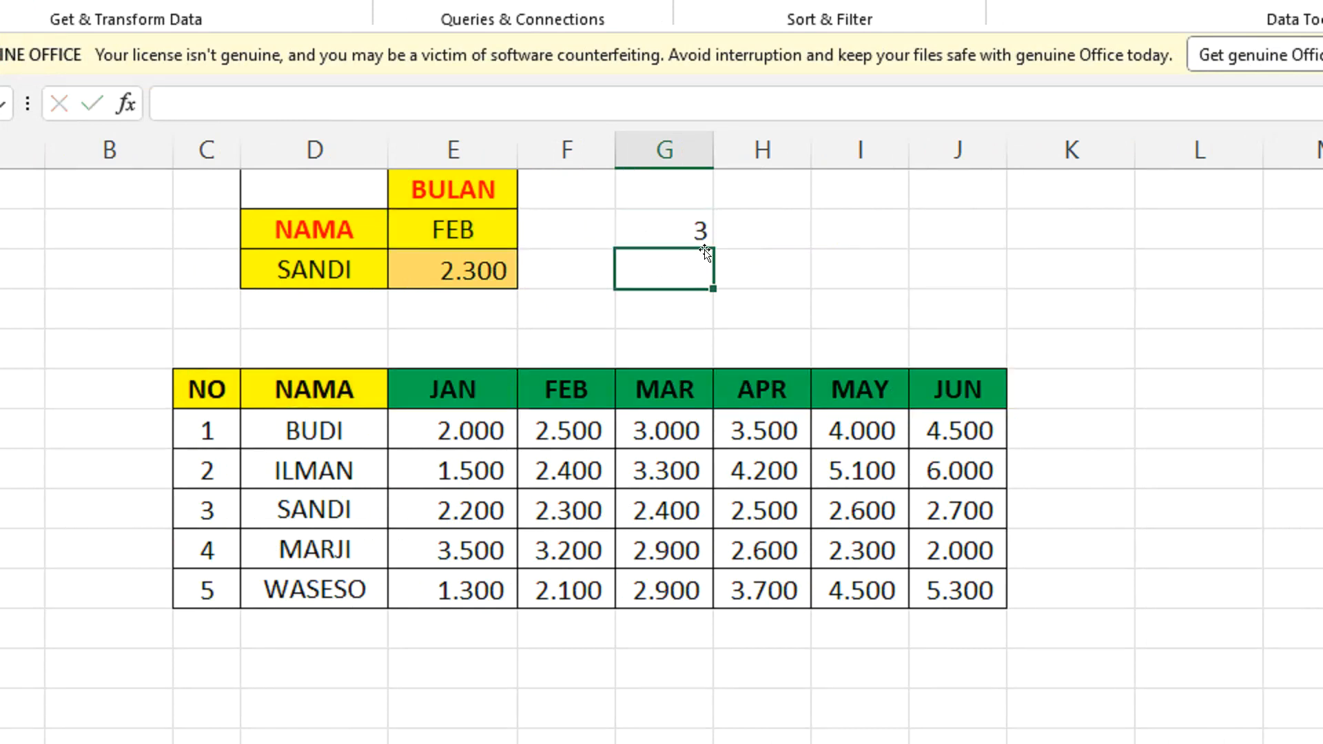
- Compare the MATCH result with FEB's column position by counting the table columns from NAMA
left_click(700, 221)
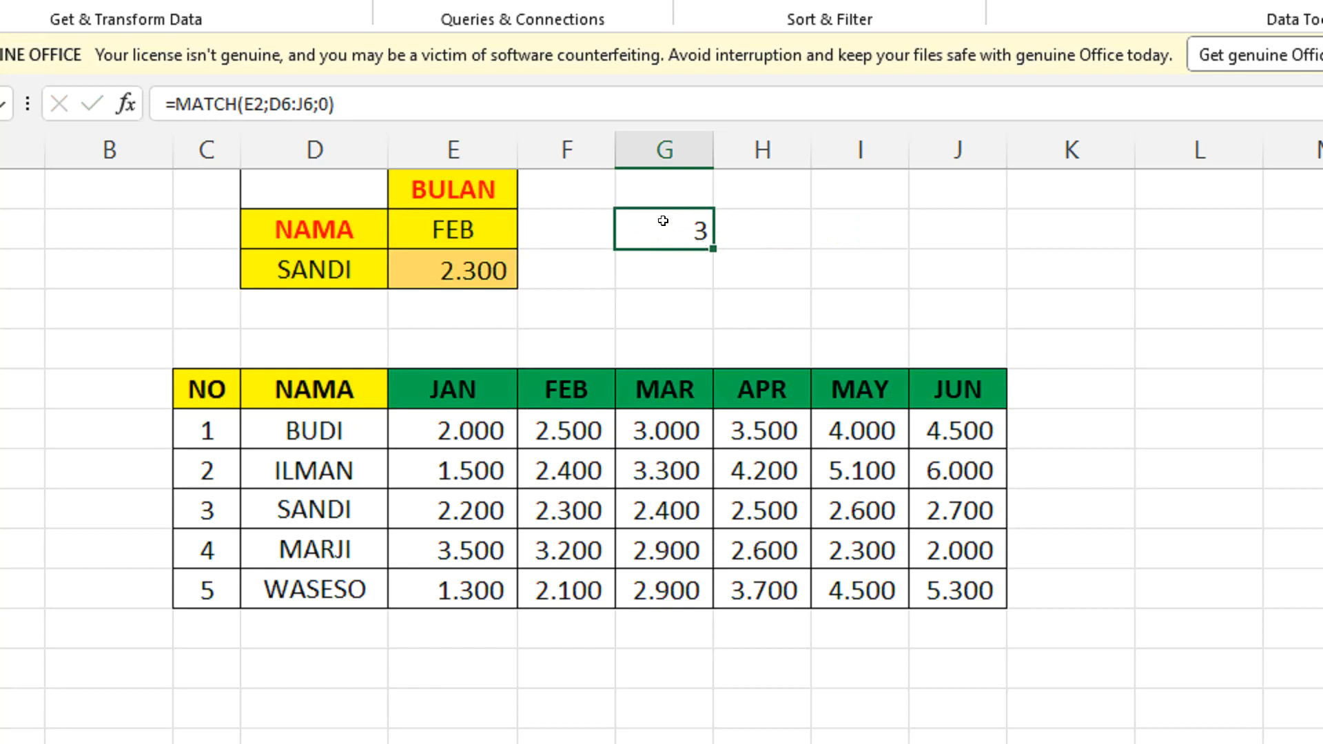
left_click(509, 243)
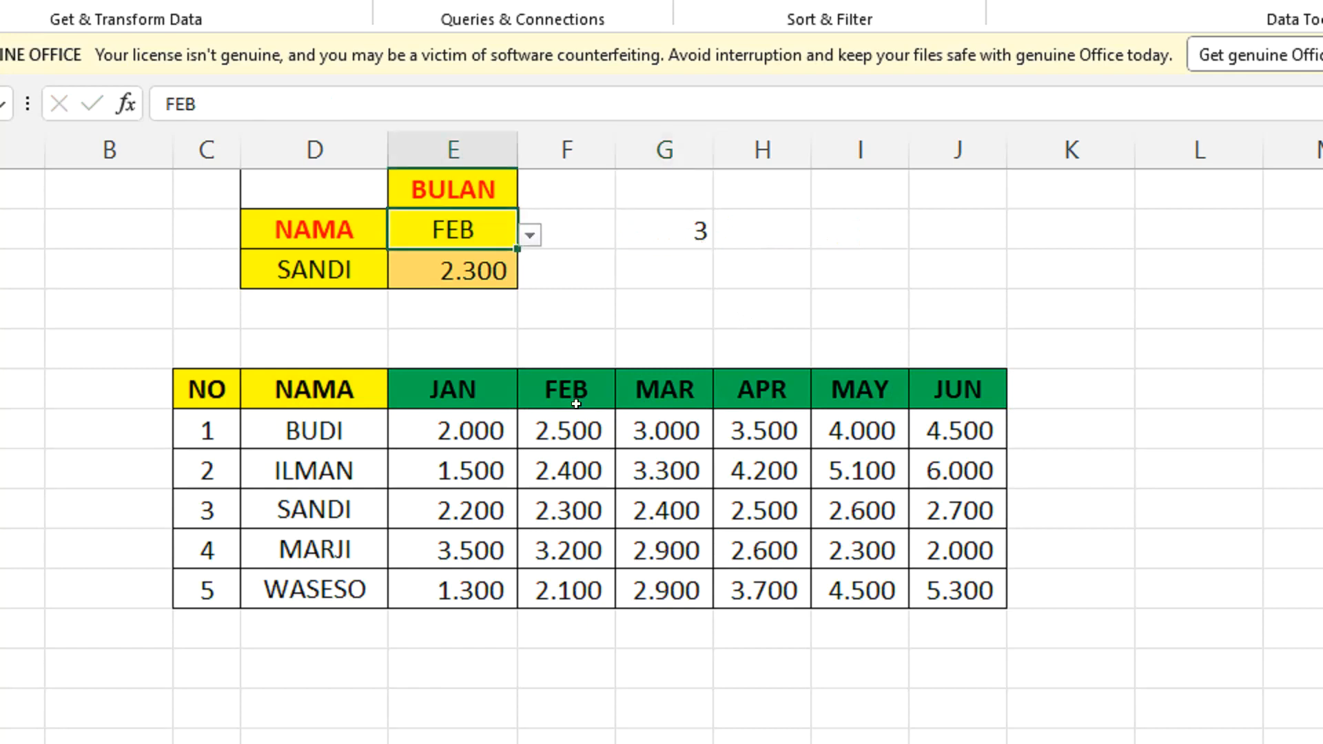
left_click(349, 401)
left_click_drag(348, 401, 335, 503)
left_click_drag(460, 390, 481, 473)
left_click_drag(567, 389, 579, 534)
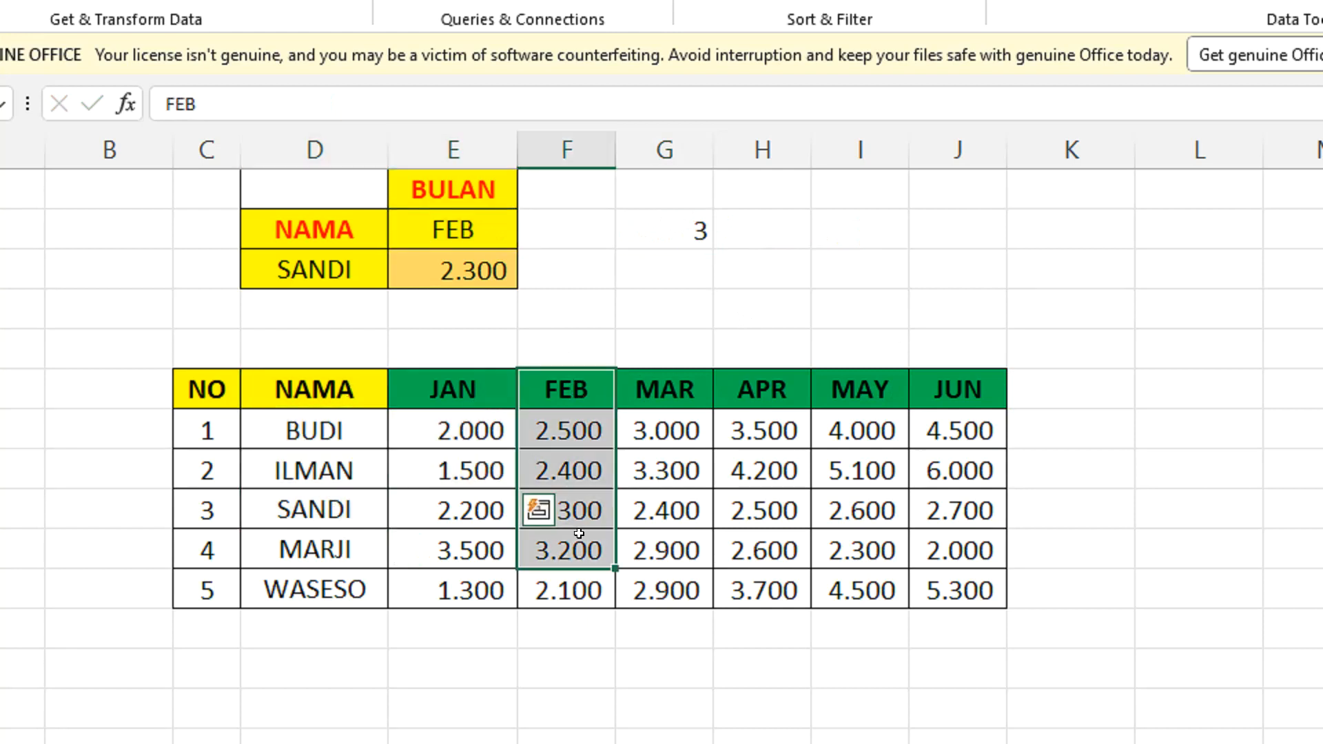
- Set the lookup month to JAN and check the MATCH result against JAN's column position in the table
left_click(494, 227)
left_click(525, 235)
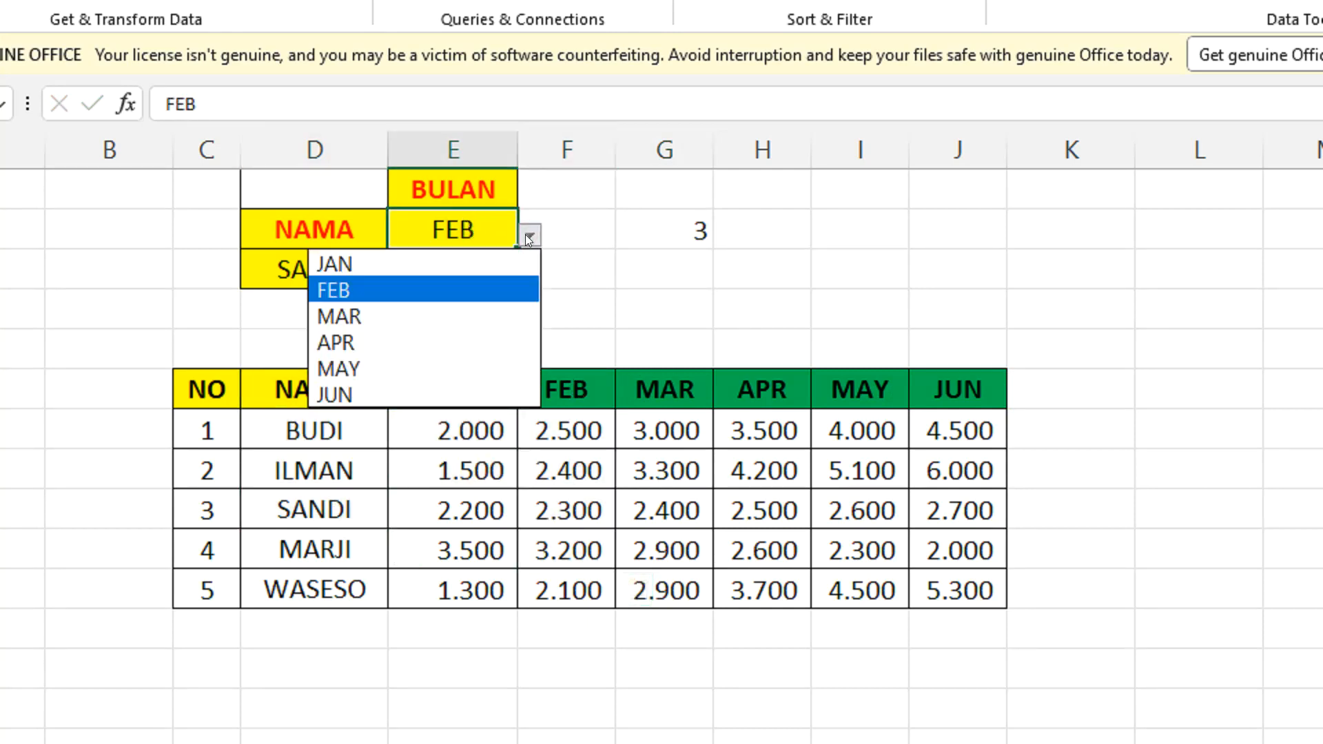
left_click(450, 262)
left_click(685, 229)
left_click_drag(453, 390, 465, 588)
left_click(706, 214)
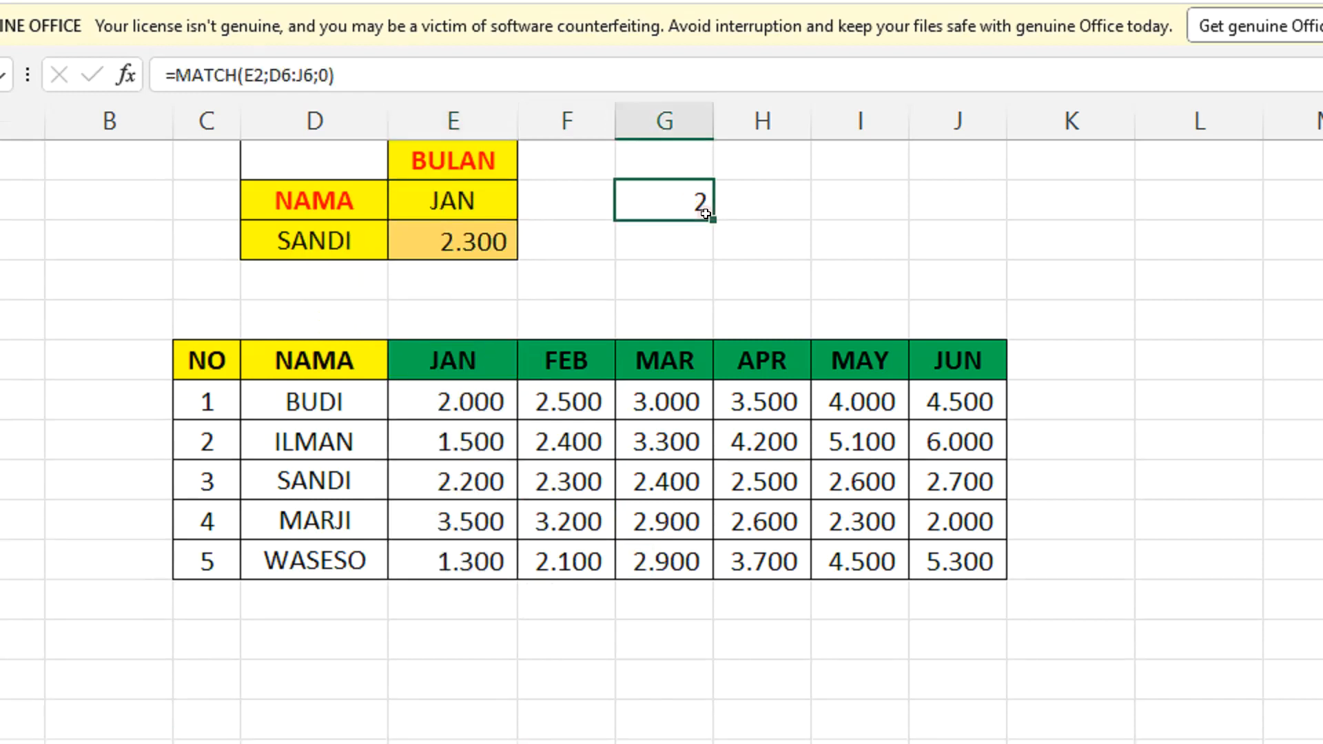
left_click_drag(342, 360, 335, 527)
left_click_drag(453, 360, 461, 555)
left_click(698, 202)
- Set the lookup month to JUN and check the MATCH result against JUN's column position in the table
left_click(491, 202)
left_click(528, 206)
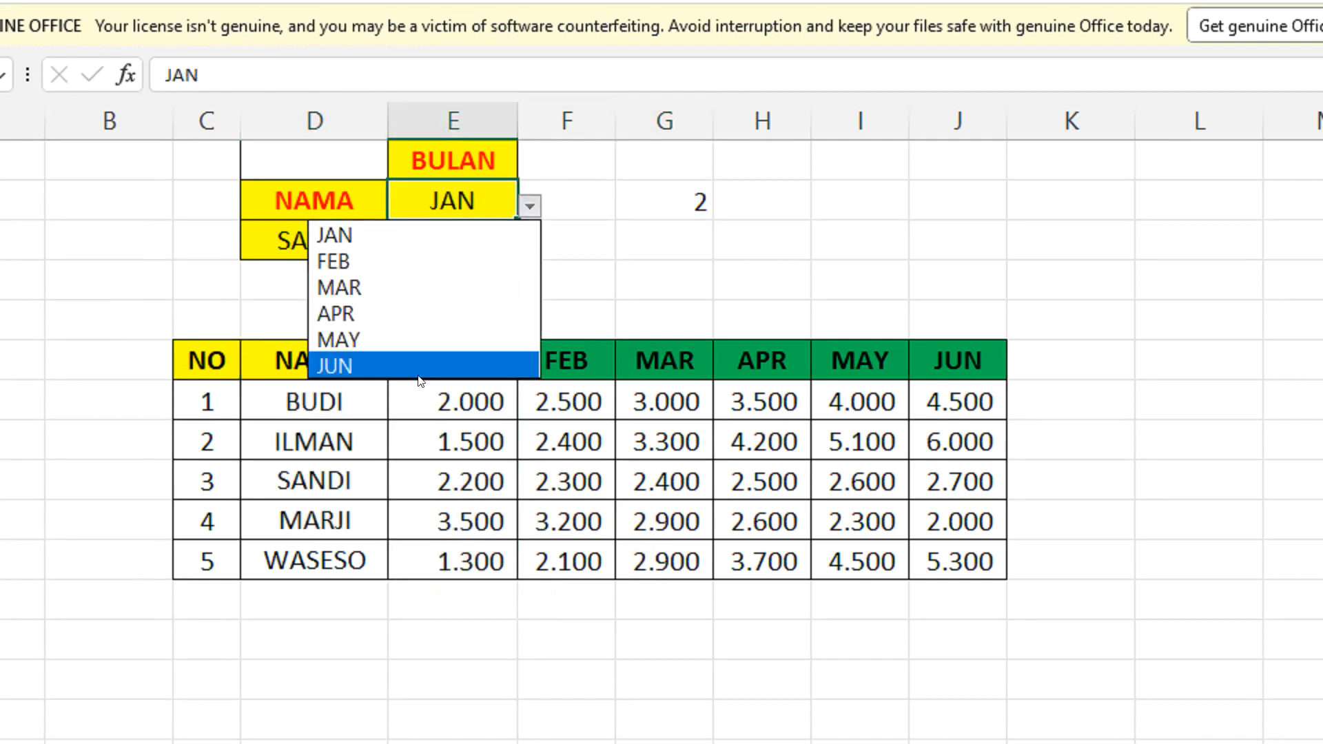
left_click(434, 363)
left_click(698, 201)
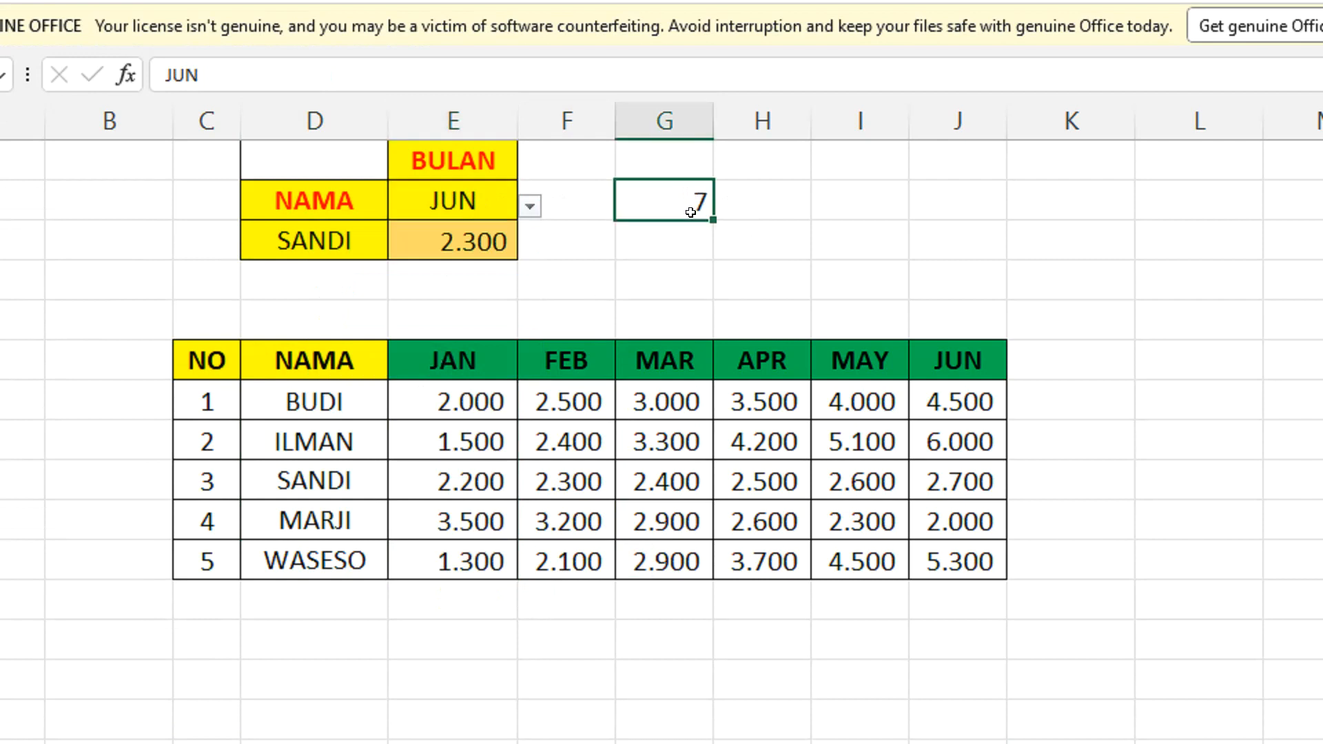
left_click(937, 376)
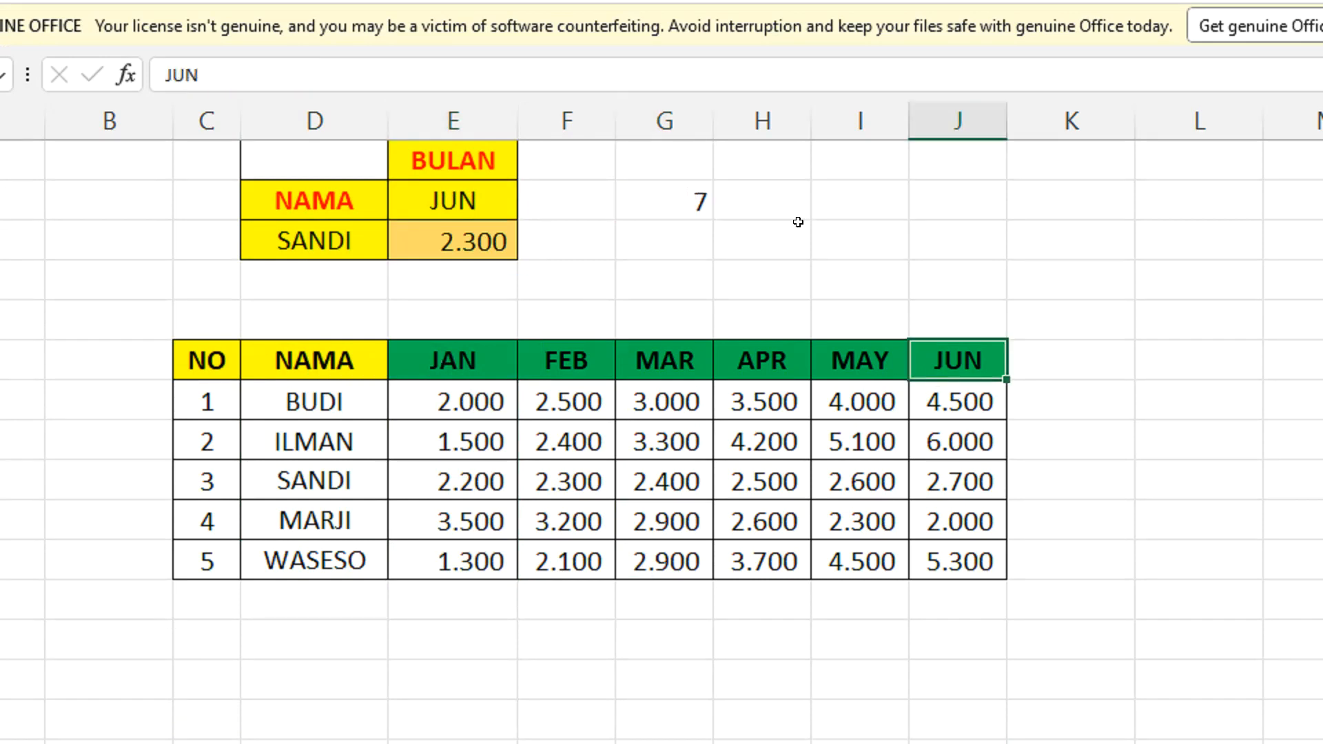
left_click(684, 189)
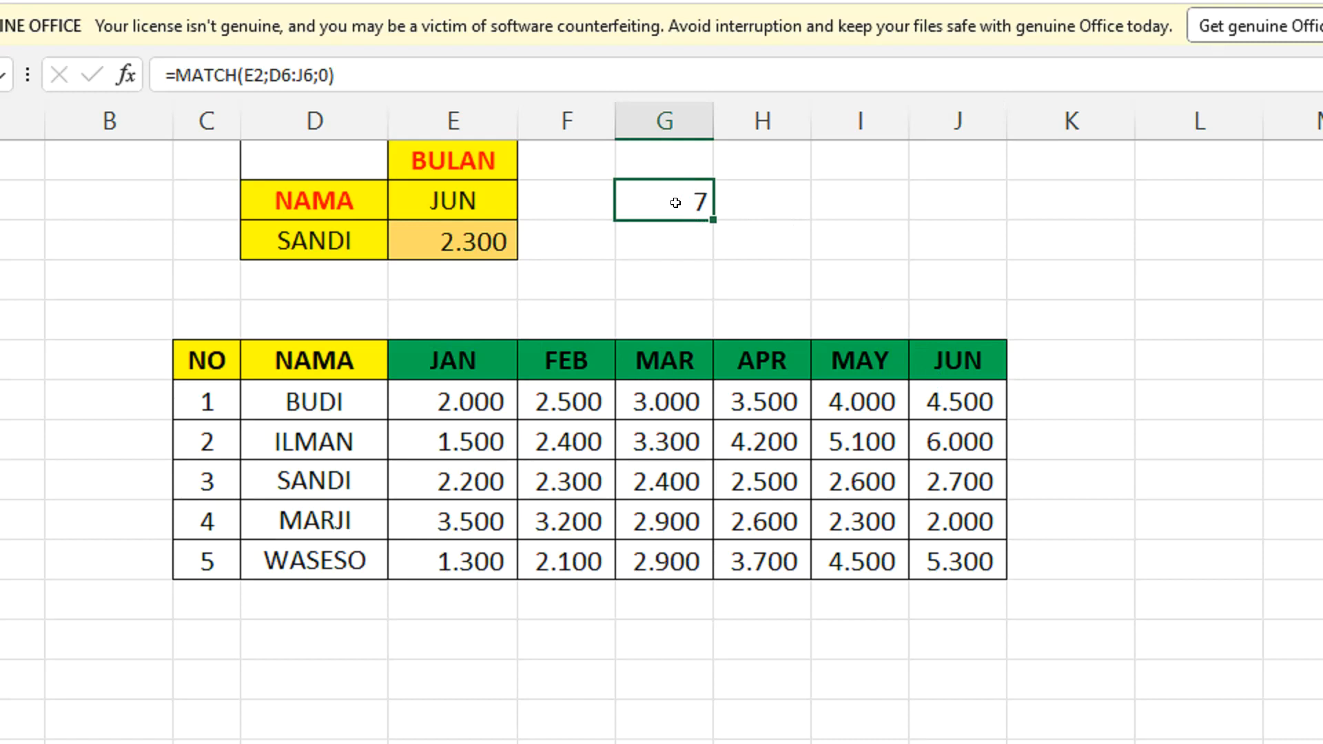
left_click(700, 243)
- Copy the expression MATCH(E2;D6:J6;0) from G2's formula without its equals sign, leaving the cell's formula intact
left_click(687, 202)
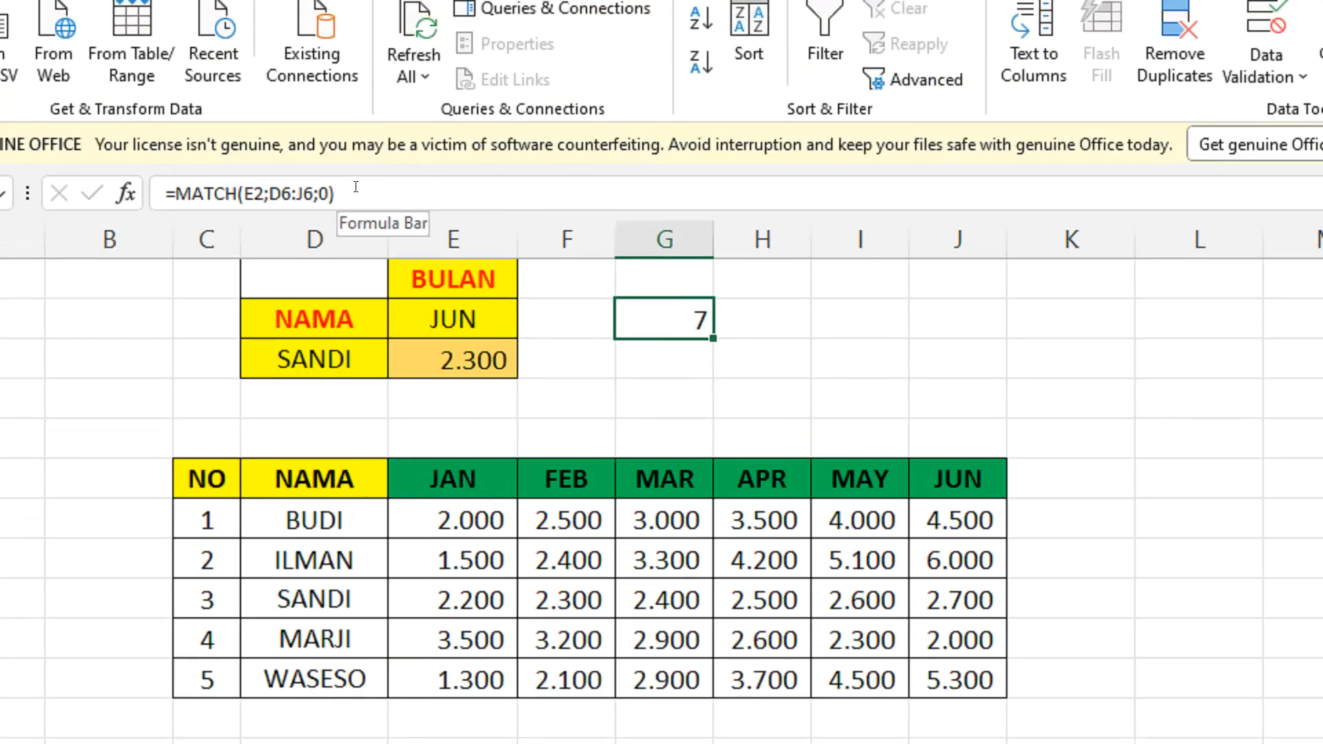
left_click_drag(366, 185, 239, 184)
mouse_move(333, 194)
left_mouse_down()
mouse_move(281, 198)
mouse_move(314, 197)
left_mouse_up()
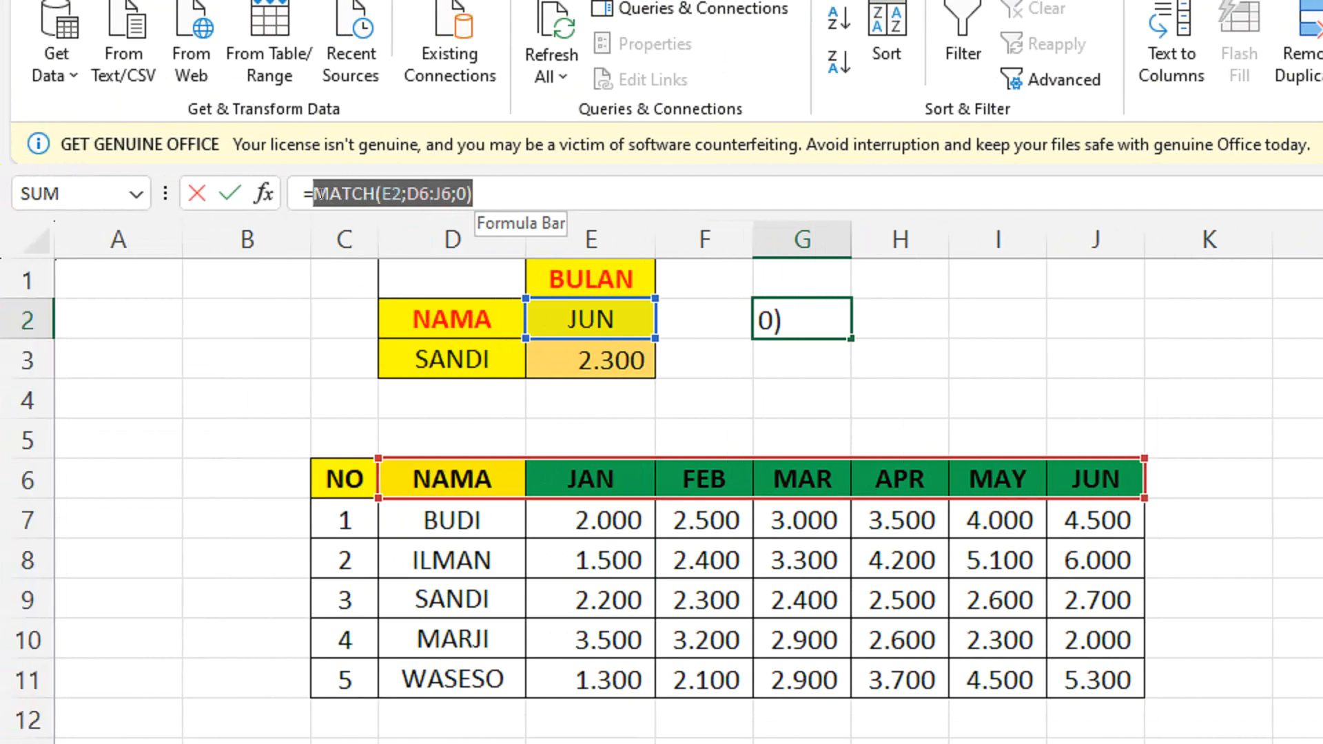
right_click(358, 197)
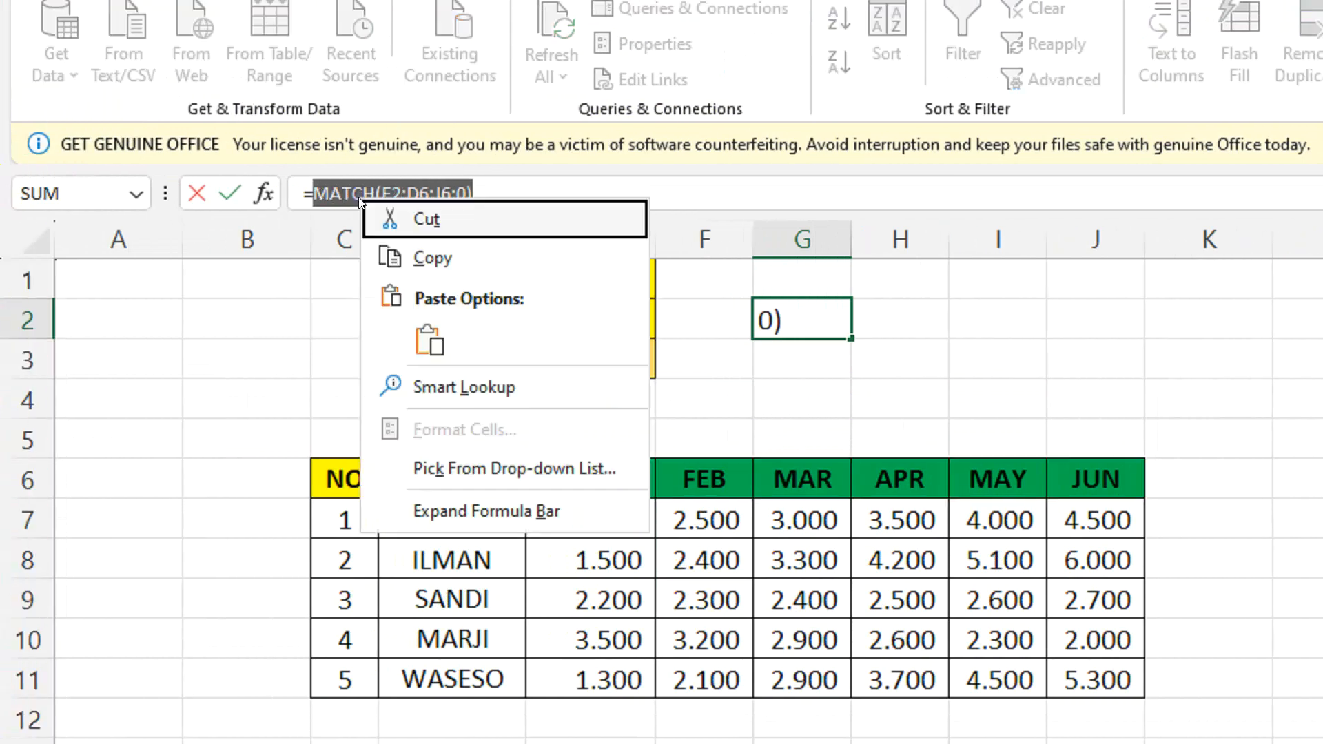
left_click(414, 249)
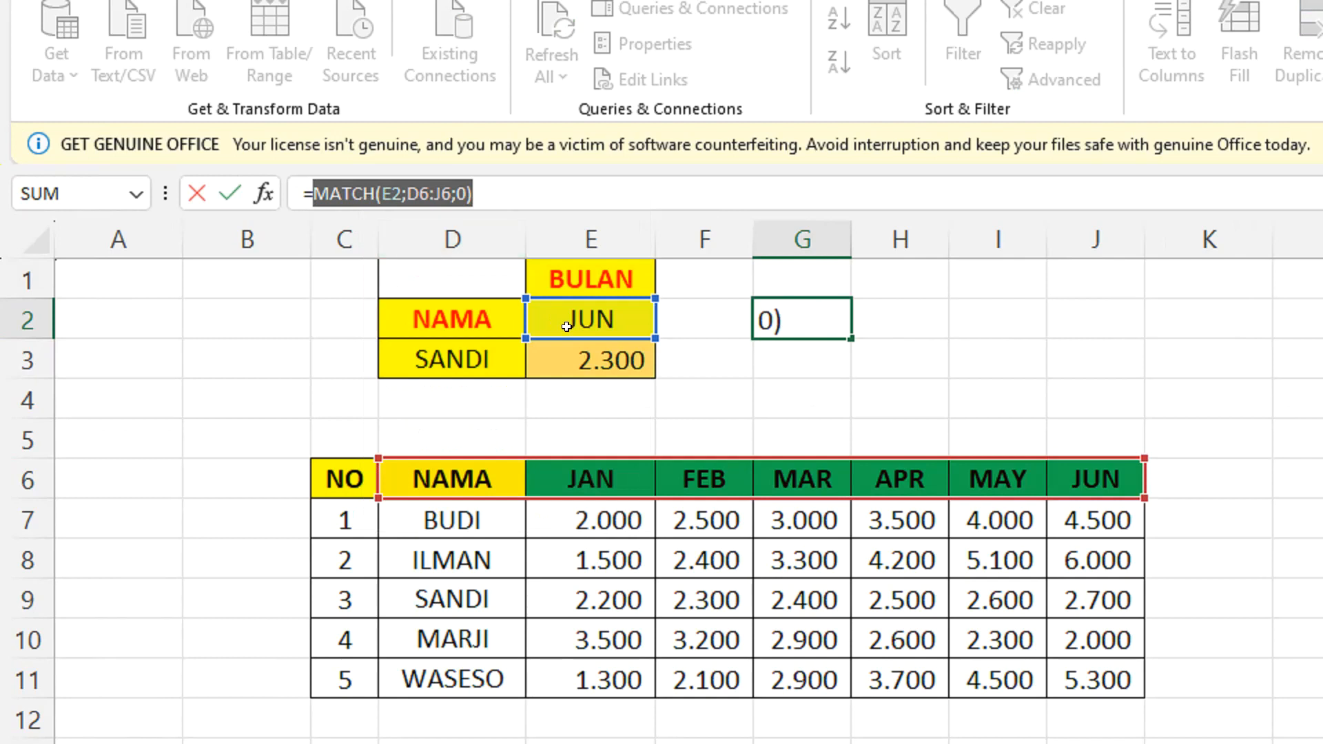
key("Return")
- Replace the column index 3 in E3's VLOOKUP formula with the copied MATCH(E2;D6:J6;0) expression
left_click(581, 351)
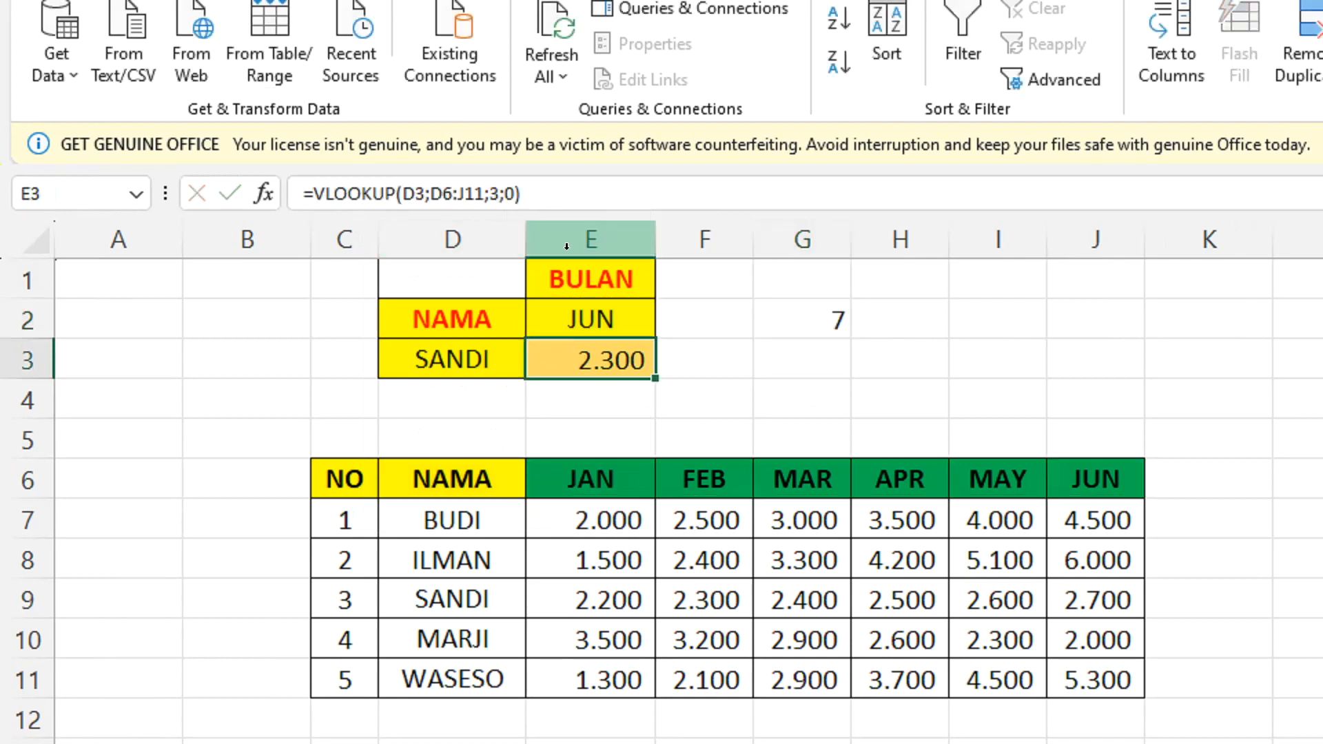
left_click(493, 194)
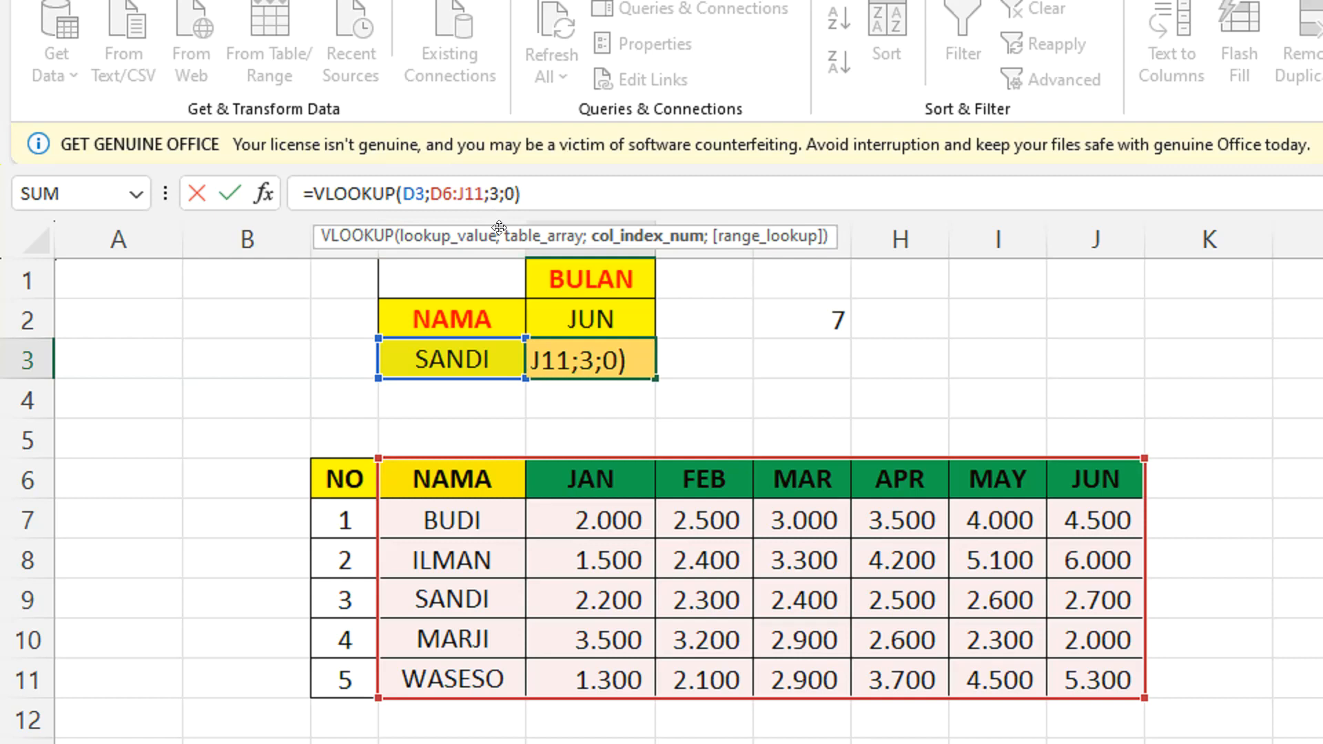
key("BackSpace")
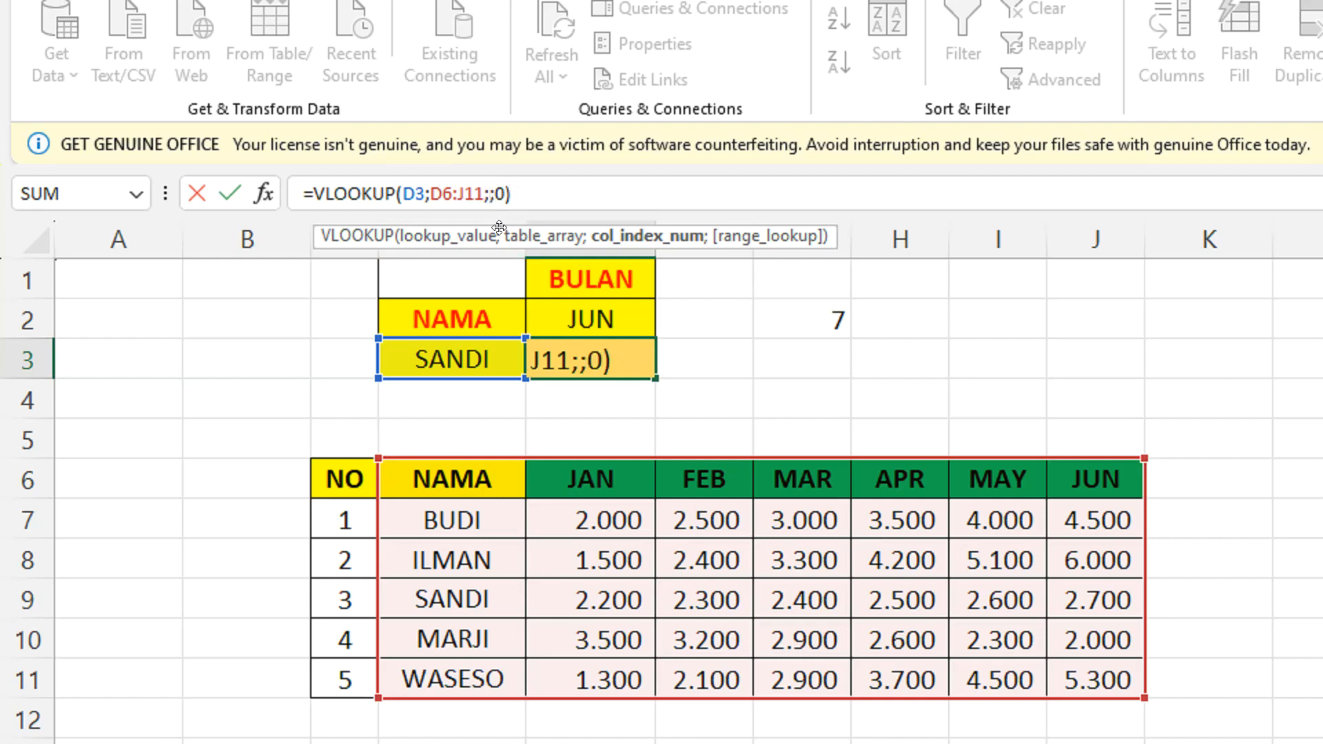
key("ctrl+v")
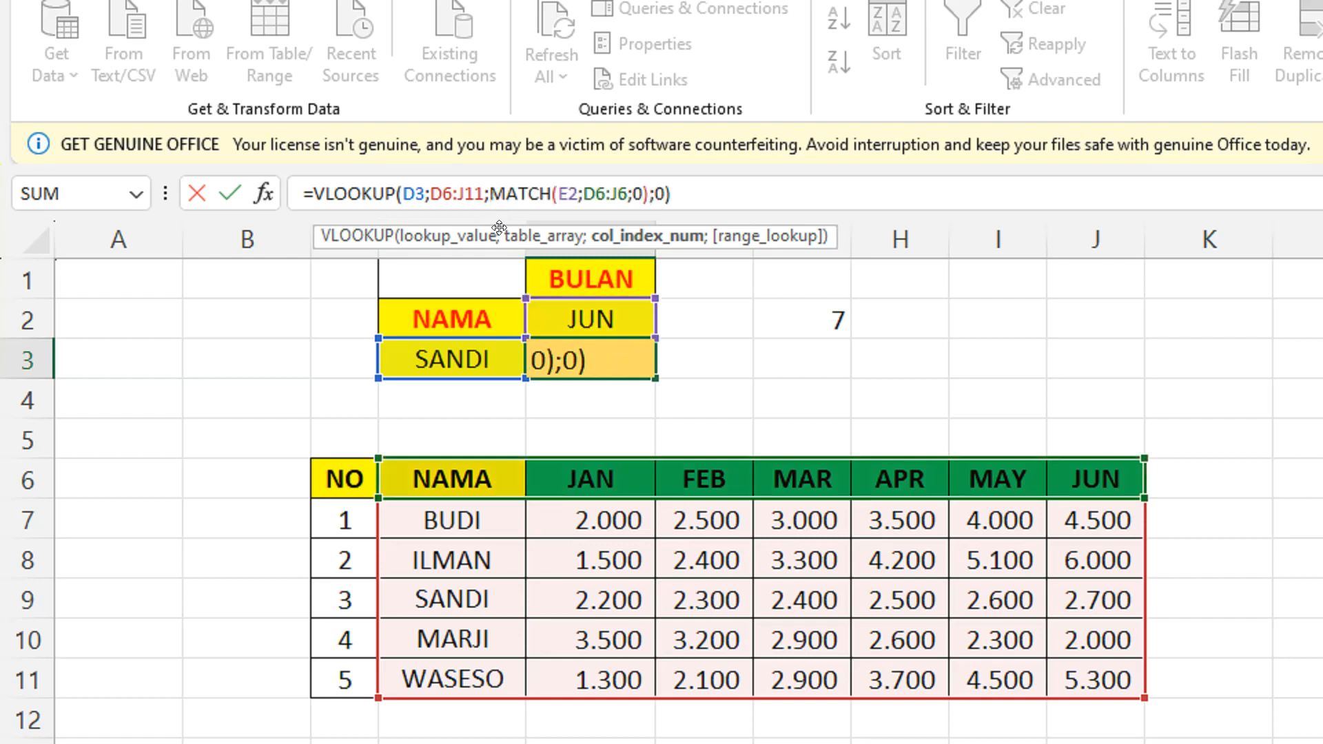
left_click_drag(490, 193, 650, 193)
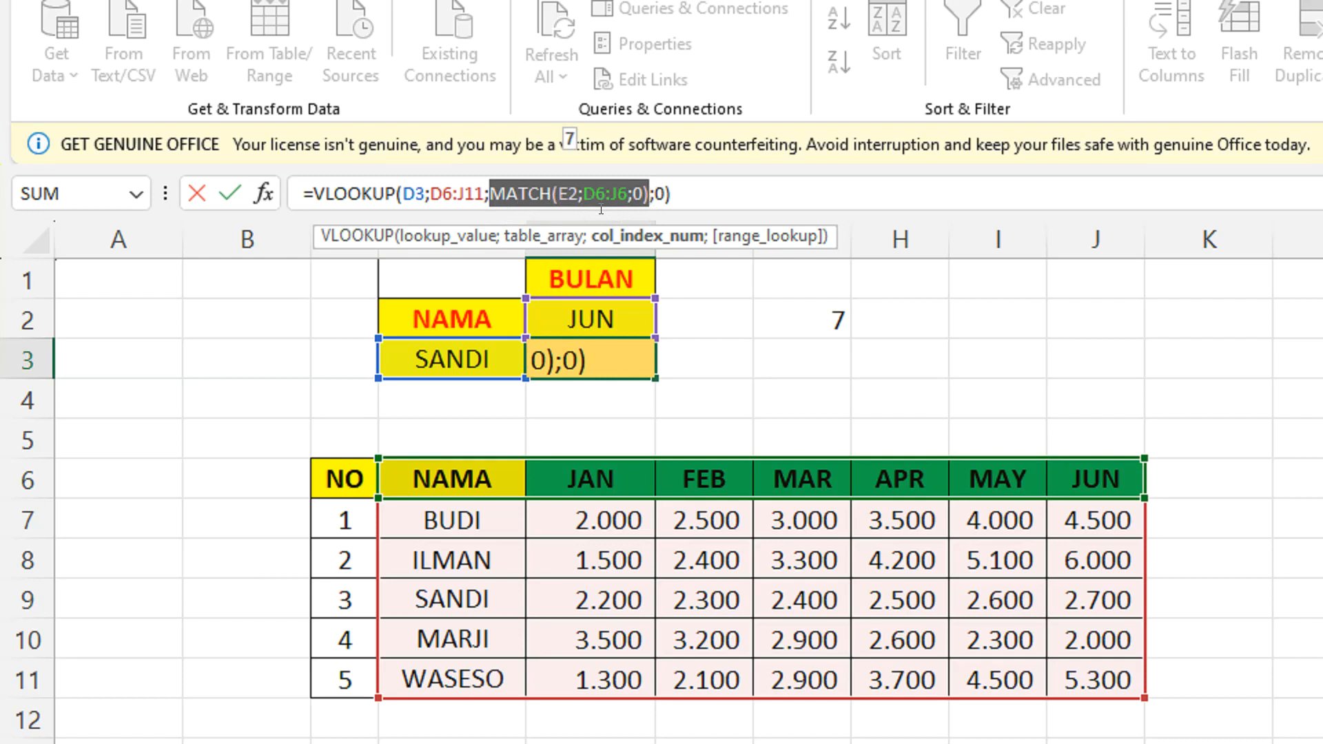
key("Return")
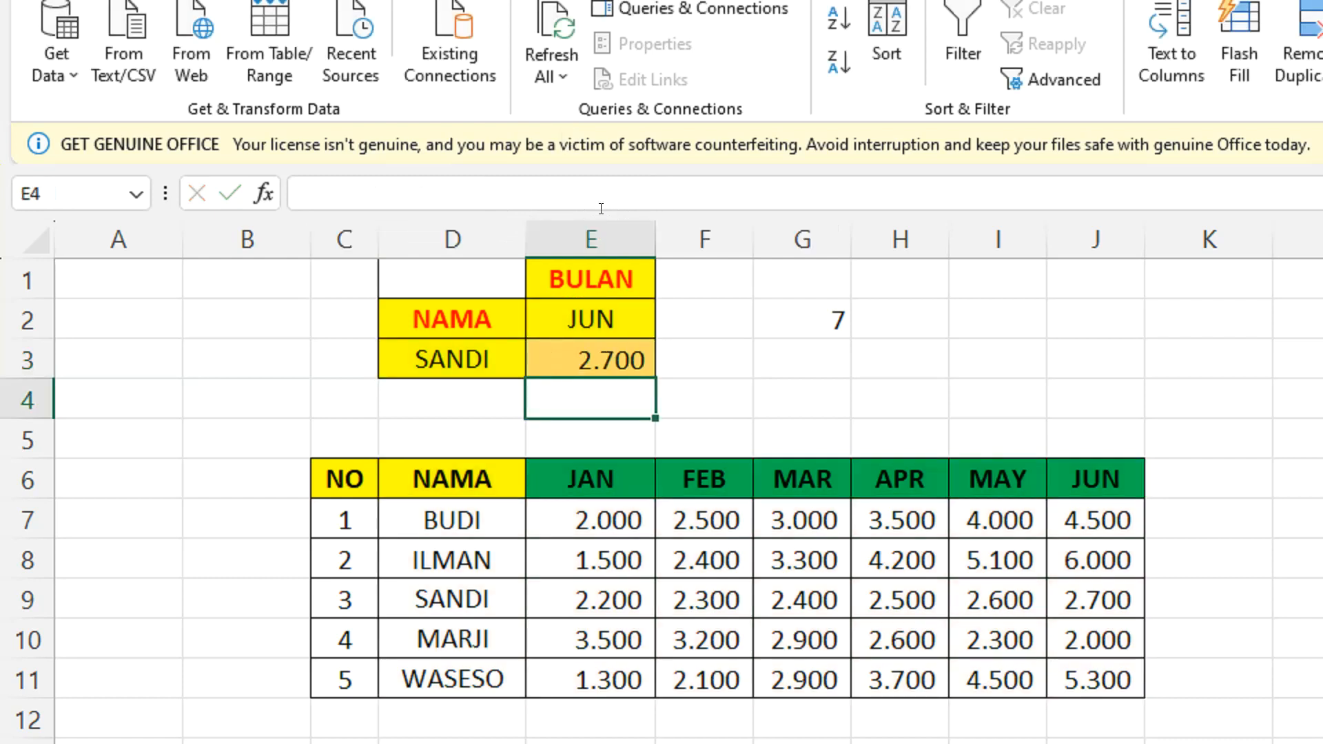
- Choose the fifth listed name in the lookup's name dropdown and check the combined formula's result for JUN
left_click(595, 365)
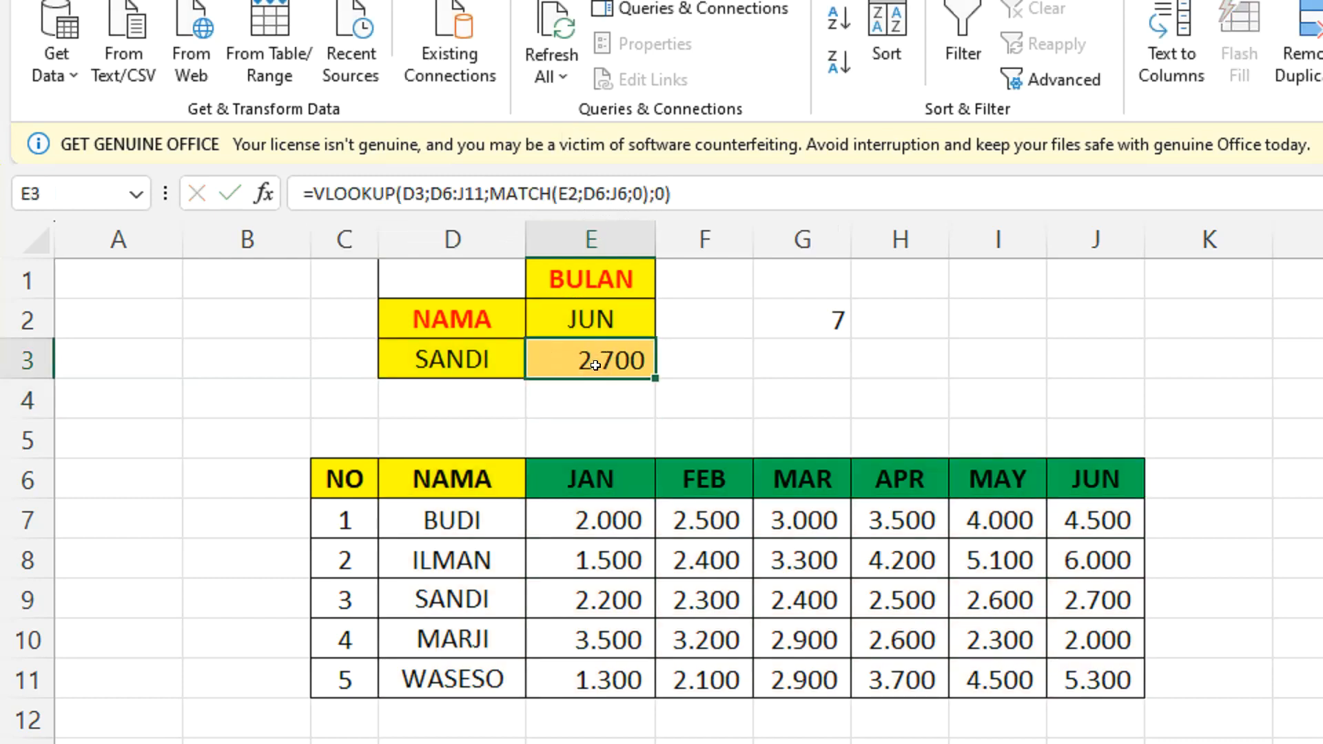
left_click(488, 362)
left_click(609, 321)
left_click(501, 369)
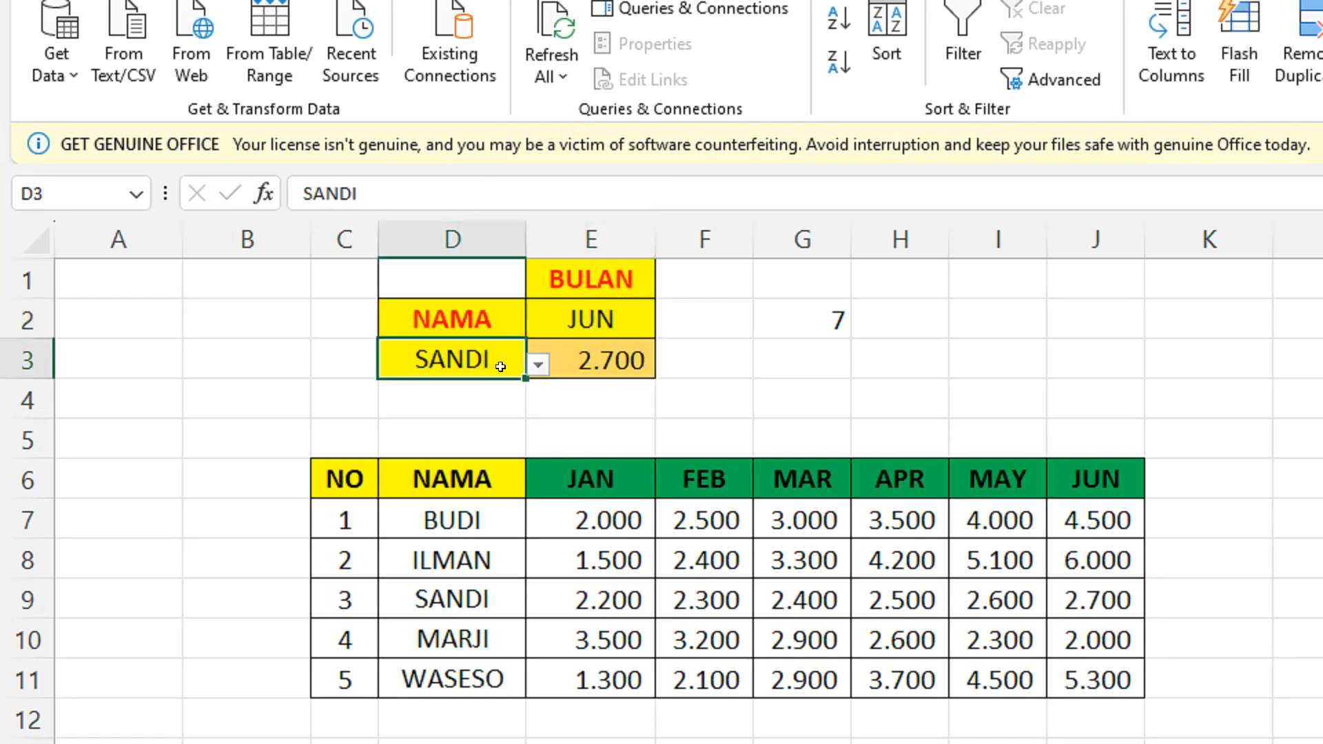
left_click(539, 366)
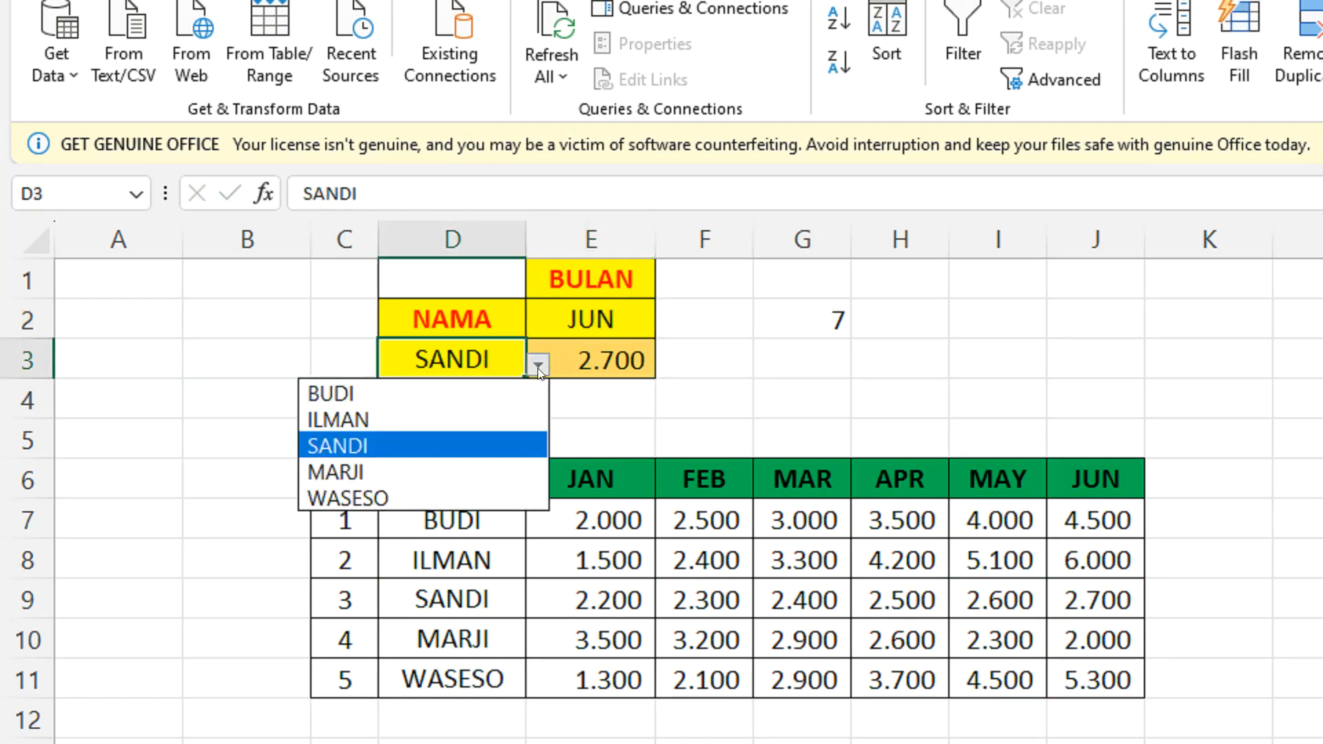
left_click(435, 500)
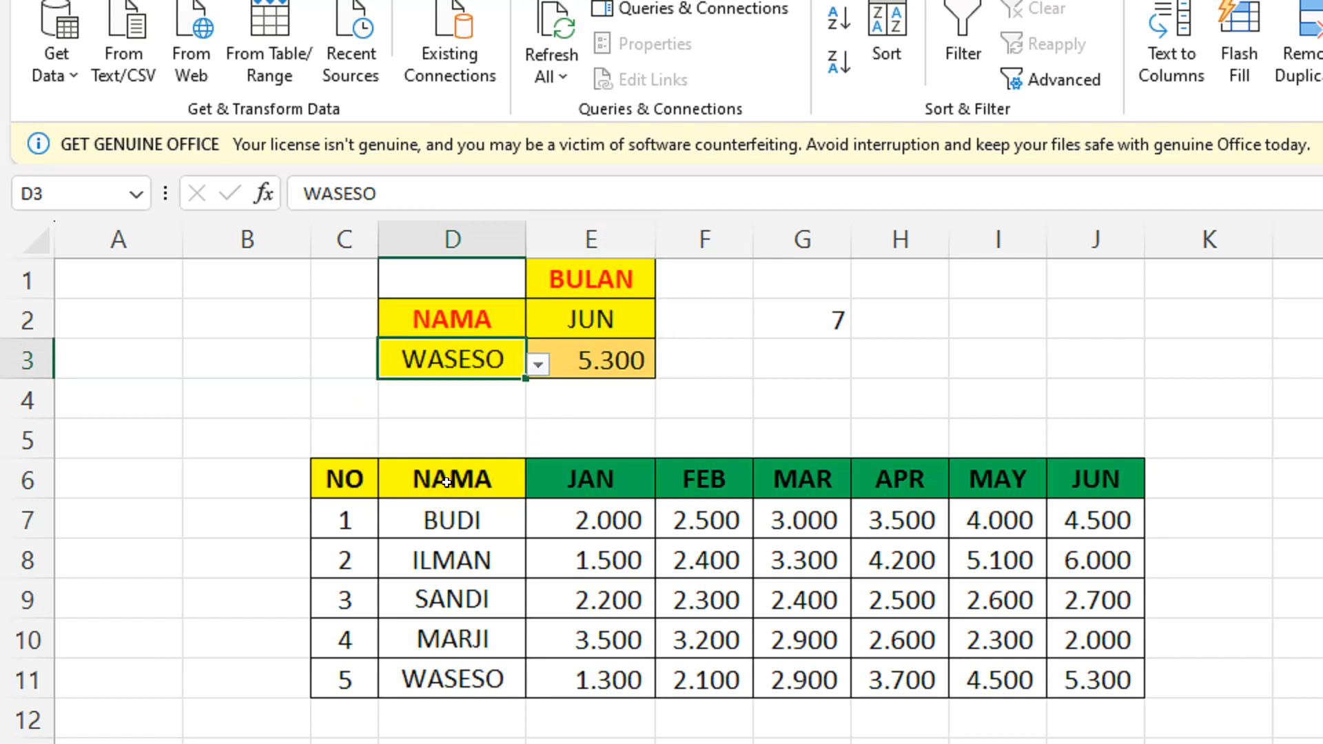
left_click(601, 321)
left_click(620, 358)
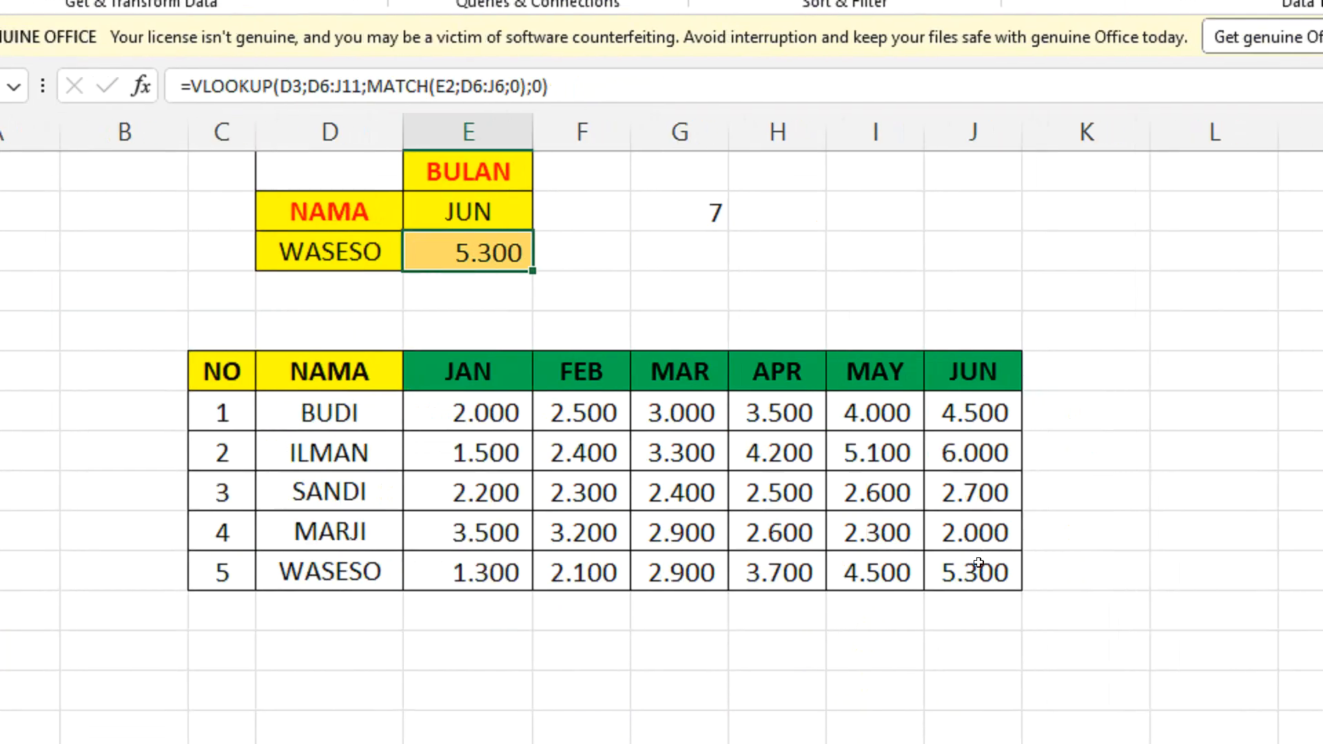
- Compare the lookup result with the table cell where the fifth name's row meets the JUN column
left_click(985, 569)
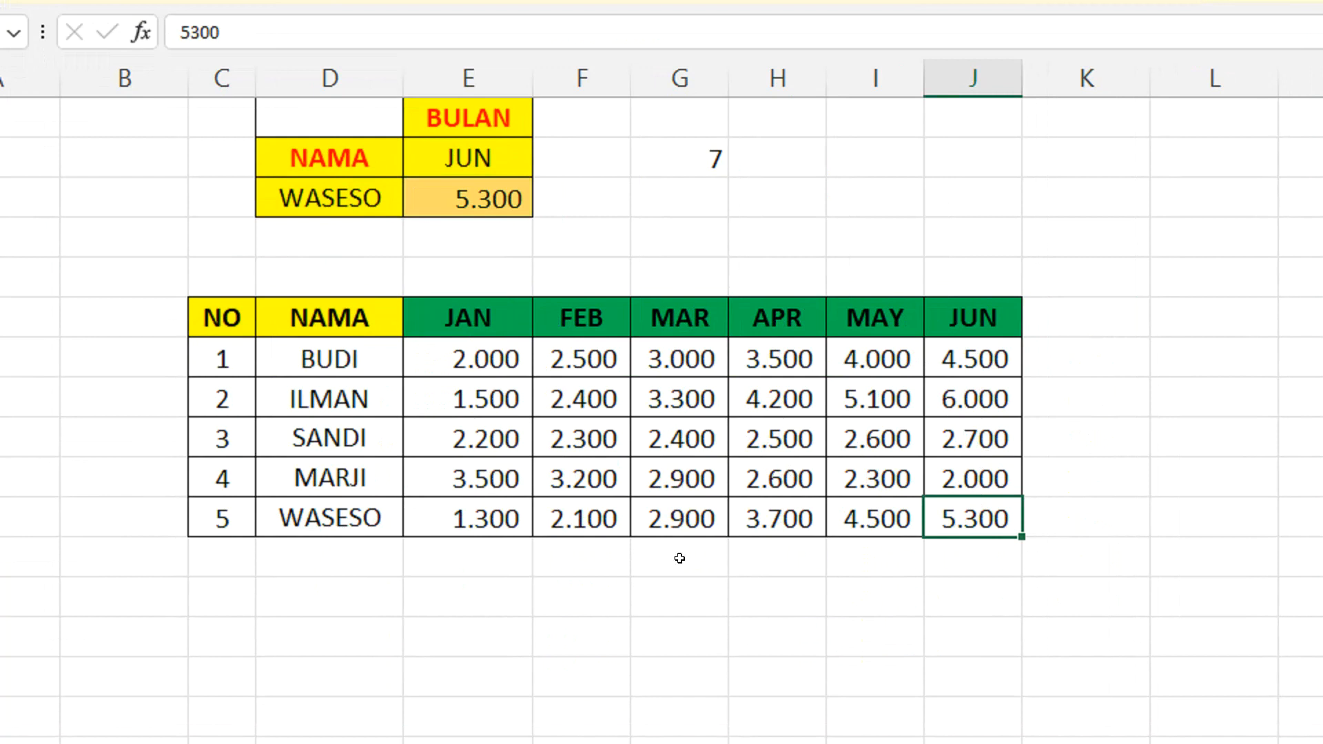
left_click_drag(381, 513, 932, 518)
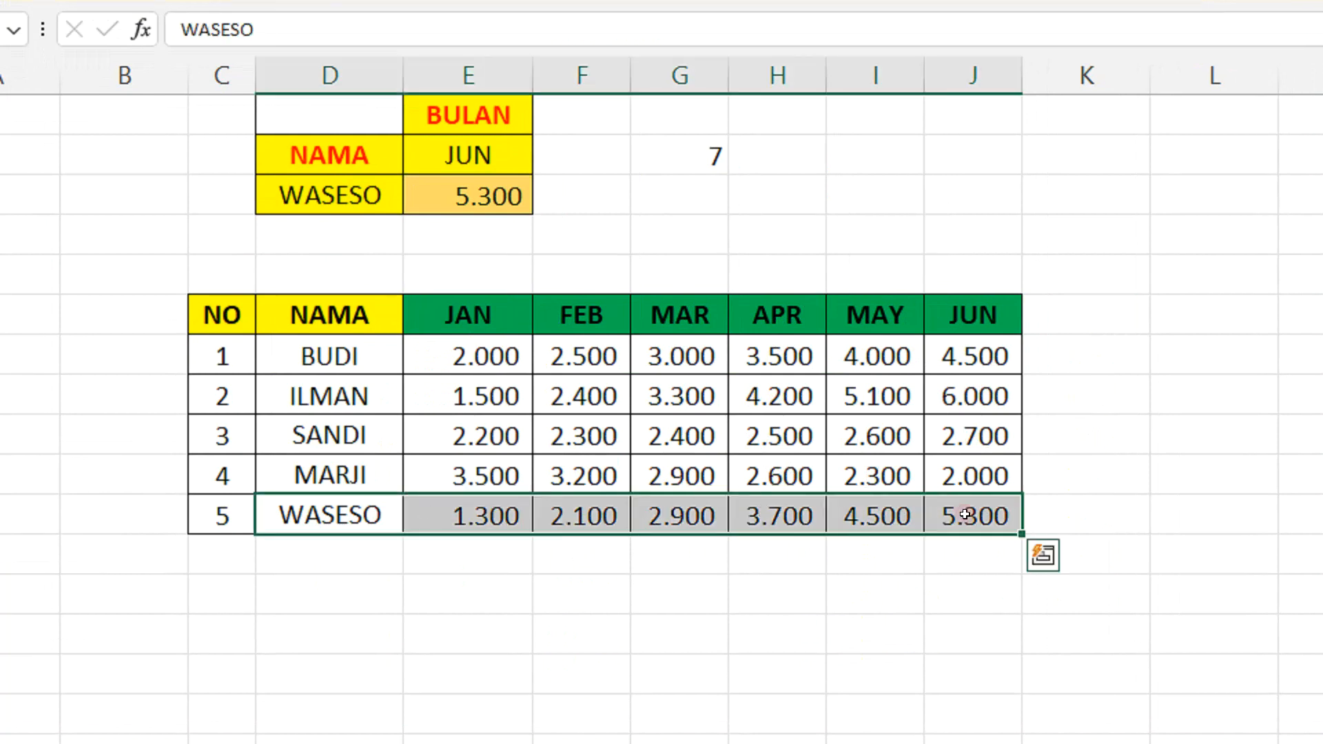
left_click_drag(972, 315, 970, 438)
left_click_drag(784, 440, 788, 514)
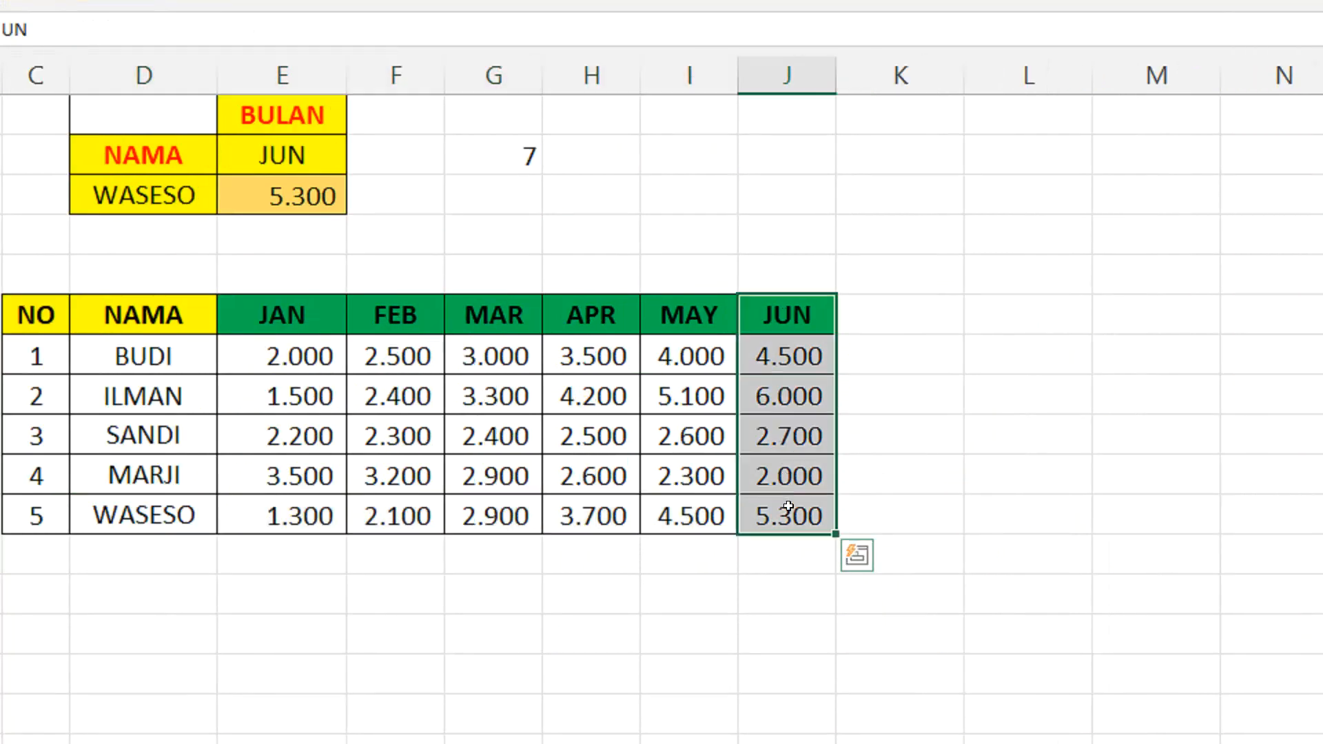
left_click(789, 514)
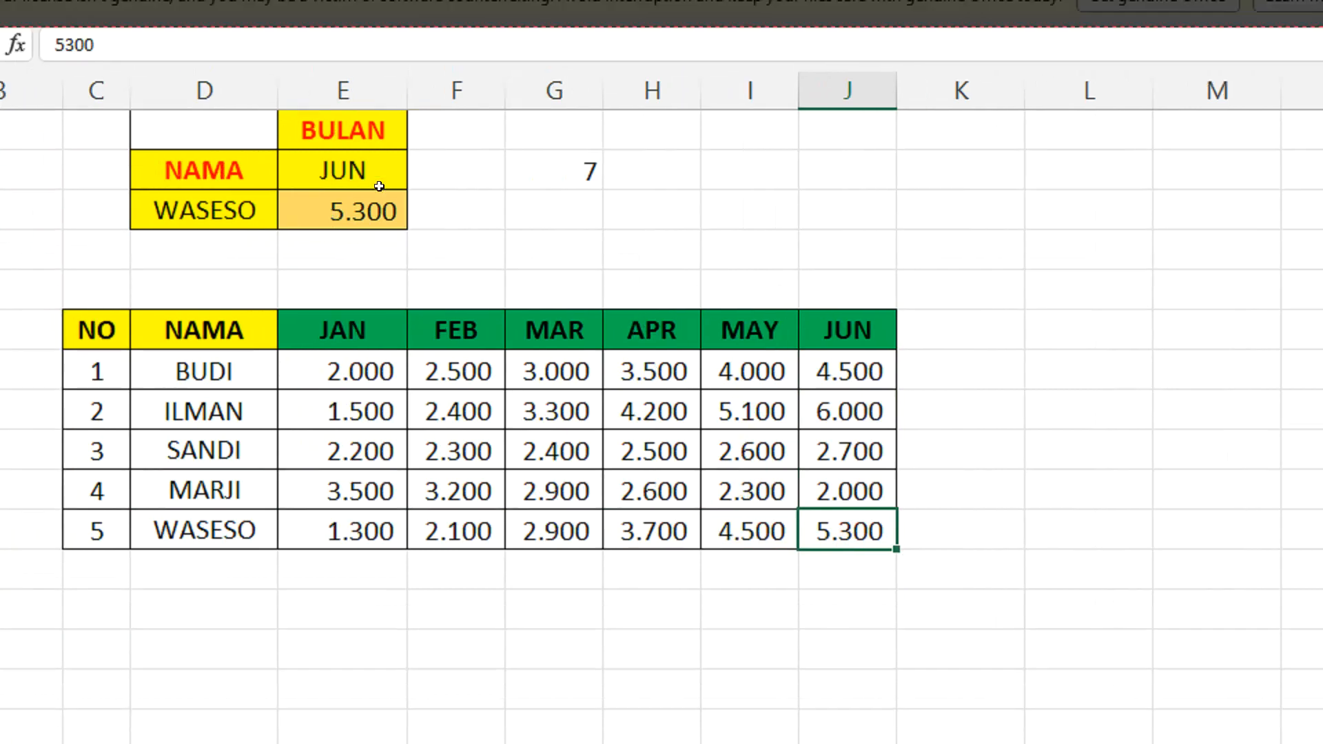
- Set the lookup month to APR and check the result against the fifth name's APR amount in the table
left_click(323, 146)
left_click(358, 145)
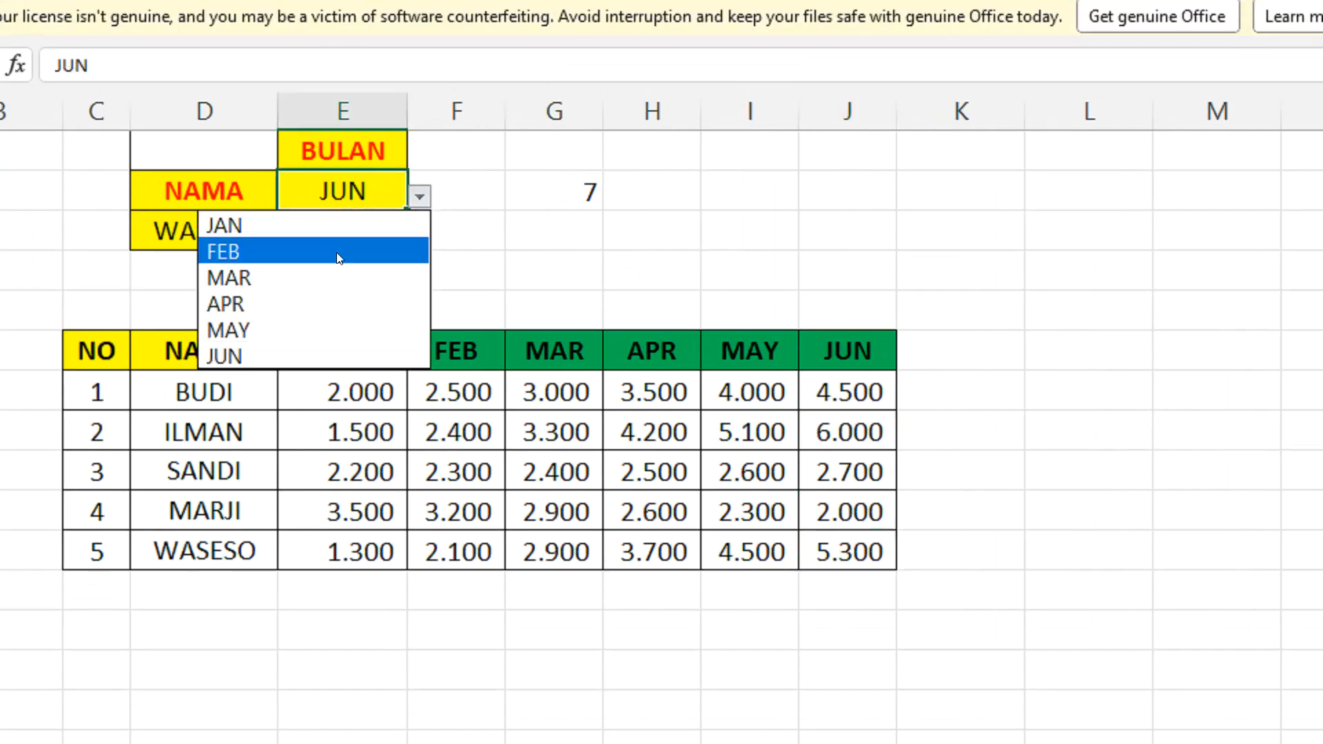
left_click(278, 304)
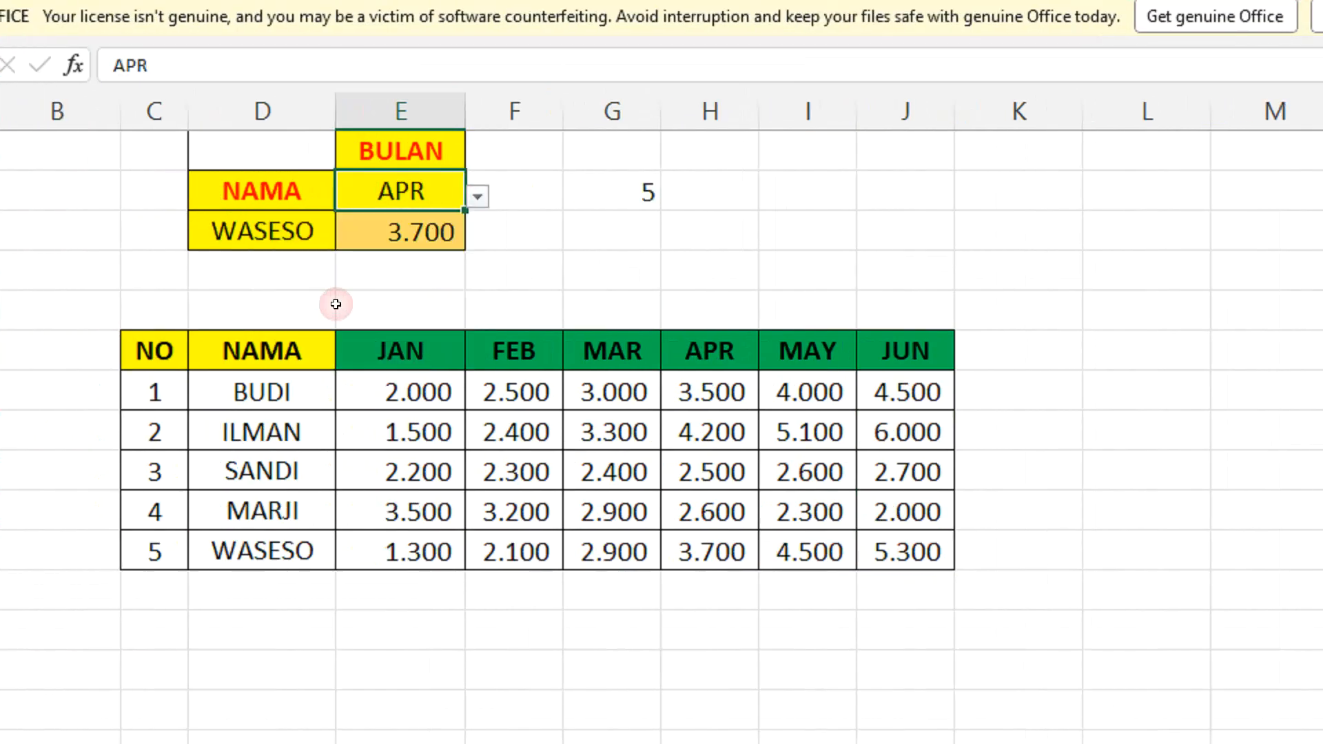
left_click(430, 241)
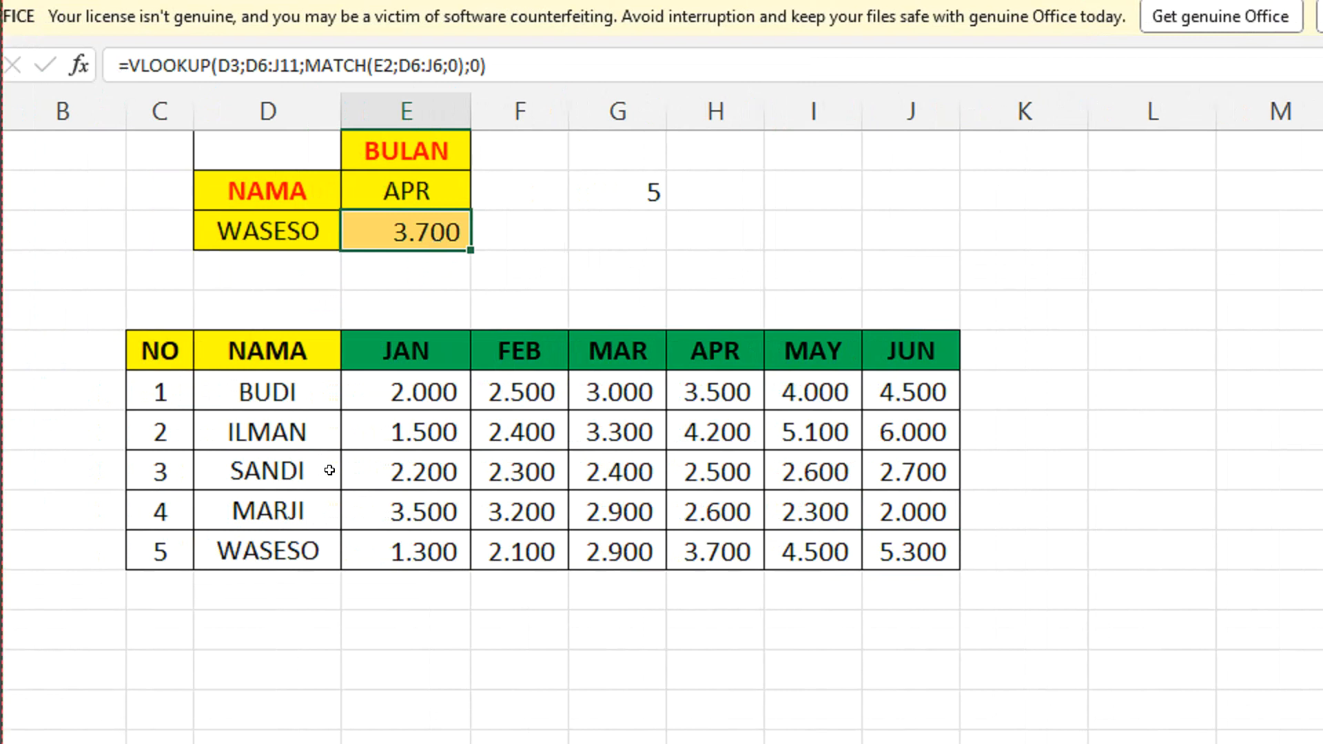
left_click(331, 541)
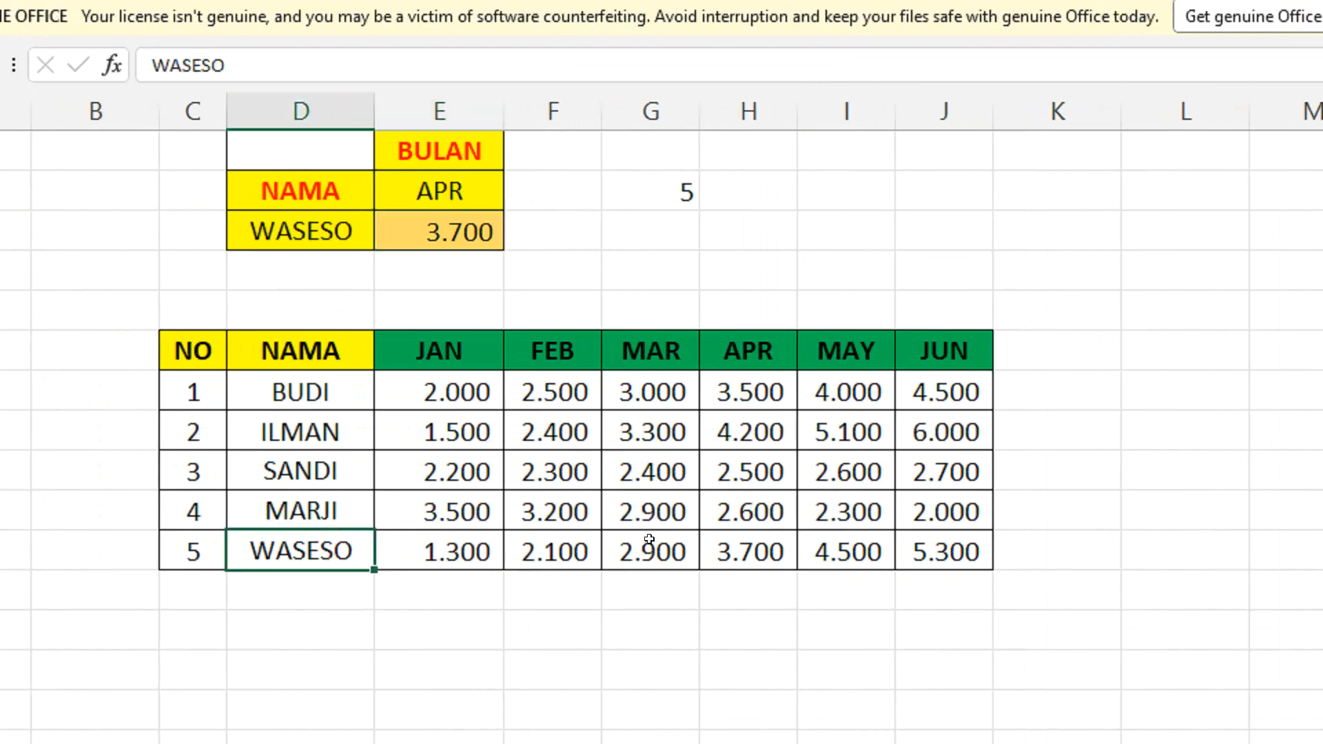
left_click(735, 549)
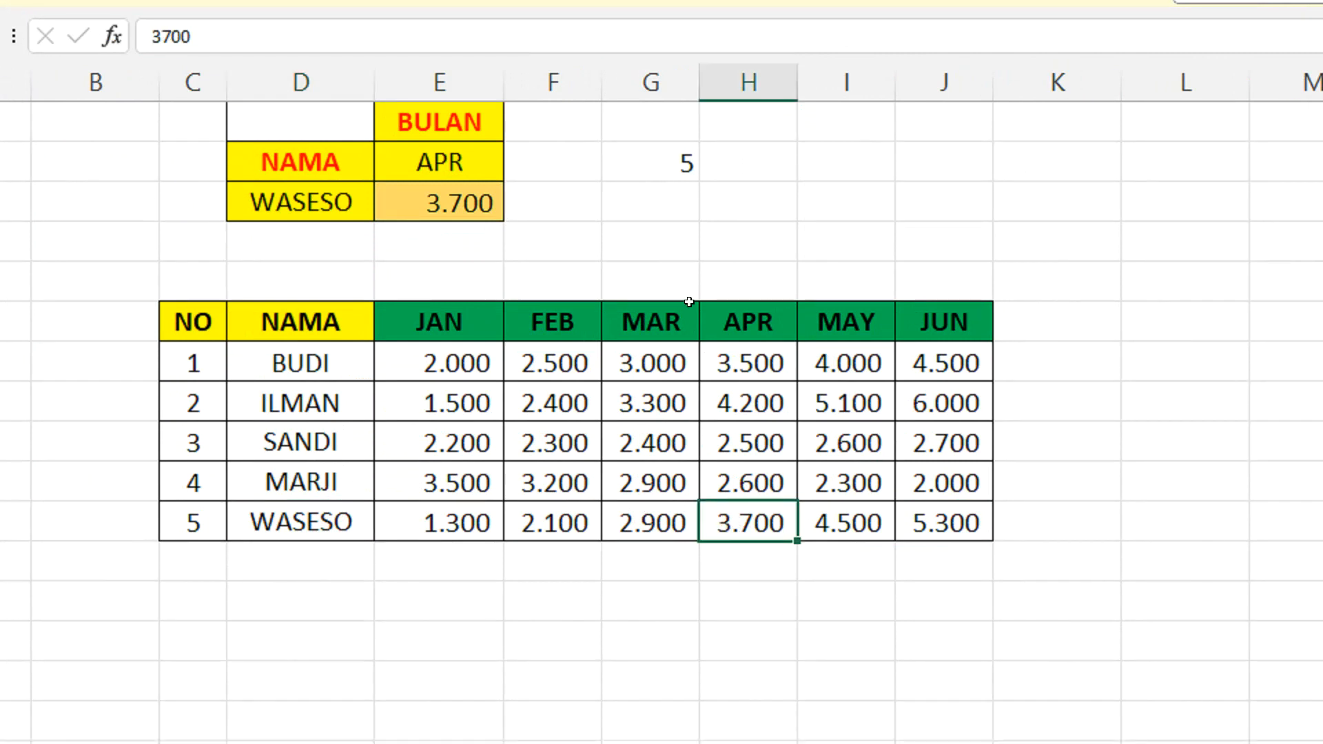
- Delete the helper MATCH formula from G2
left_click(620, 181)
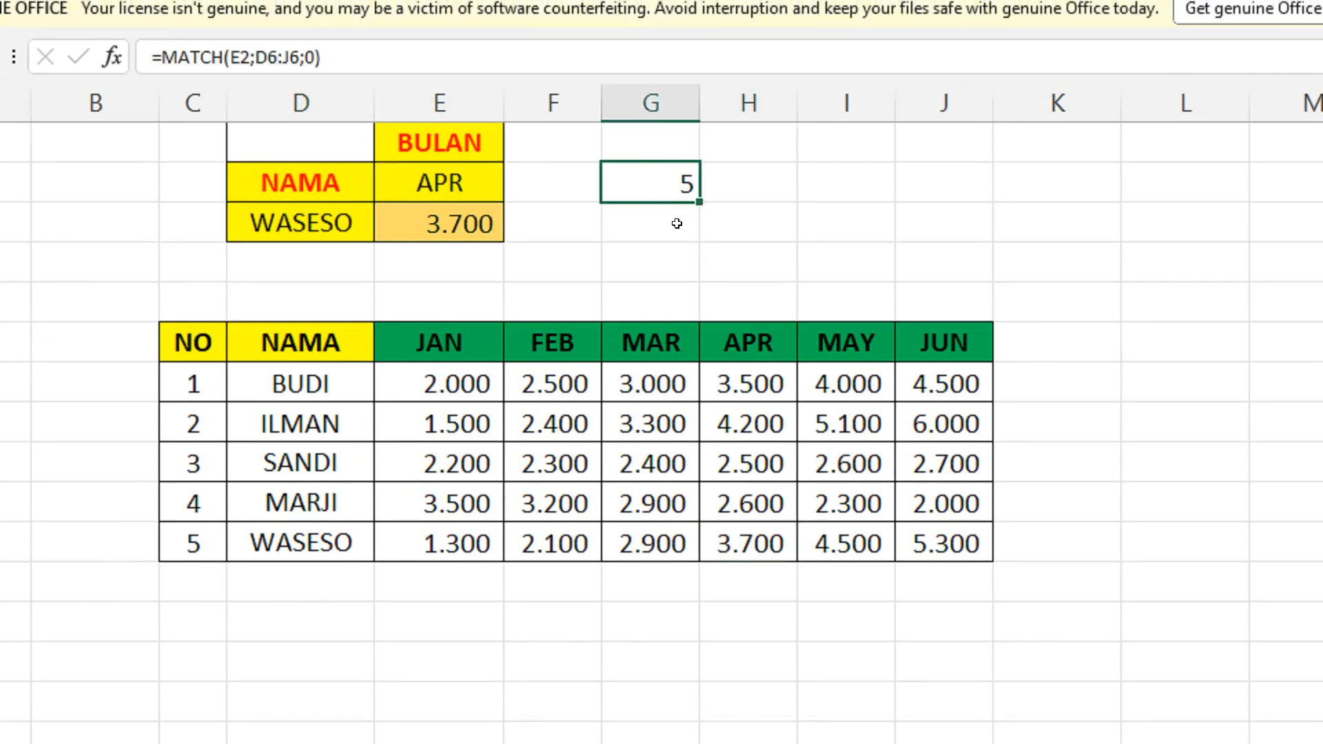
key("Delete")
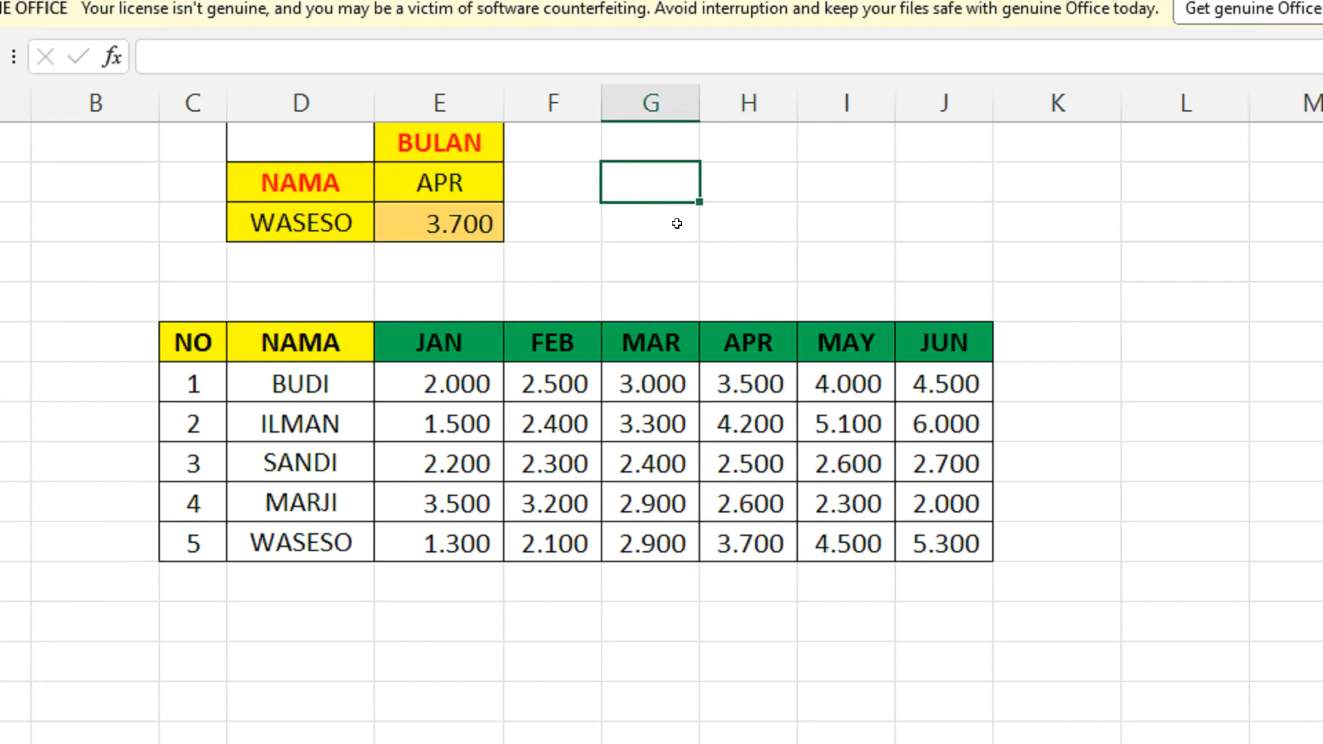
- Choose the first listed name in the lookup's name dropdown and set the lookup month to JAN
left_click(482, 184)
left_click(304, 219)
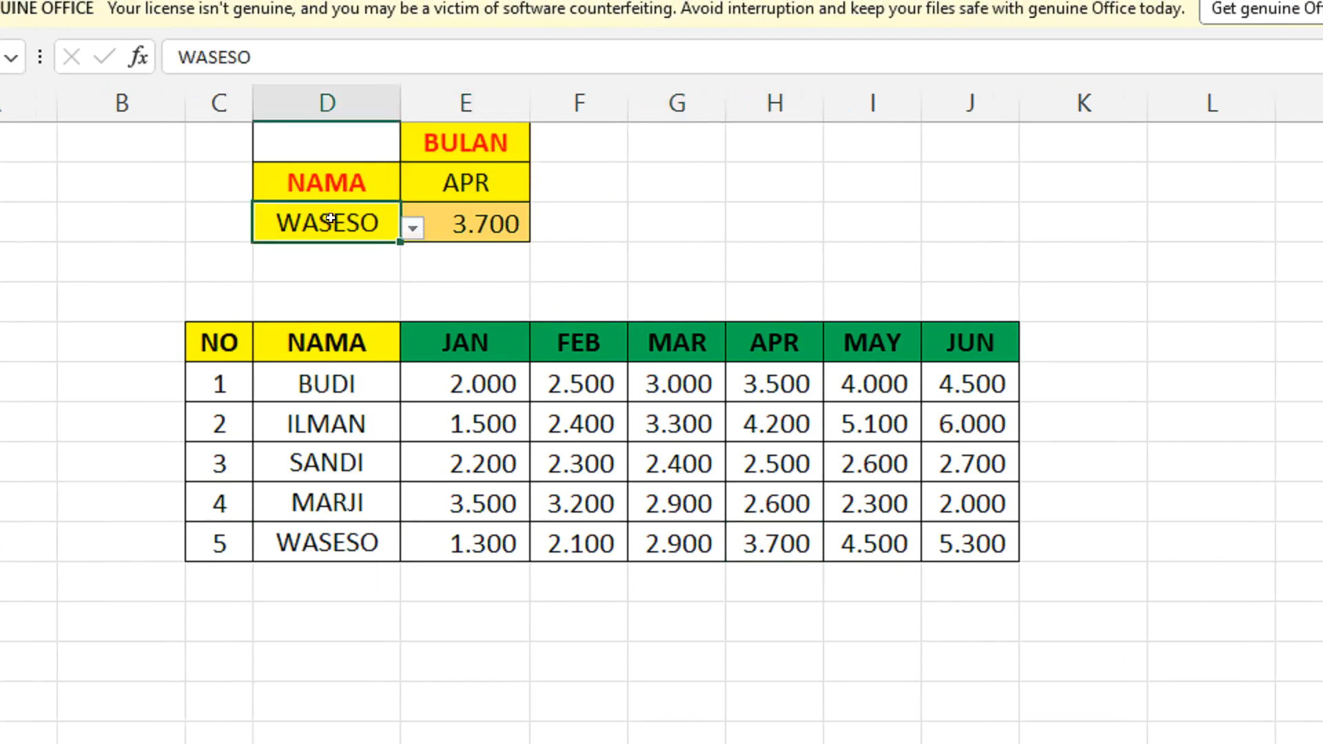
left_click(421, 229)
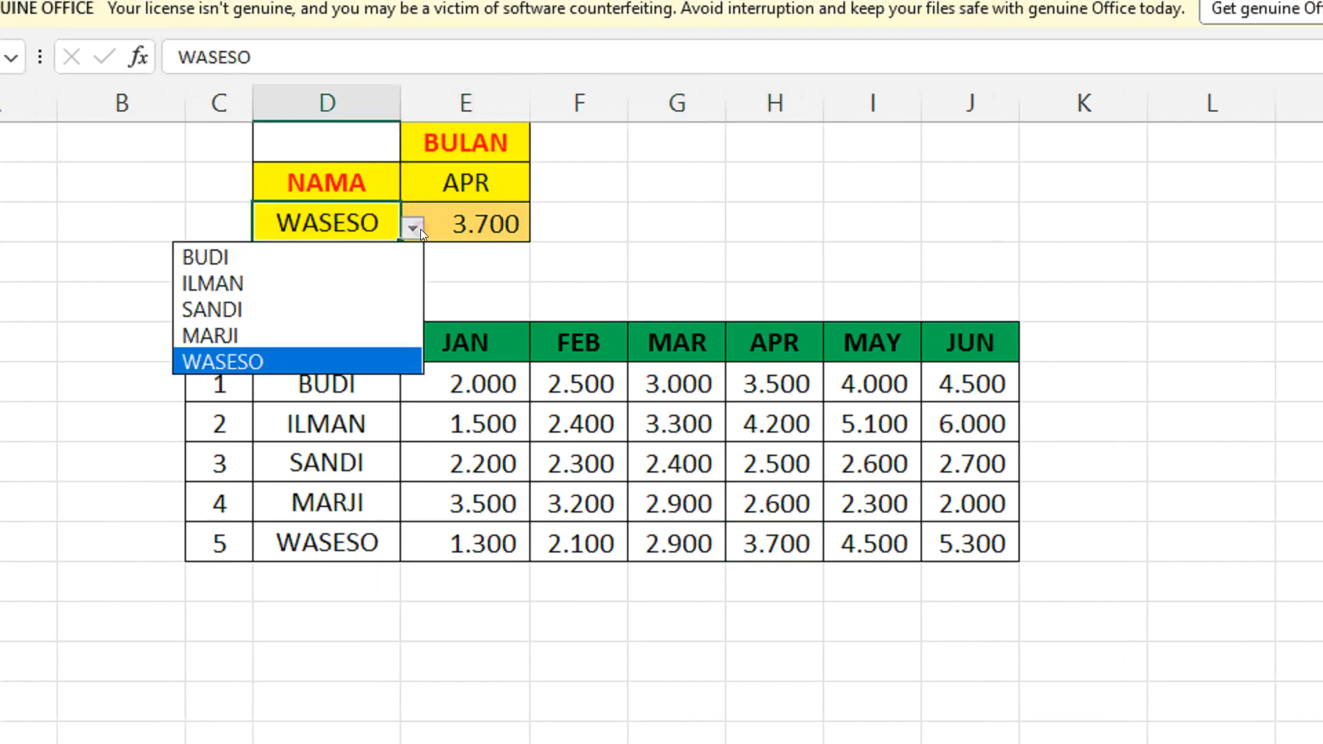
left_click(349, 252)
left_click(544, 185)
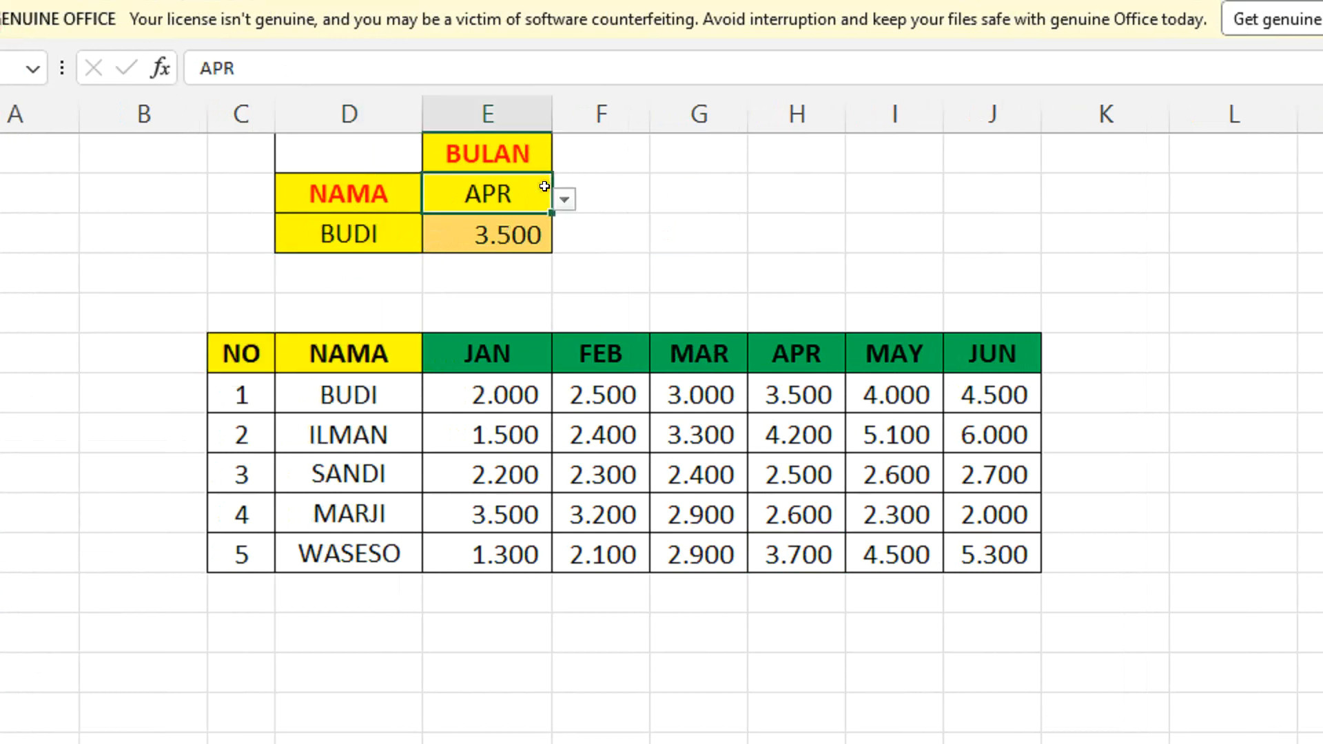
left_click(557, 188)
left_click(457, 228)
- Check E3's lookup result against the first name's JAN amount in the table
left_click(508, 233)
left_click(513, 407)
left_click(354, 388)
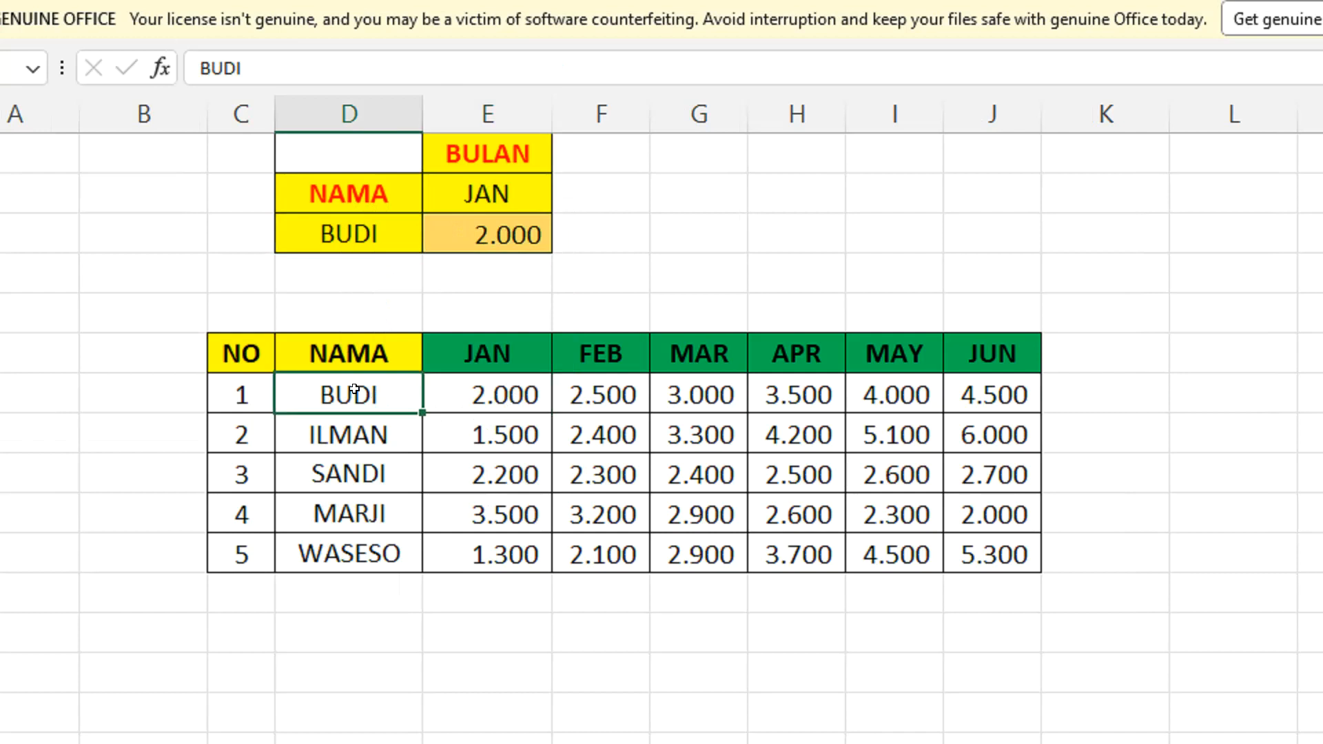
left_click(496, 391)
left_click(526, 221)
left_click(737, 206)
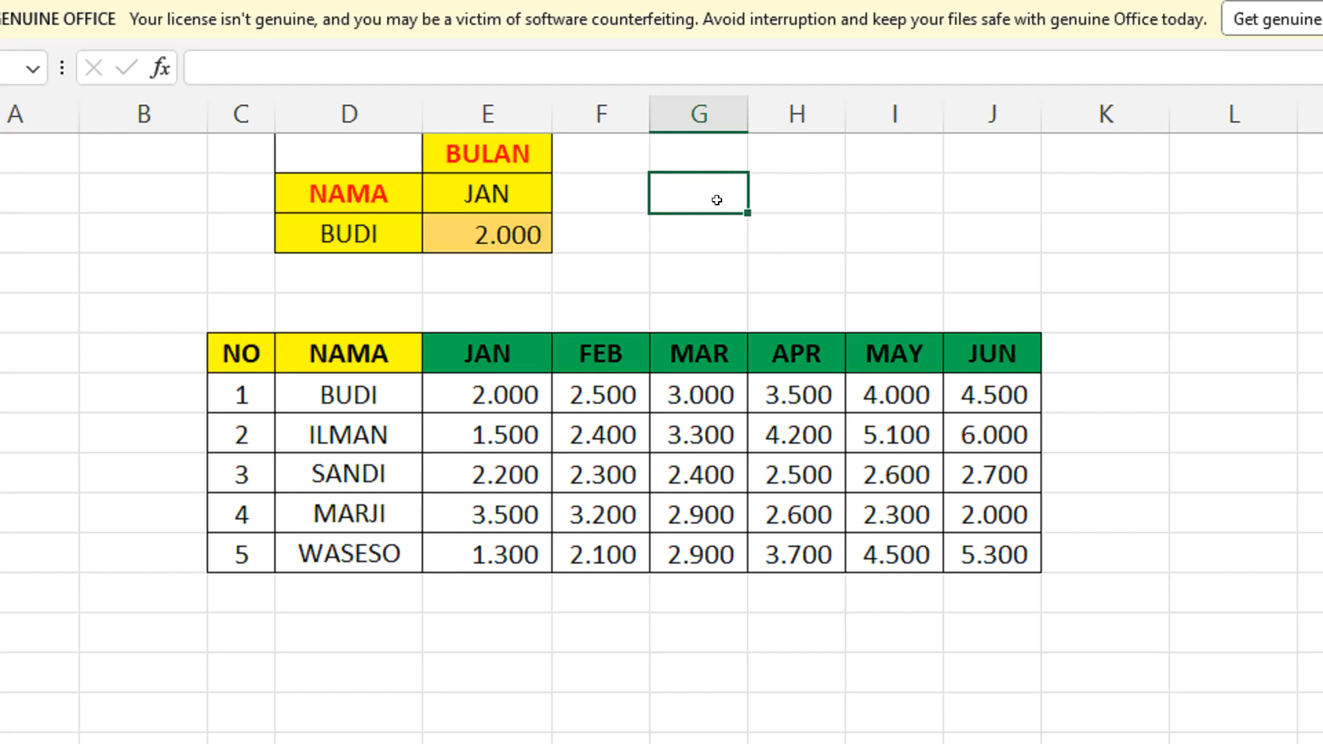
- Review the NAMA and BULAN criteria cells that drive the lookup form
left_click_drag(383, 200, 384, 234)
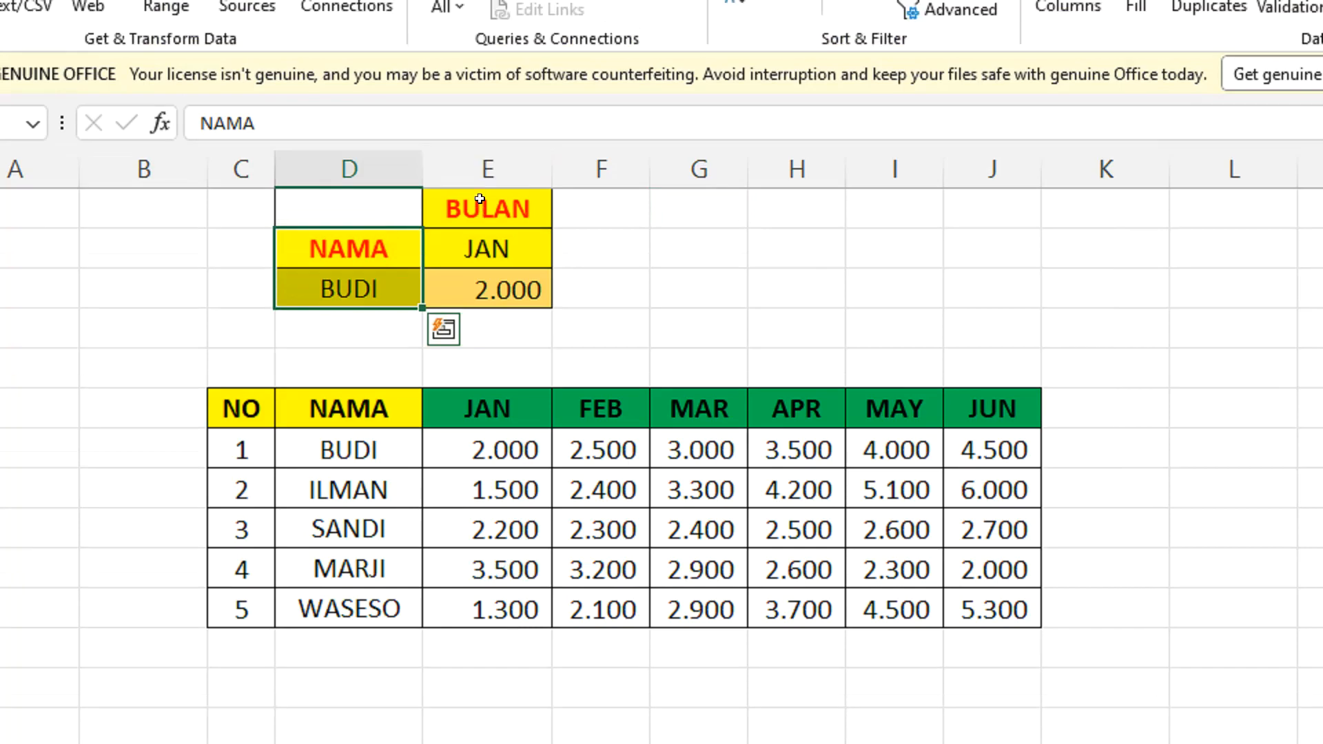
left_click_drag(485, 208, 486, 248)
left_click(667, 265)
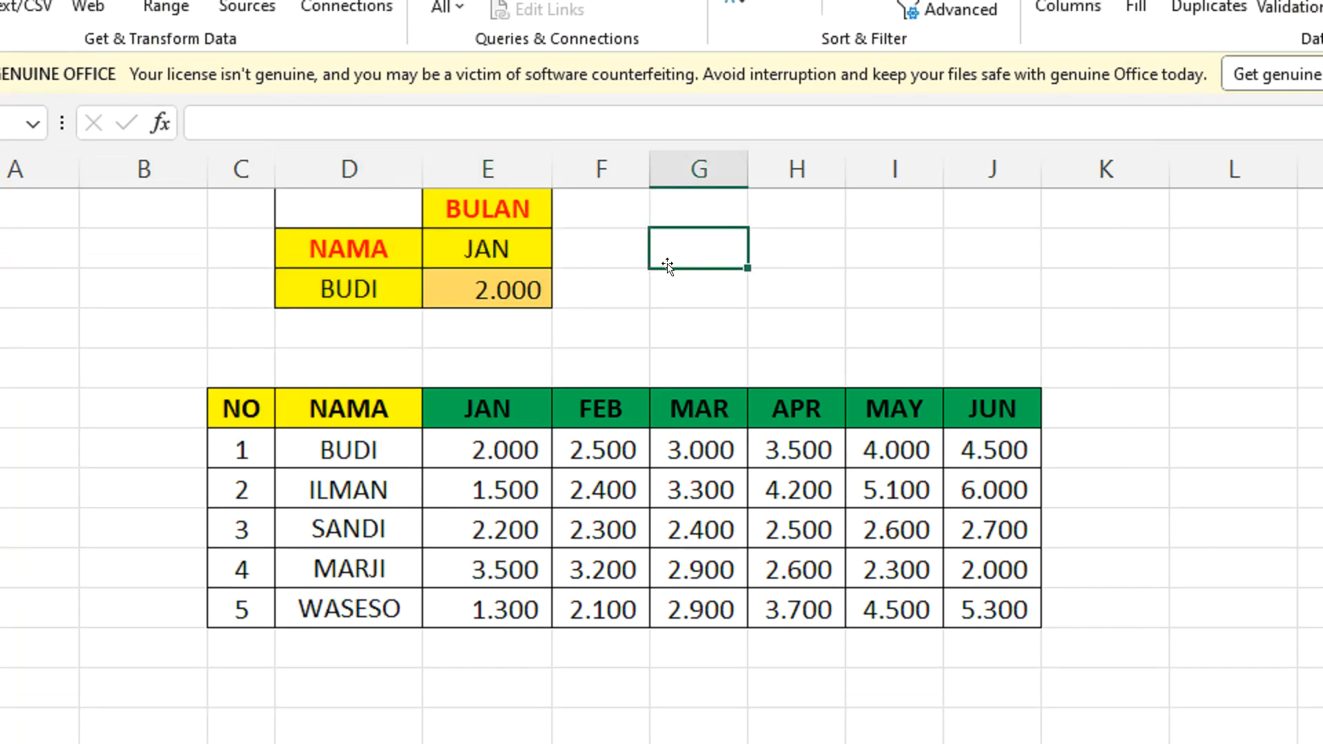